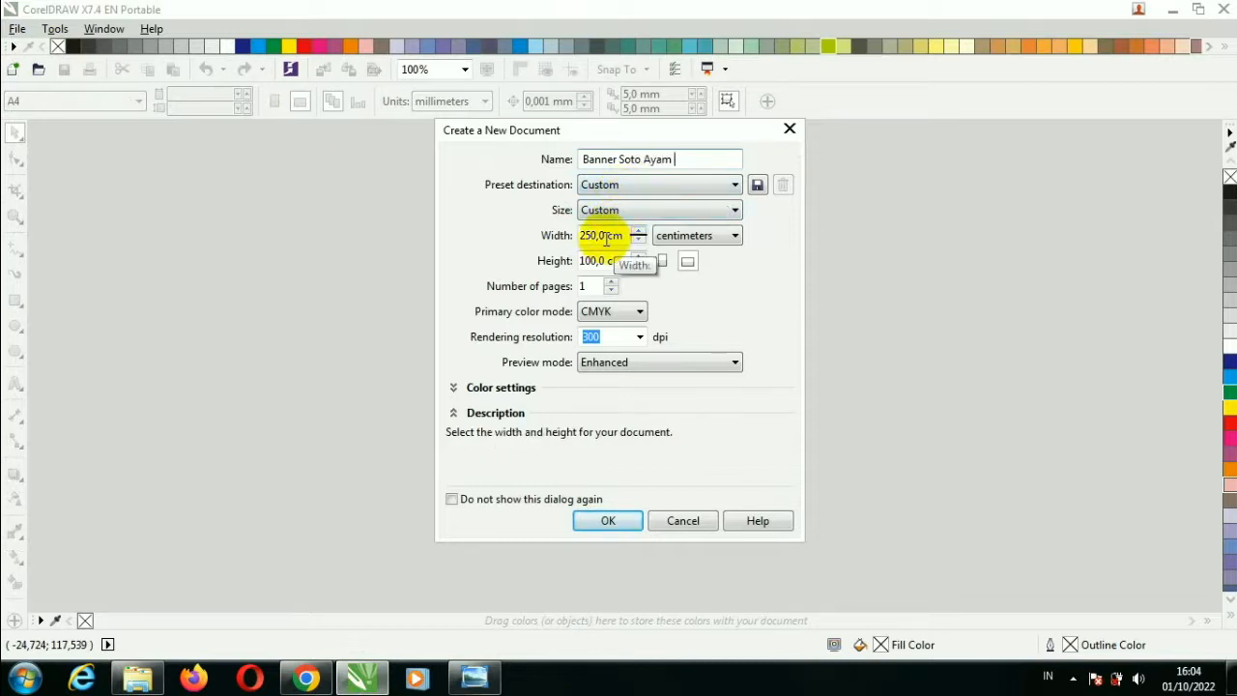
Set the new Banner Soto Ayam document to 25 cm wide and 10 cm high, and create it.
left_click_drag(604, 238, 576, 238)
type("25")
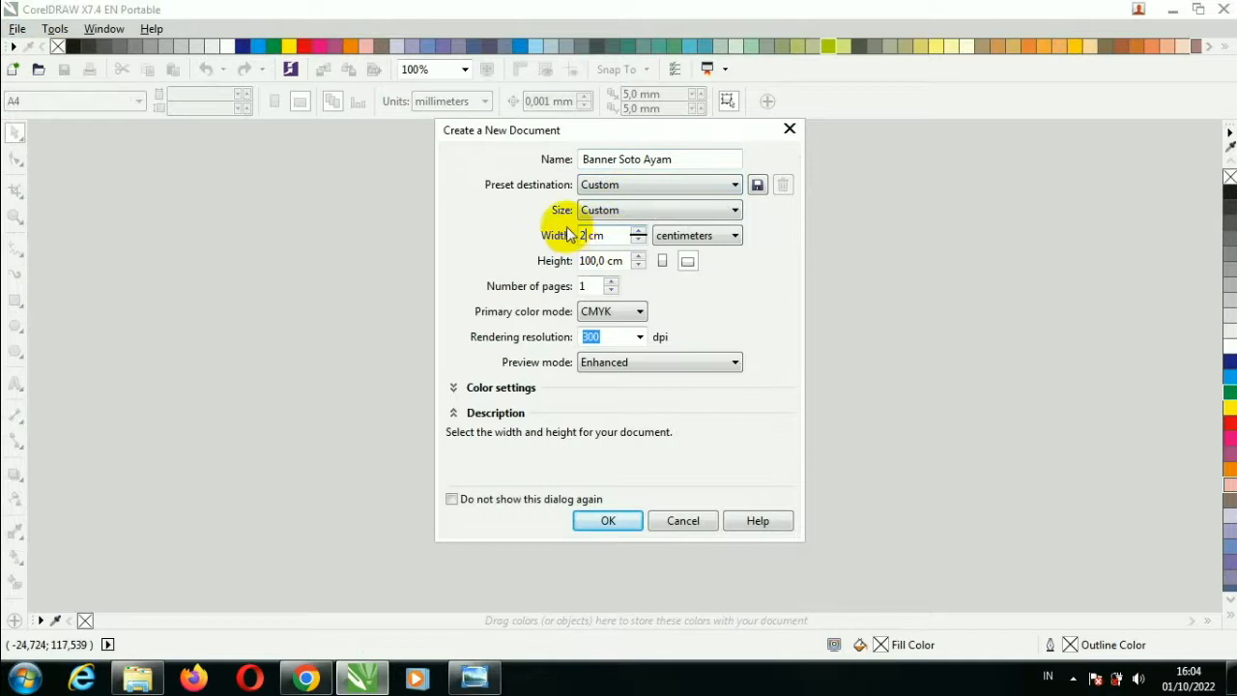
left_click(601, 261)
left_click_drag(601, 260, 566, 262)
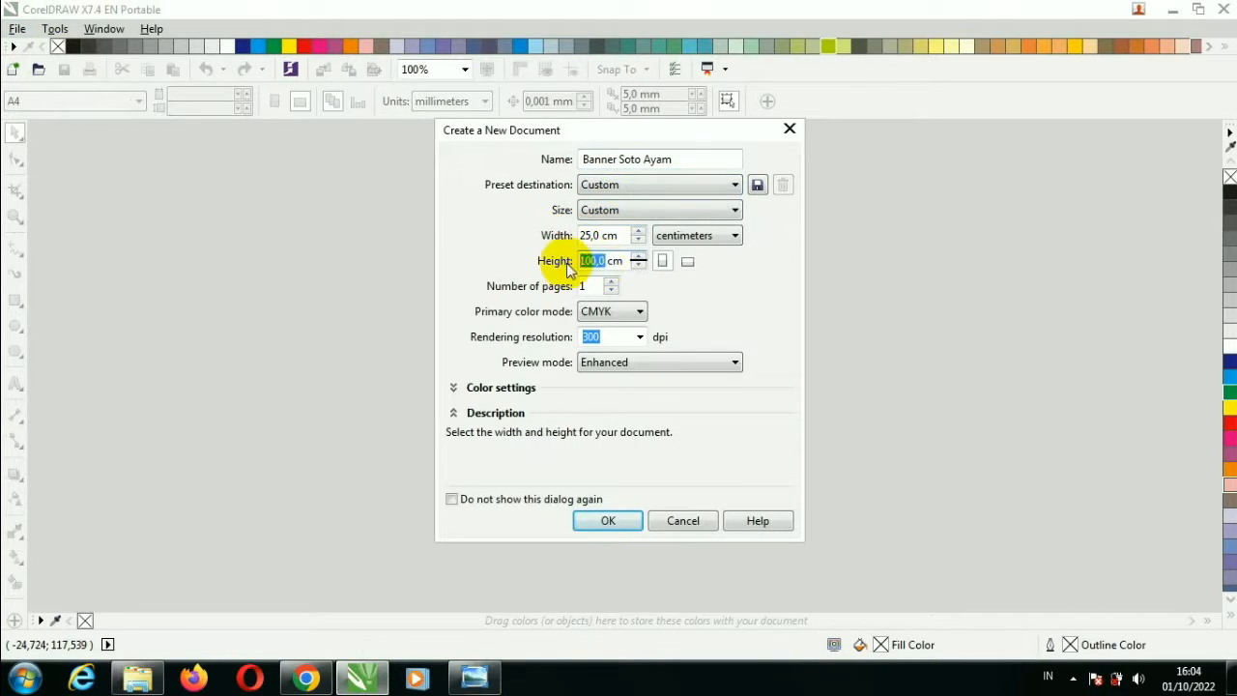
left_click(589, 339)
left_click(605, 518)
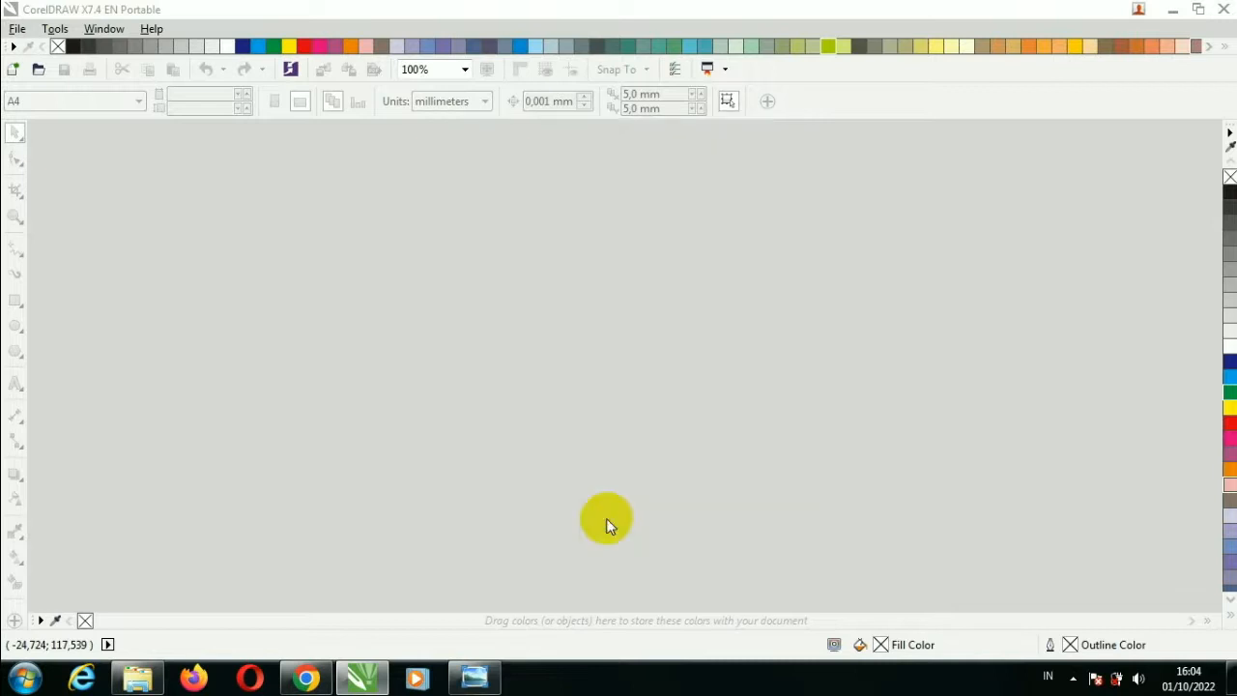
Add a page-sized rectangle, draw a large rectangle over the page's right side, and convert it to curves.
double_click(16, 300)
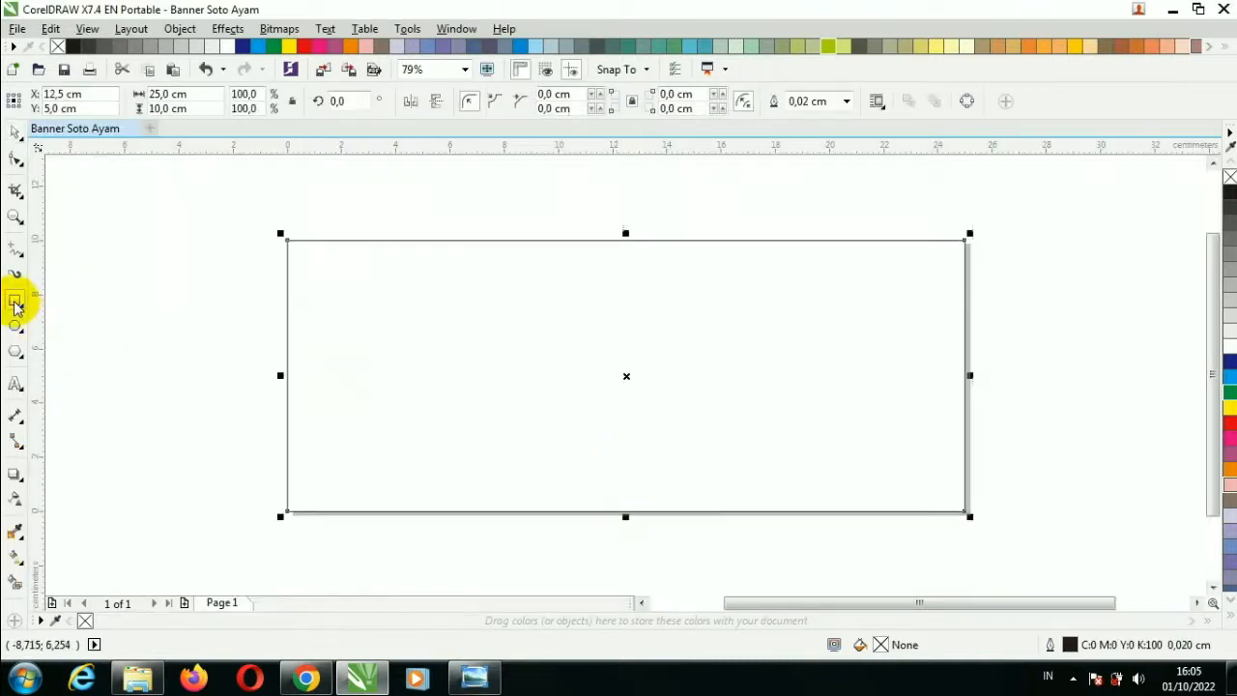
left_click(16, 131)
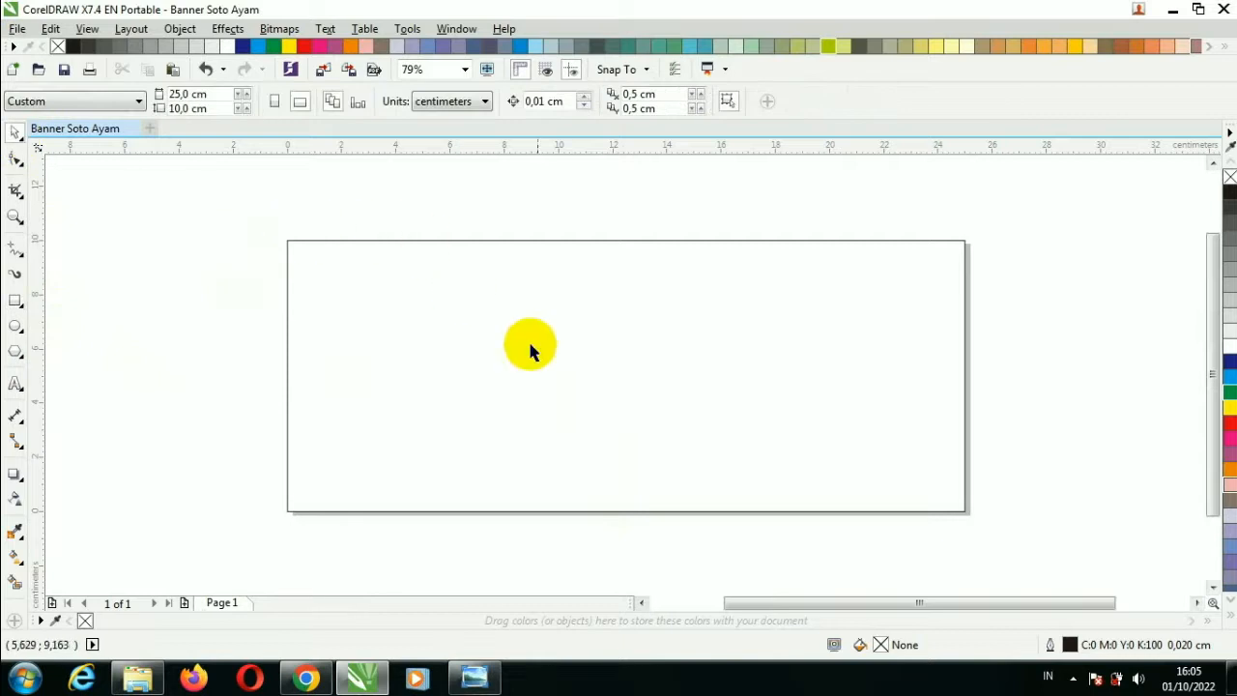
left_click(15, 300)
mouse_move(382, 233)
left_mouse_down()
mouse_move(976, 522)
mouse_move(1005, 519)
left_mouse_up()
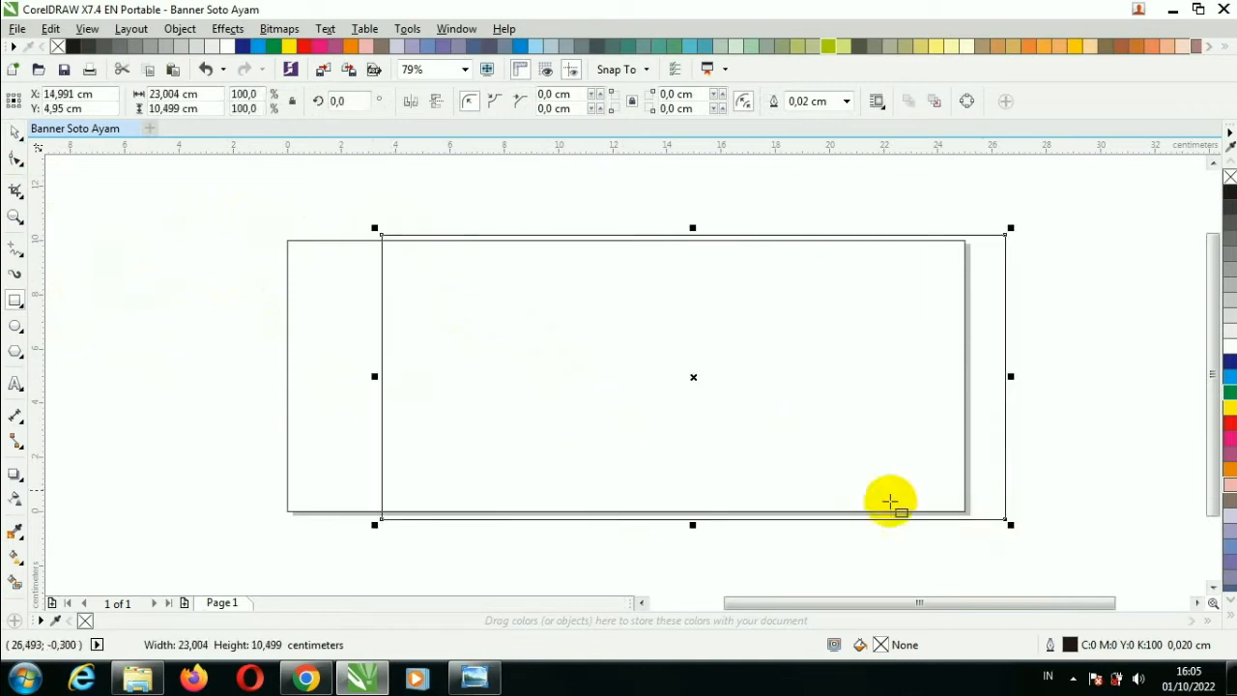
left_click(11, 128)
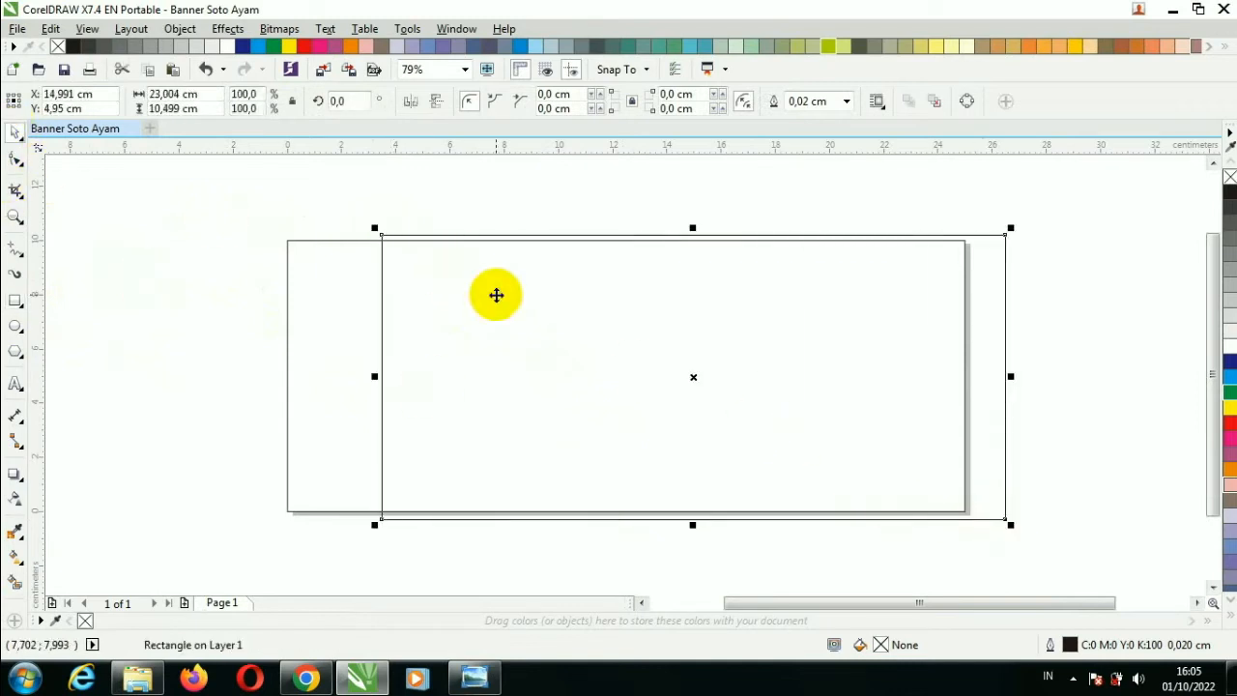
right_click(496, 293)
left_click(561, 244)
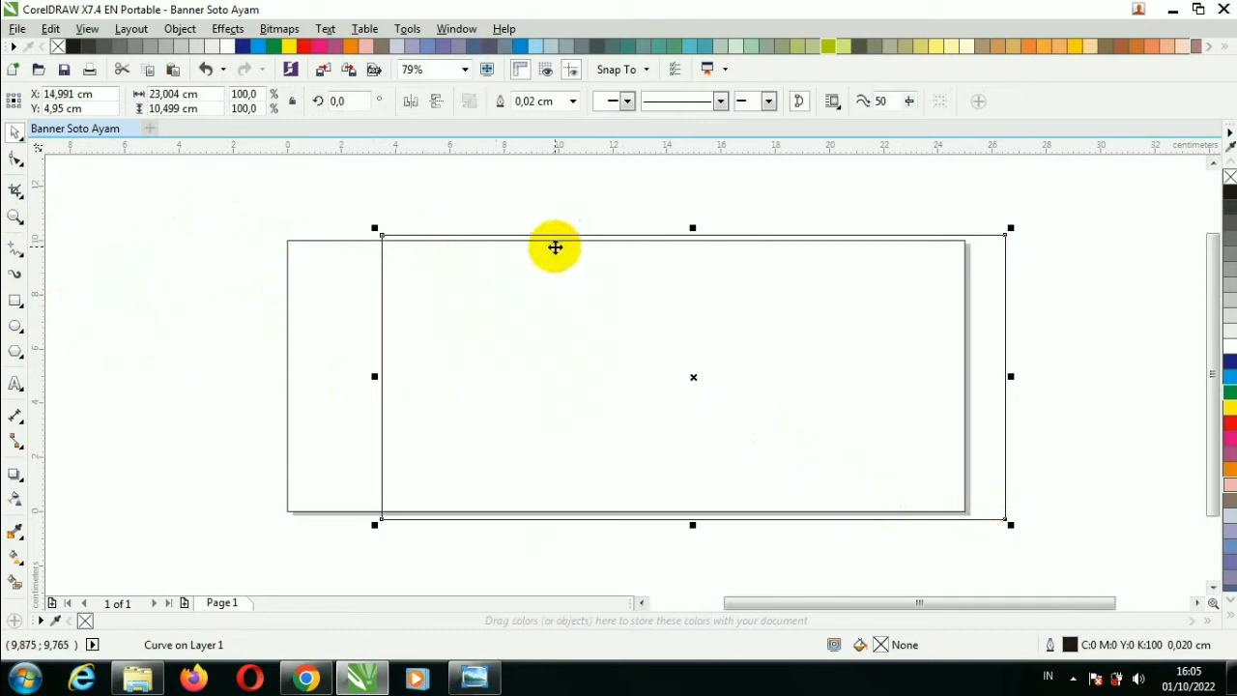
Slide the bottom-left node right and bow the slanted left edge into a sweeping arc.
left_click(14, 159)
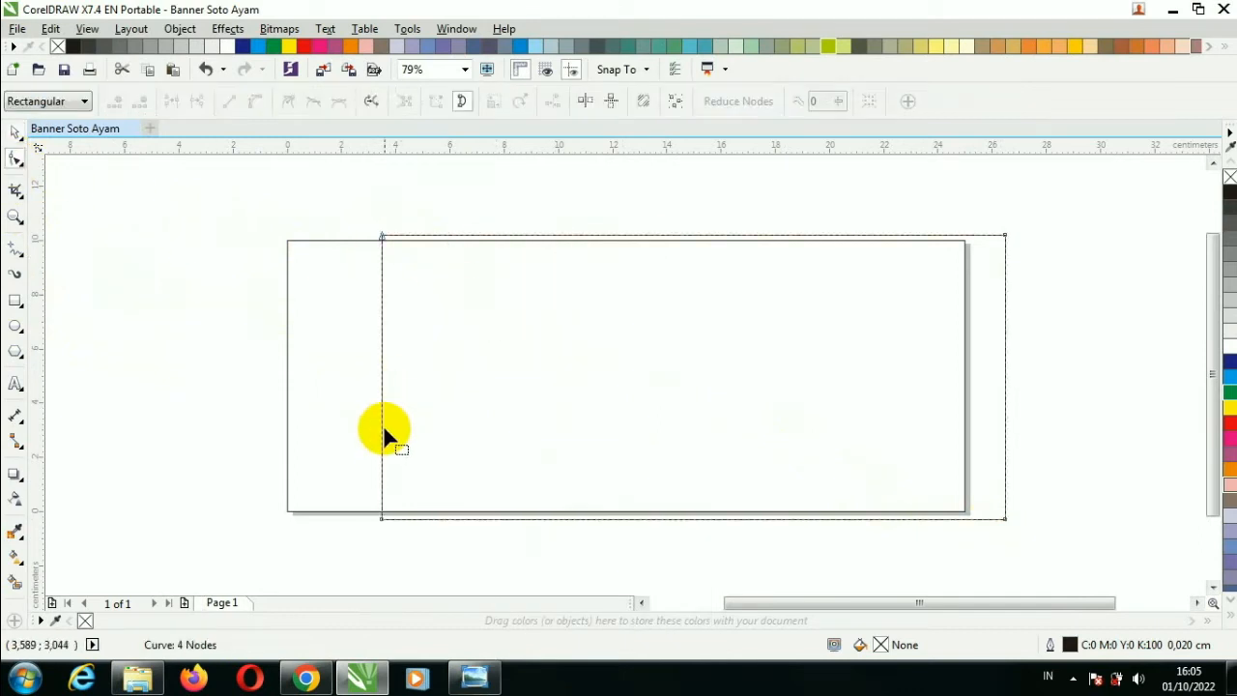
left_click_drag(382, 519, 618, 519)
right_click(535, 418)
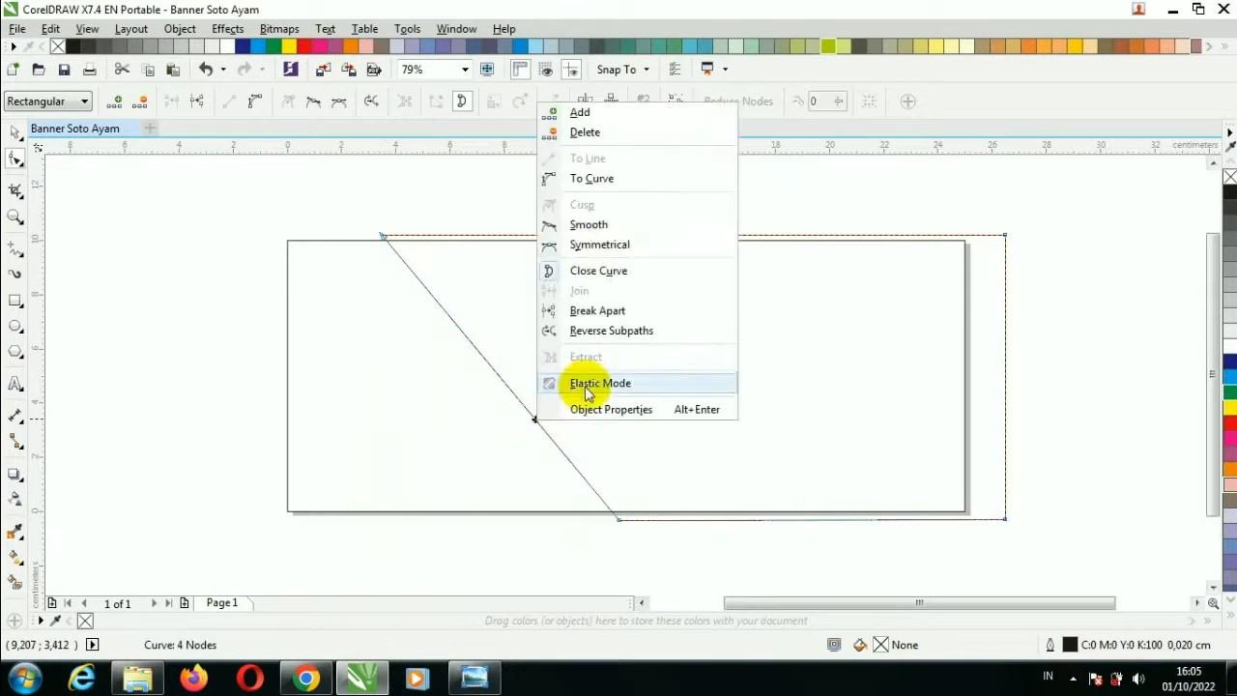
left_click(599, 180)
left_click_drag(479, 352, 574, 312)
Move the curved shape down and to the right and fill it green.
left_click(16, 132)
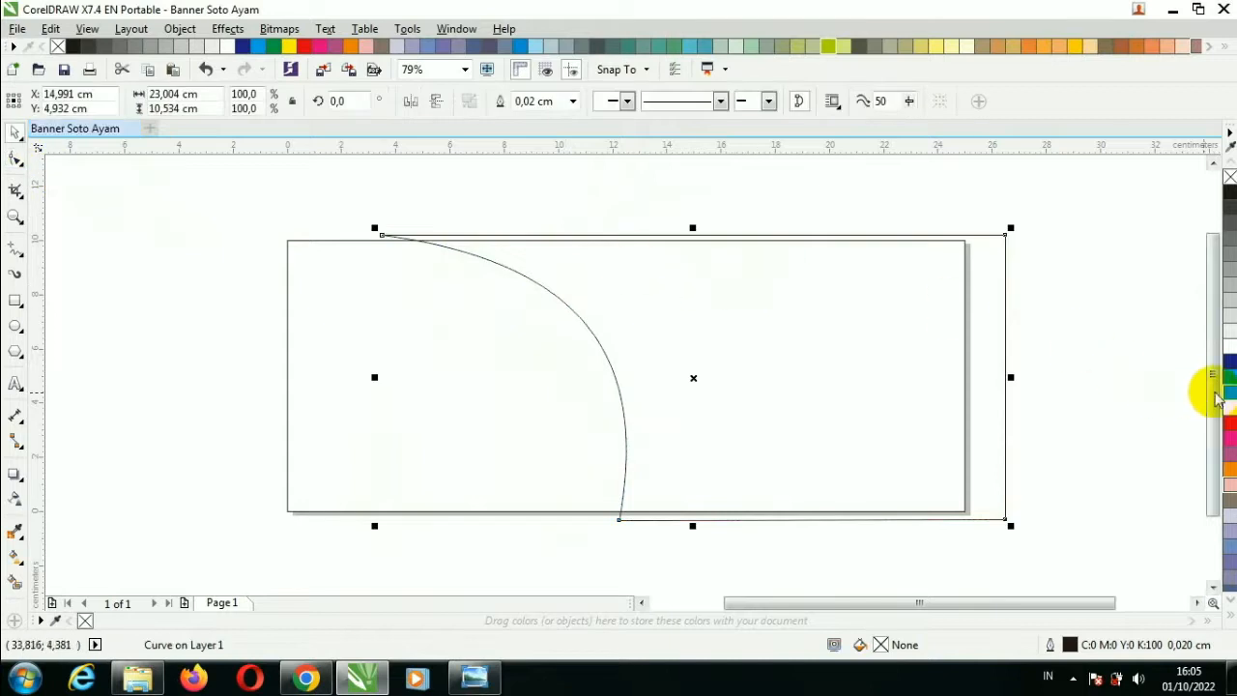
left_click_drag(992, 318, 1028, 366)
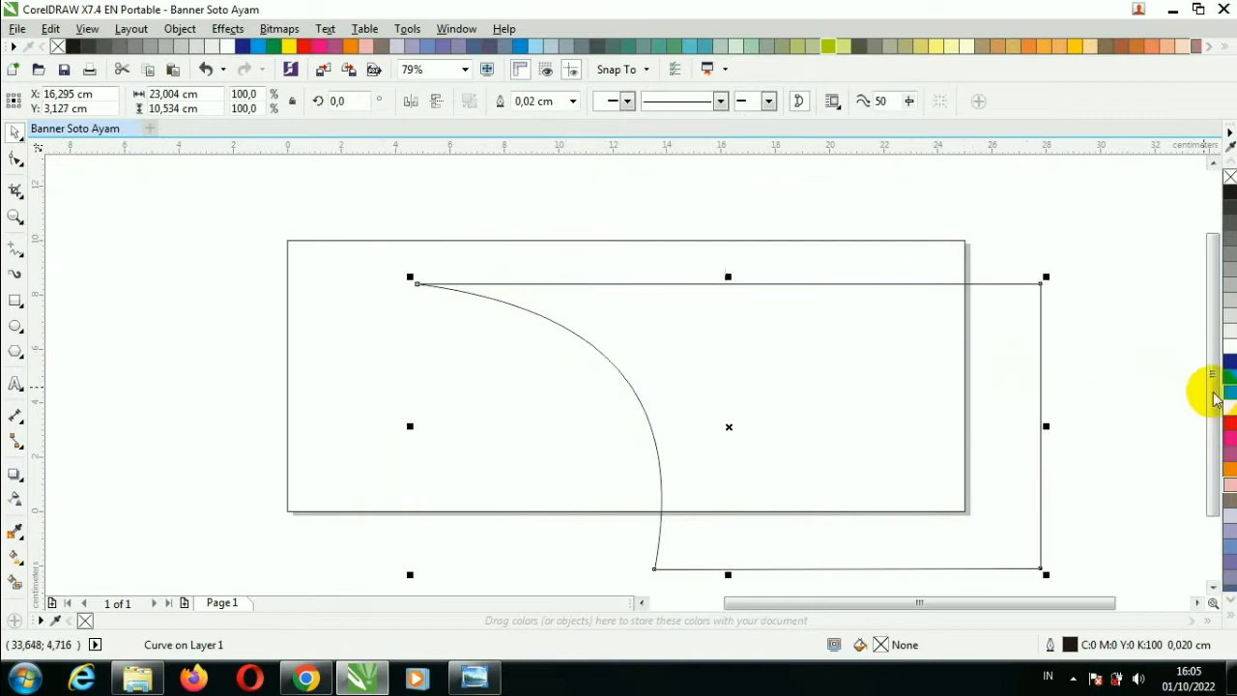
left_click(1230, 391)
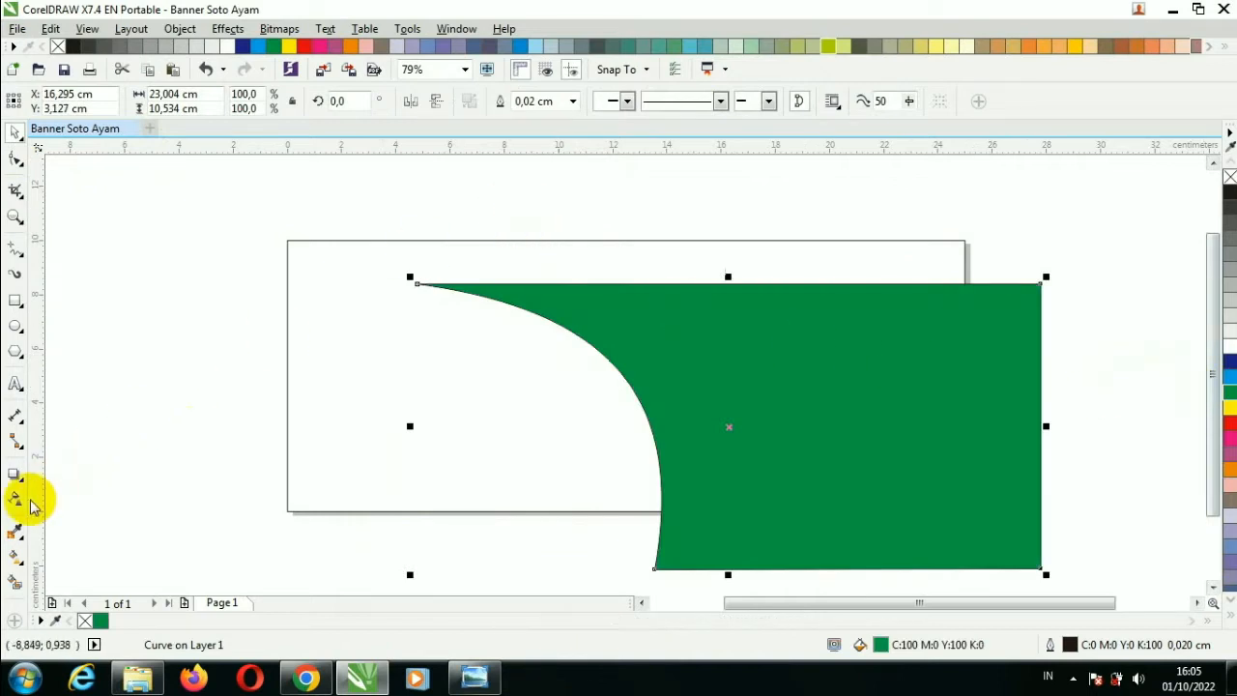
Apply a vertical fountain fill from deep green to lighter yellow-green C61 Y100.
left_click(15, 556)
left_click_drag(762, 348, 763, 488)
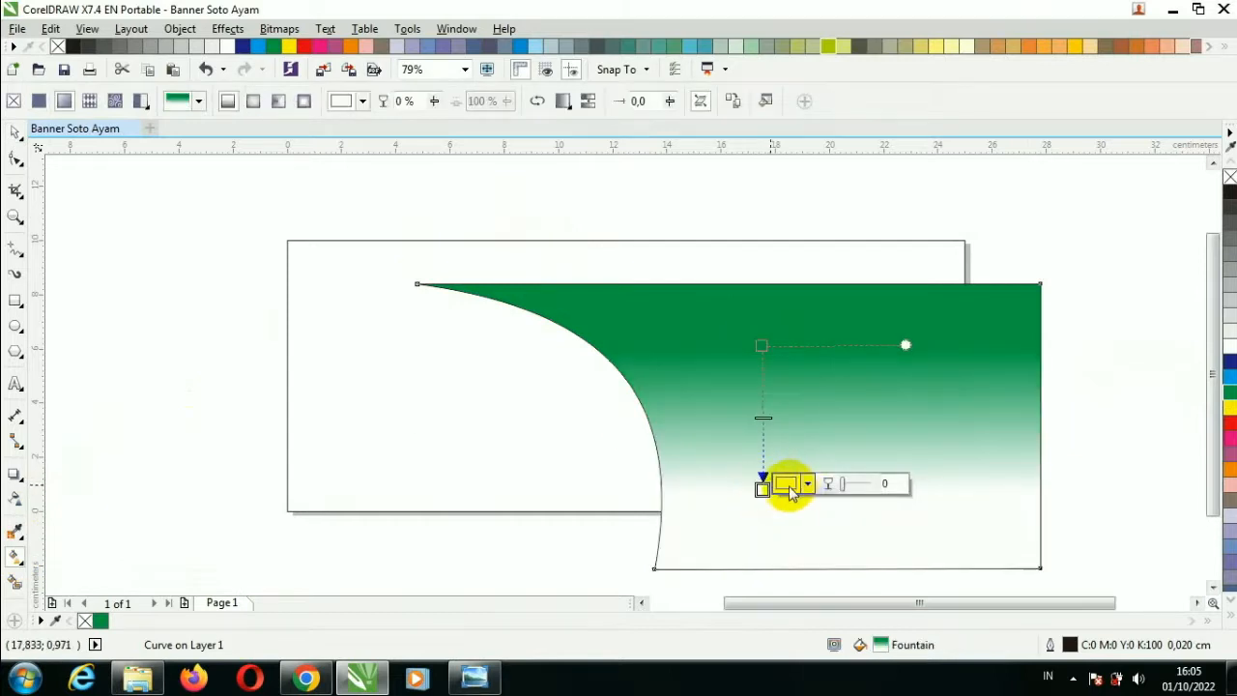
left_click(788, 486)
left_click(900, 407)
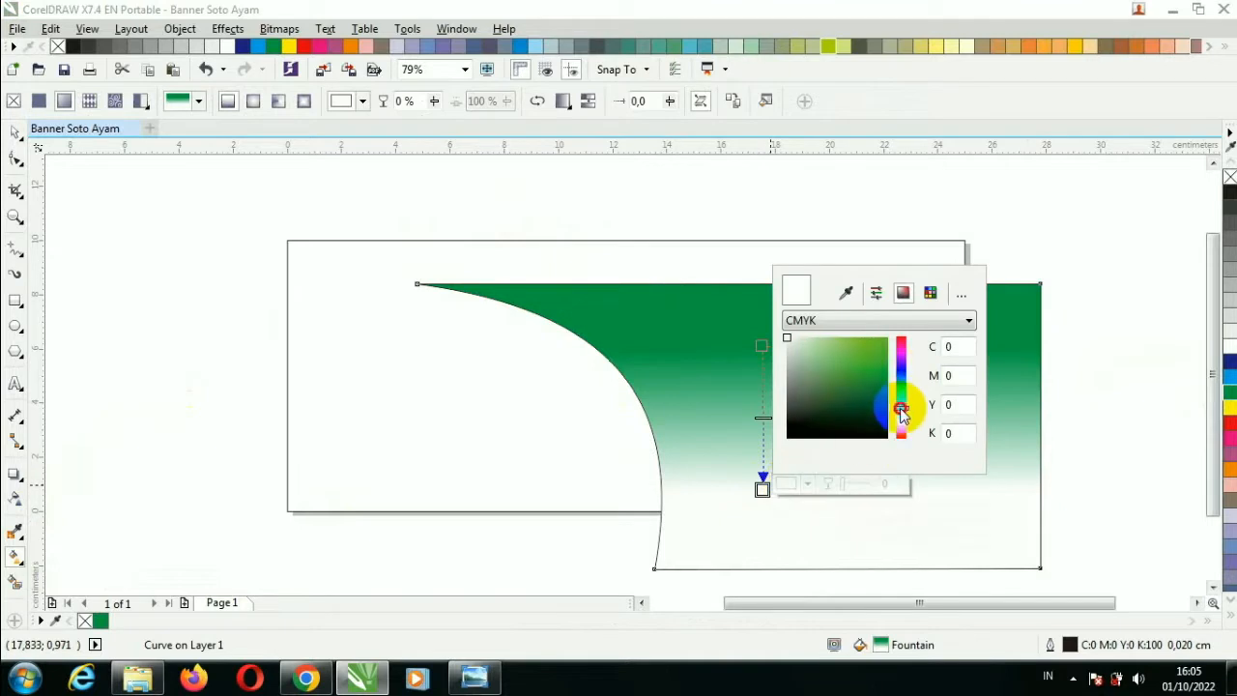
left_click(886, 345)
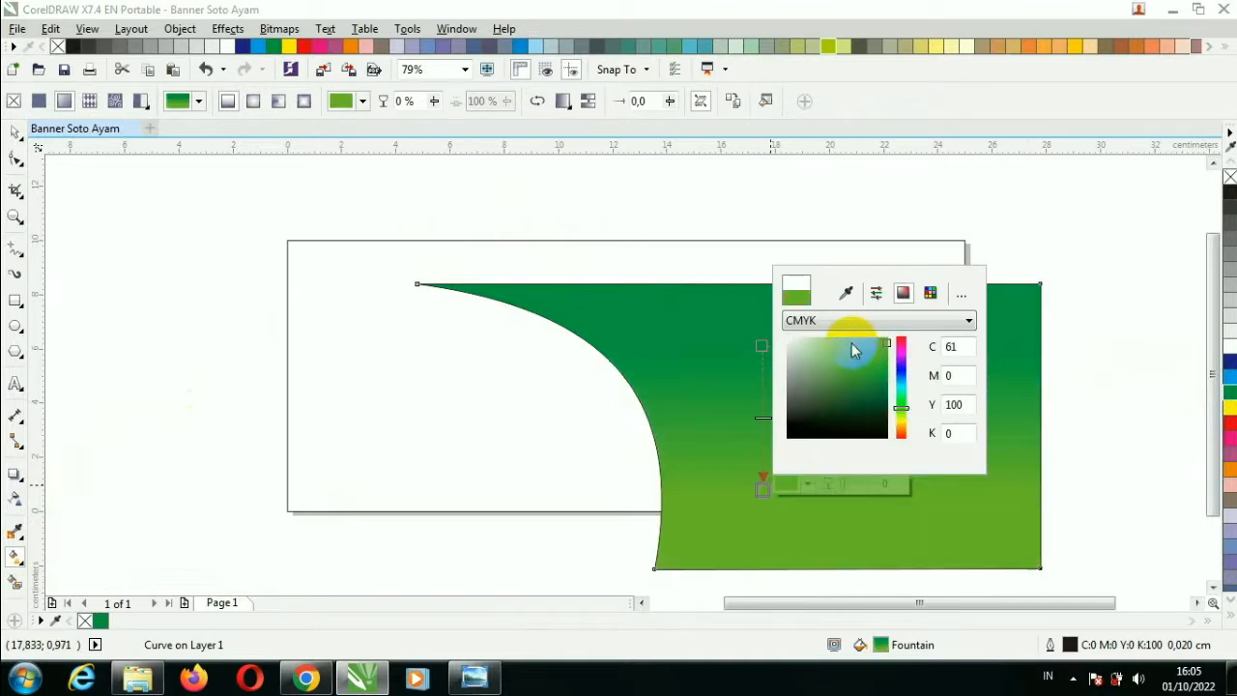
left_click(991, 222)
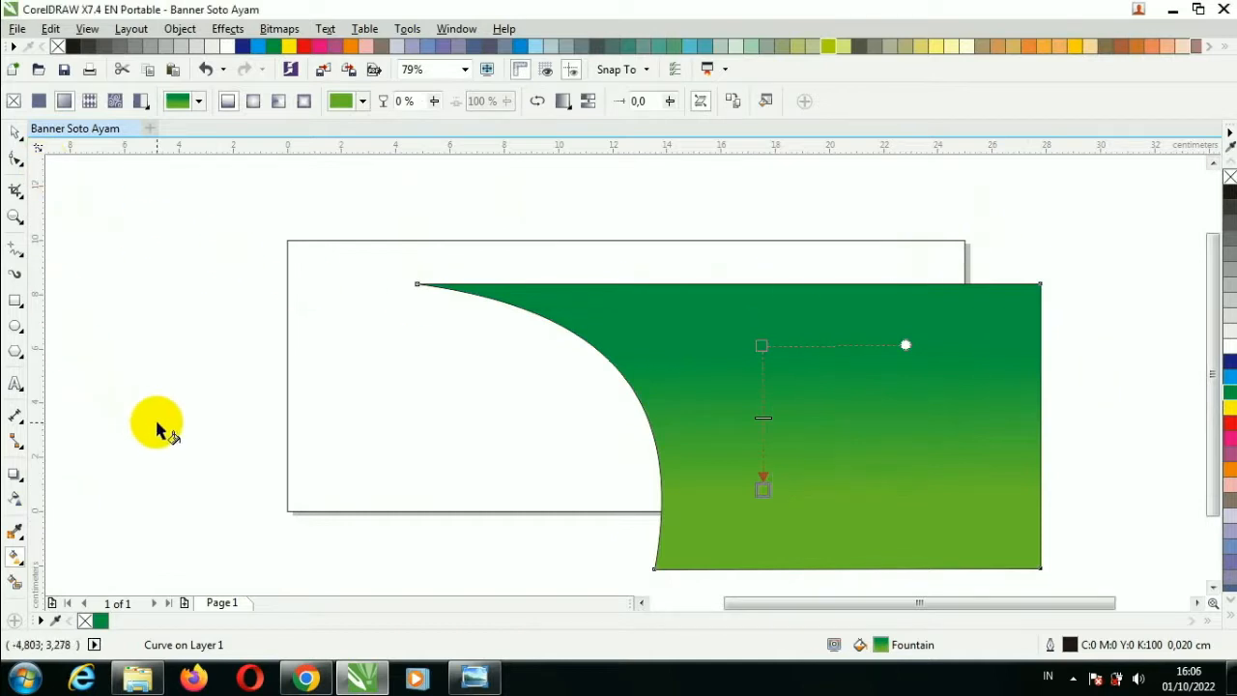
left_click(746, 532)
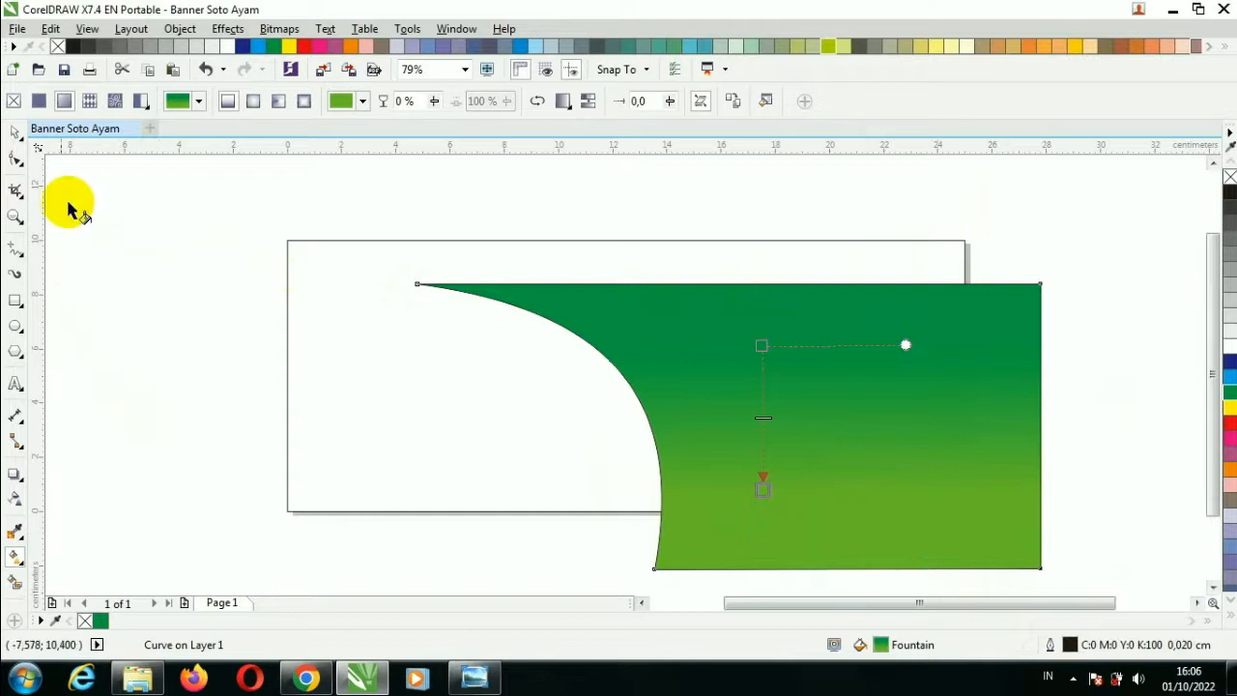
left_click(20, 132)
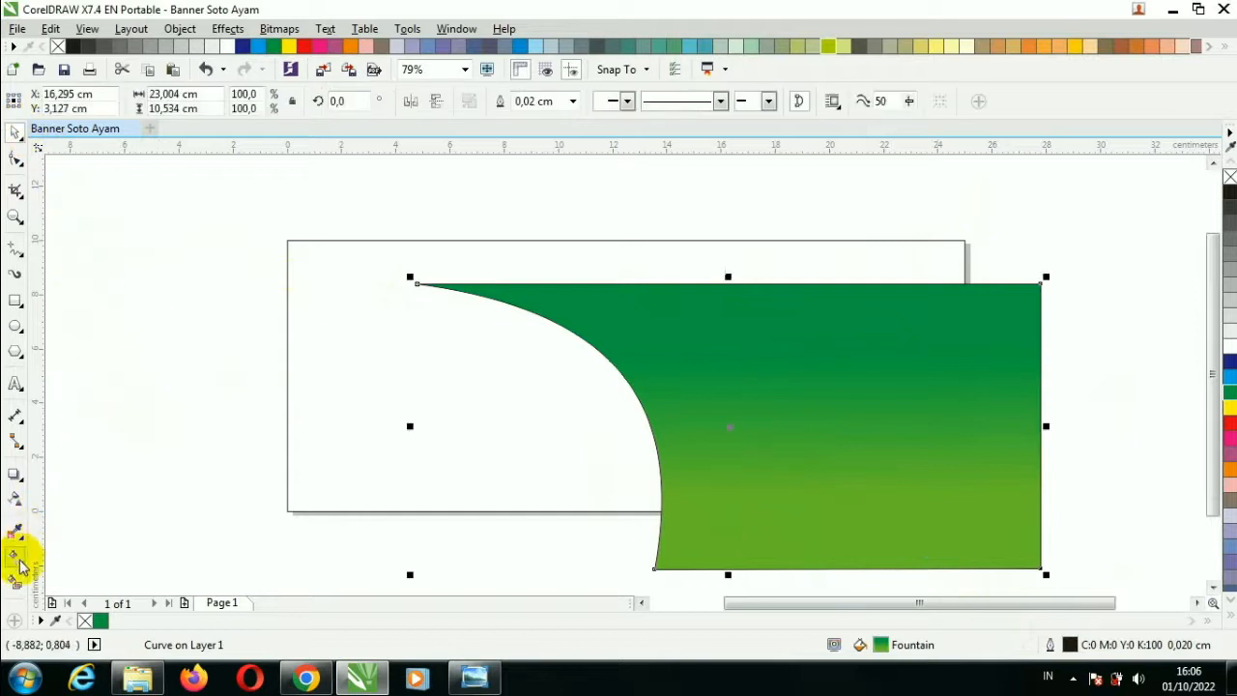
Set the green shape's outline width to None.
left_click_drag(19, 585, 83, 563)
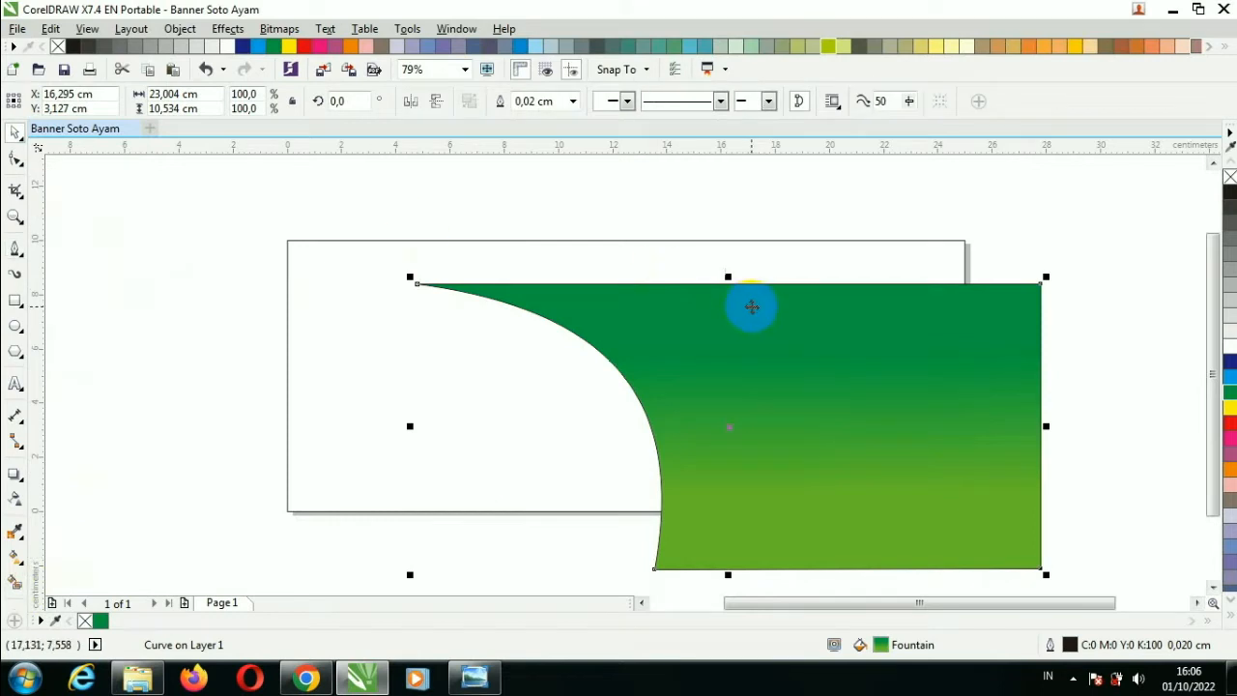
left_click(573, 102)
left_click(526, 119)
PowerClip the green shape inside the page-sized frame and begin editing its contents.
left_click(692, 221)
left_click(828, 350)
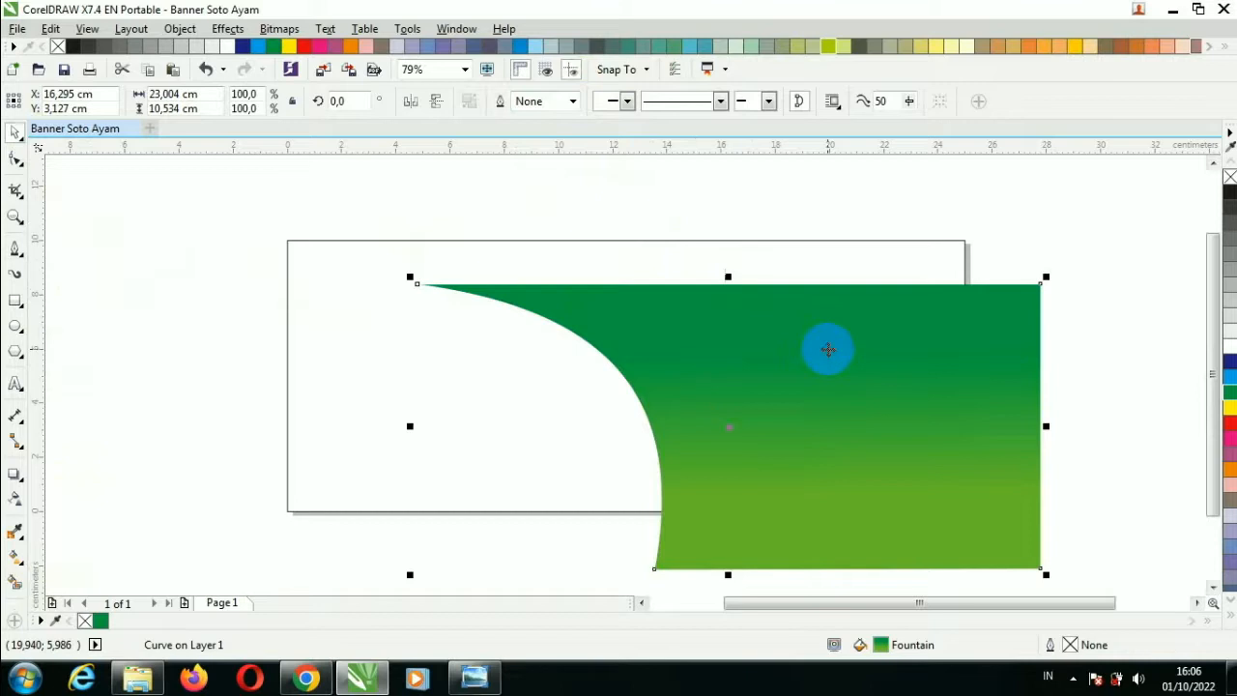
right_click(827, 350)
left_click(847, 198)
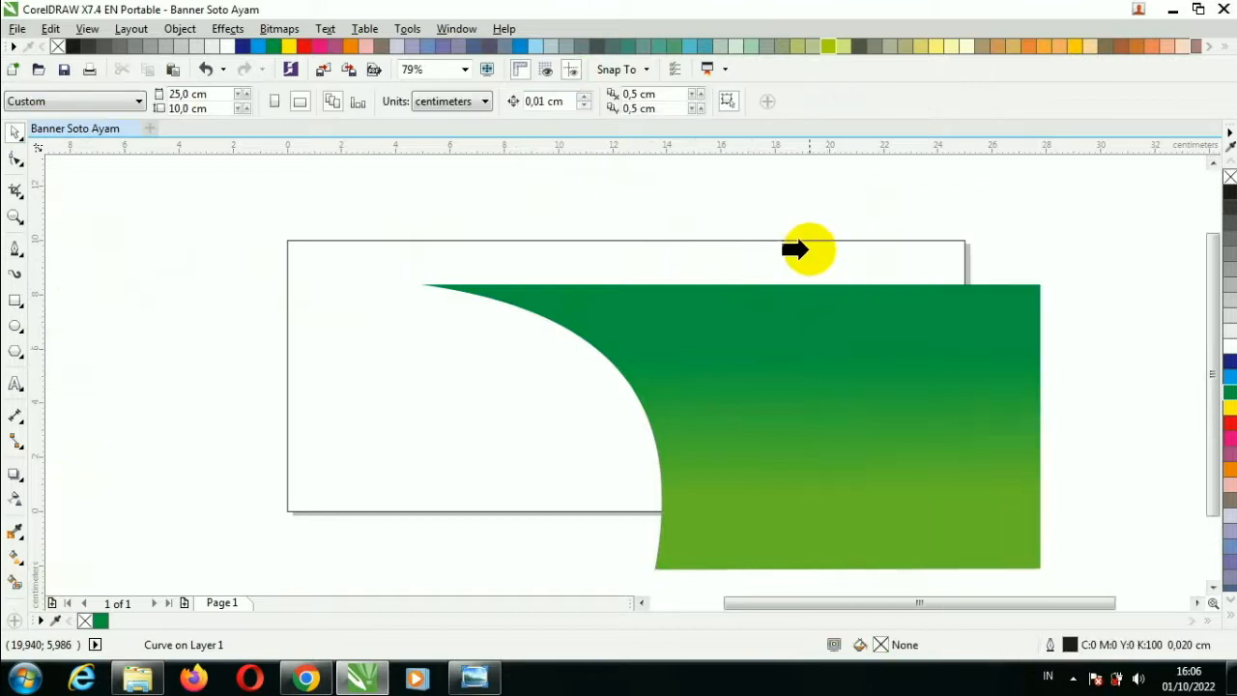
left_click(802, 246)
right_click(809, 253)
left_click(868, 189)
Reposition the green shape inside the frame and place an orange-filled curve behind it.
left_click_drag(815, 354, 797, 320)
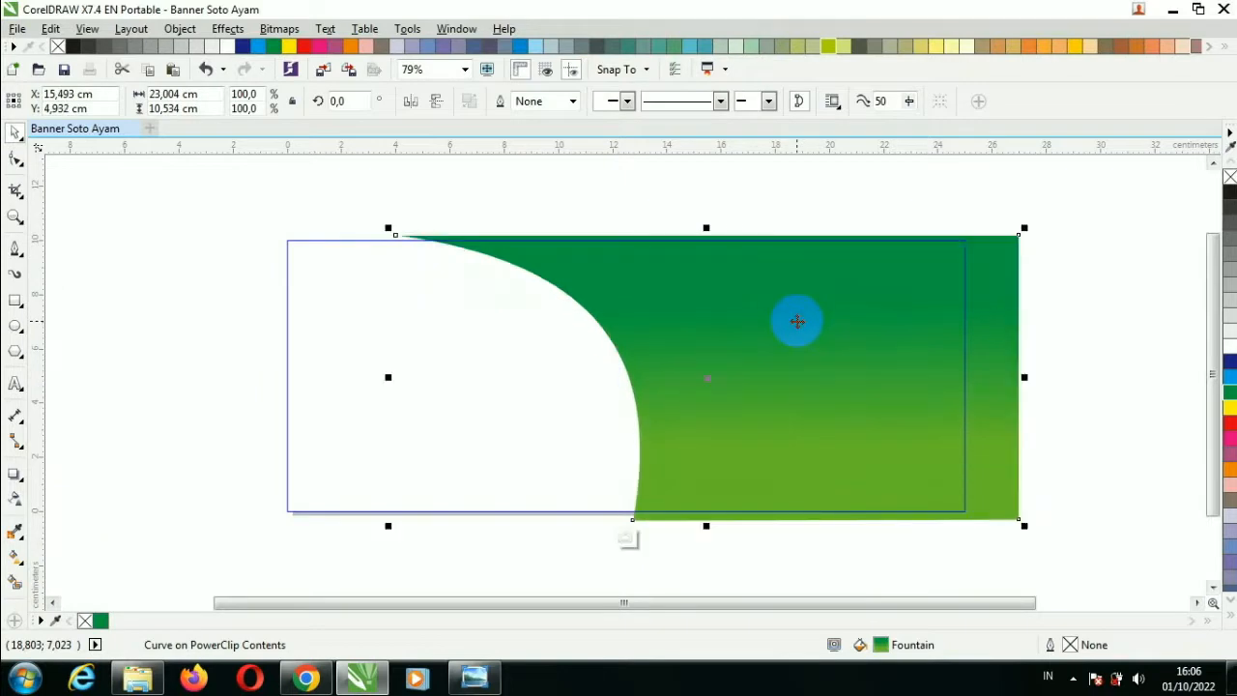
left_click_drag(797, 321, 753, 331)
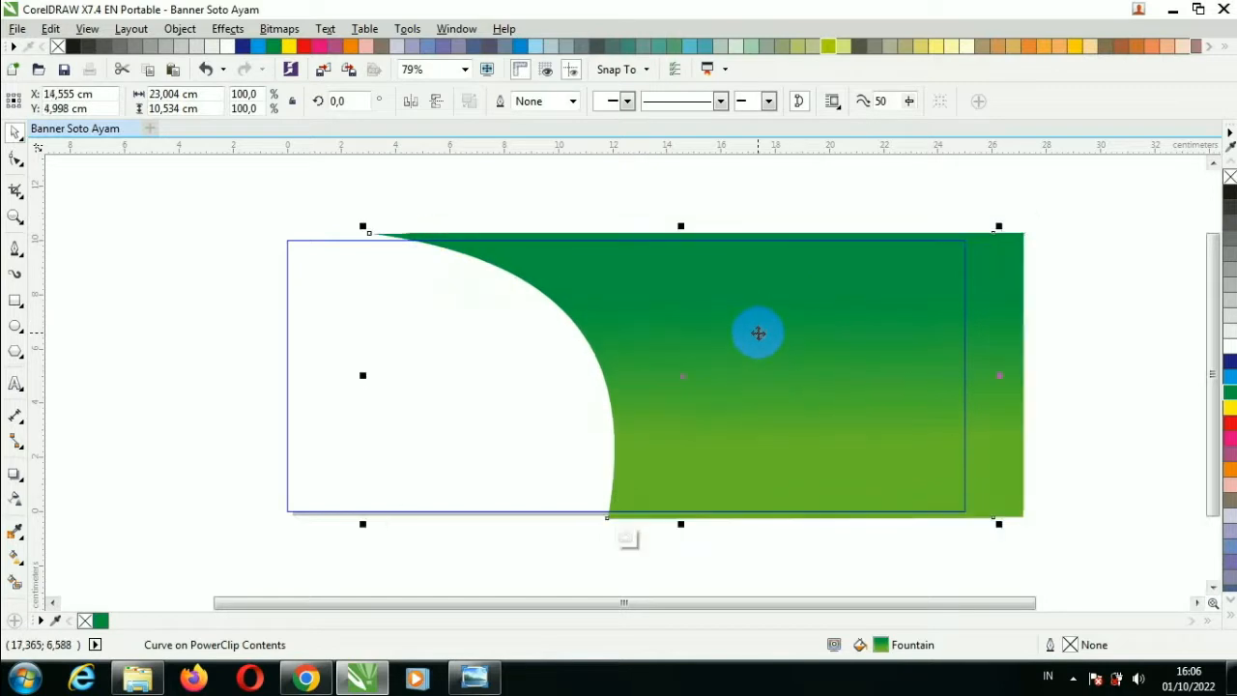
left_click(1229, 470)
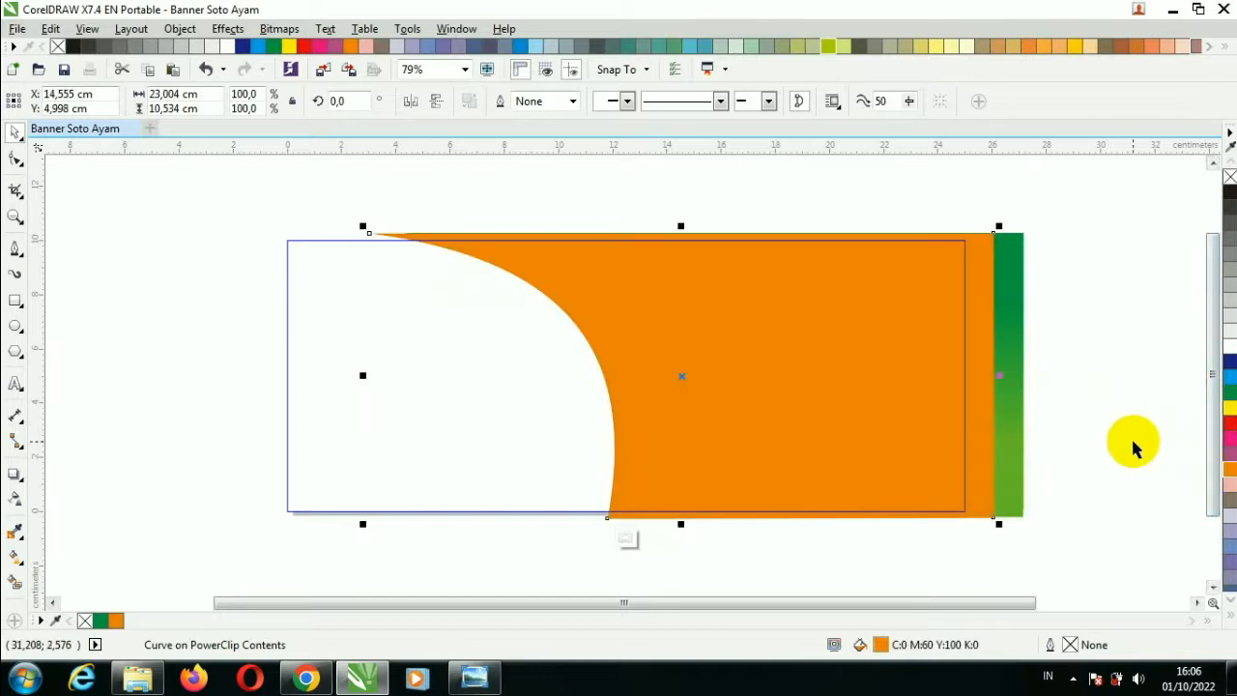
key("ctrl+Page_Down")
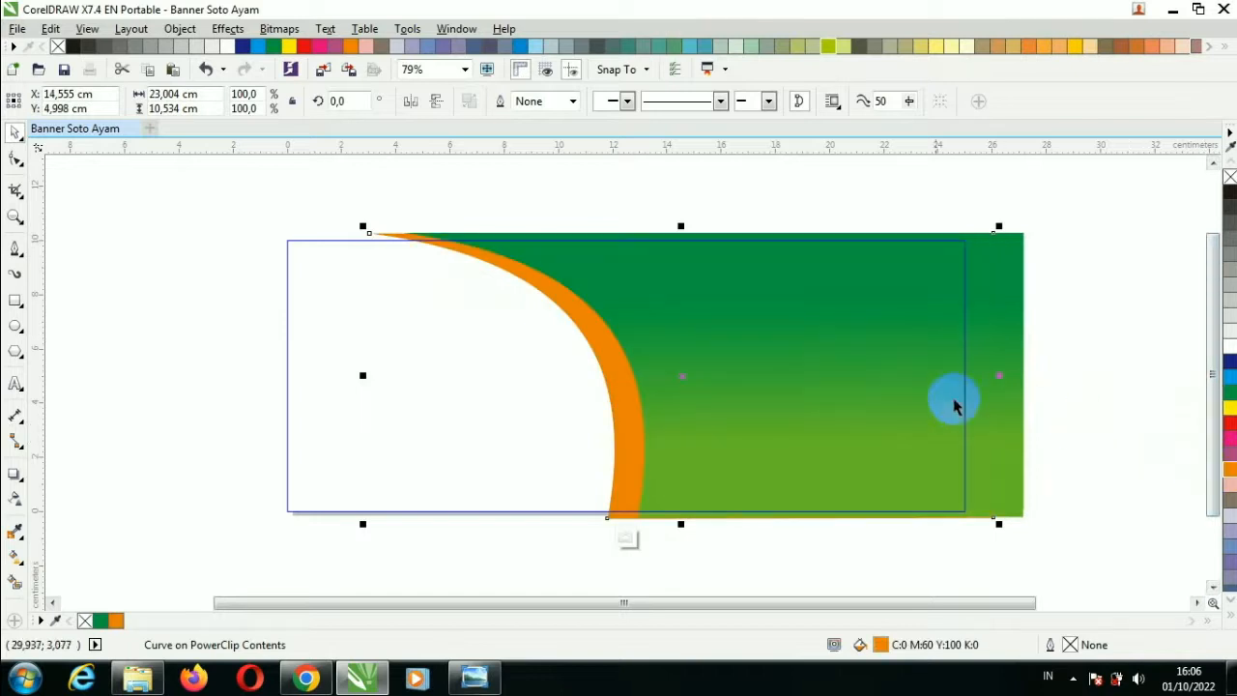
Add a yellow copy of the curve shifted left behind the orange one, then finish editing.
key("ctrl+d")
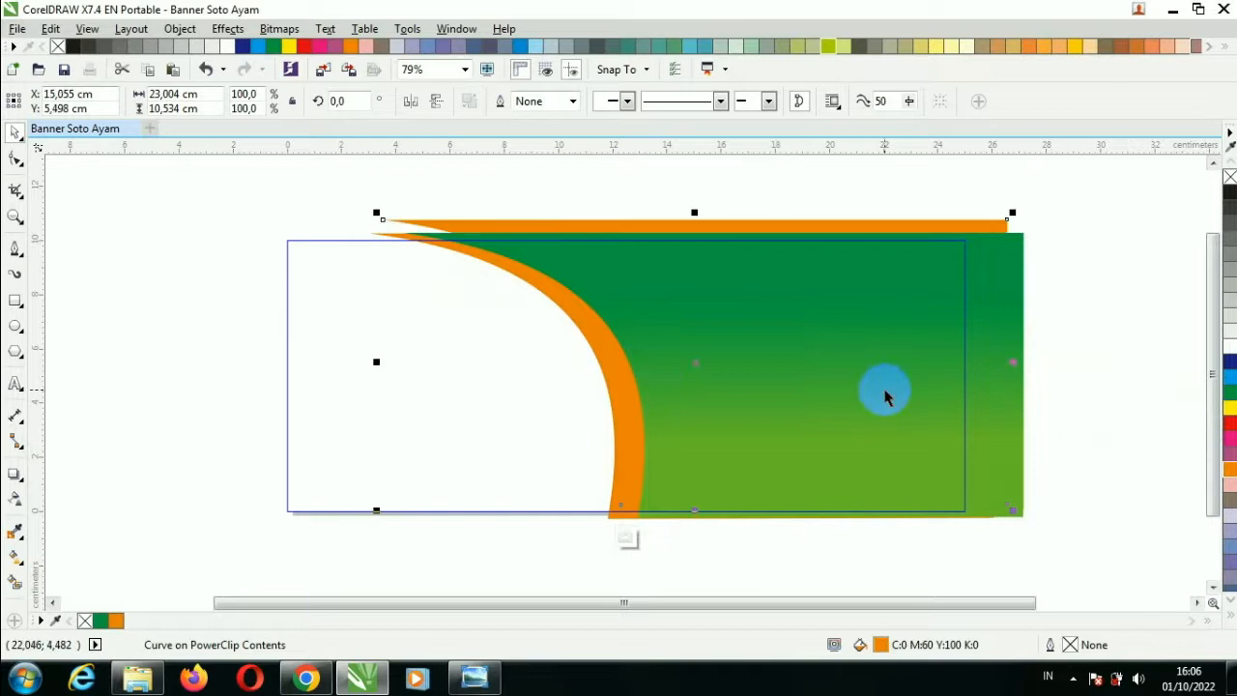
left_click_drag(803, 220, 778, 235)
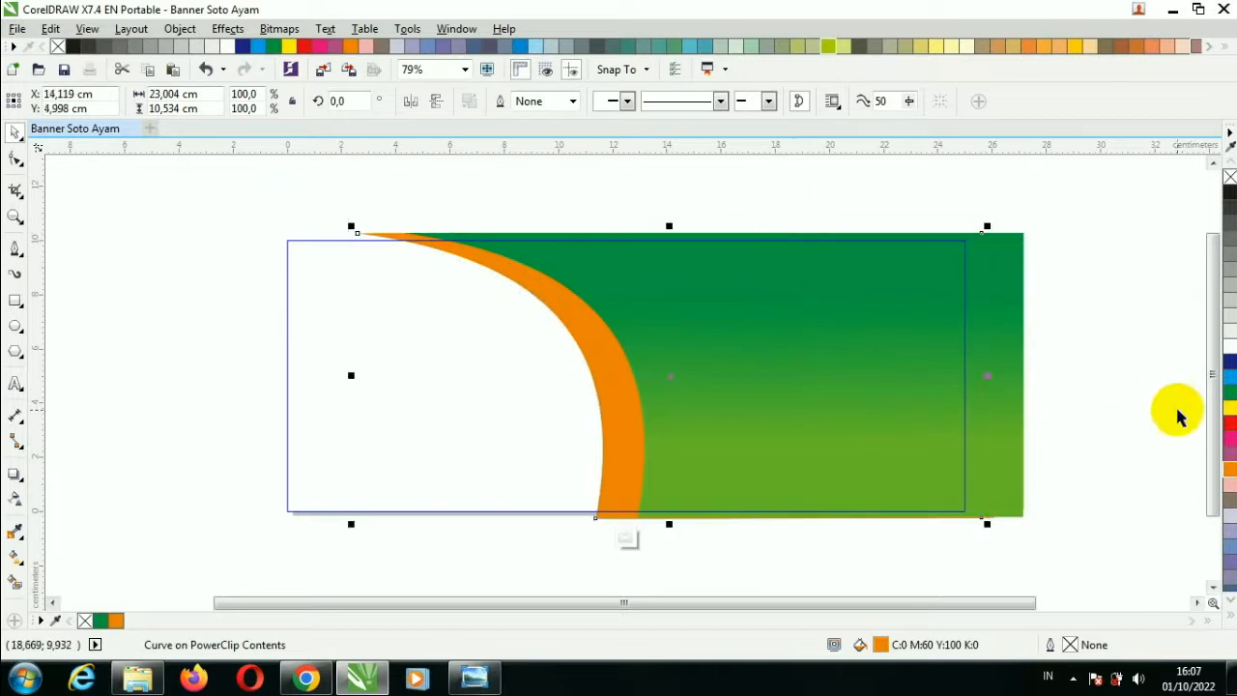
left_click(1226, 407)
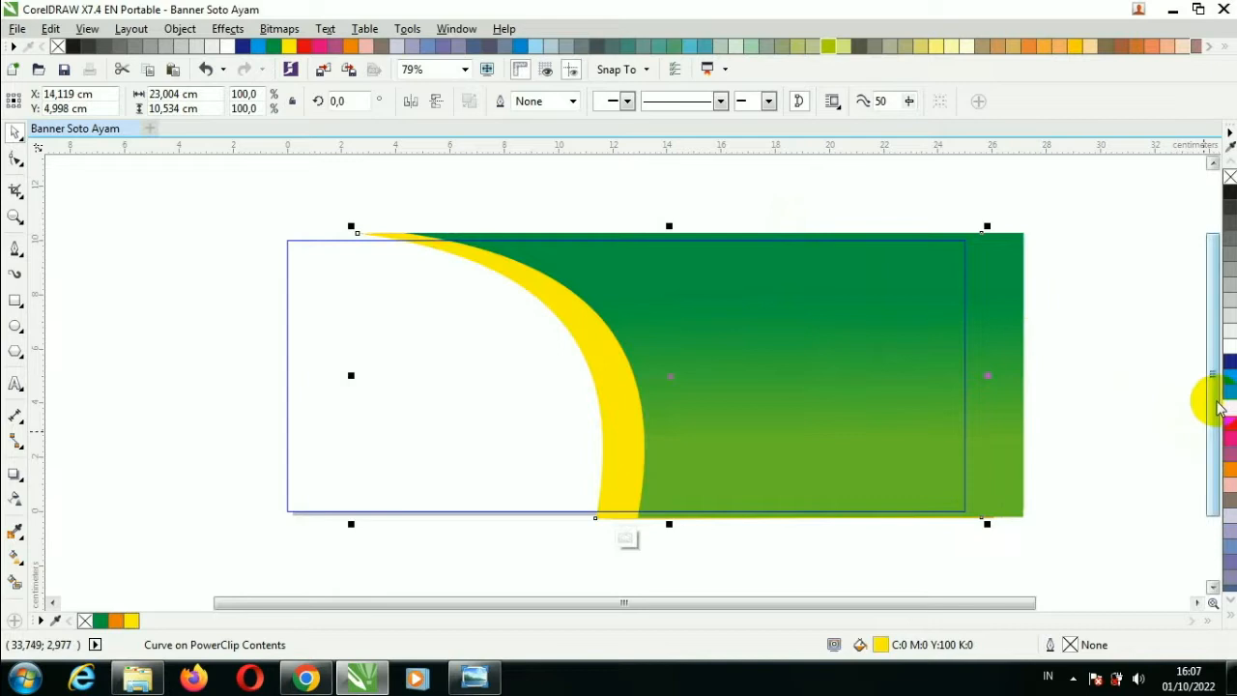
key("ctrl+Page_Down")
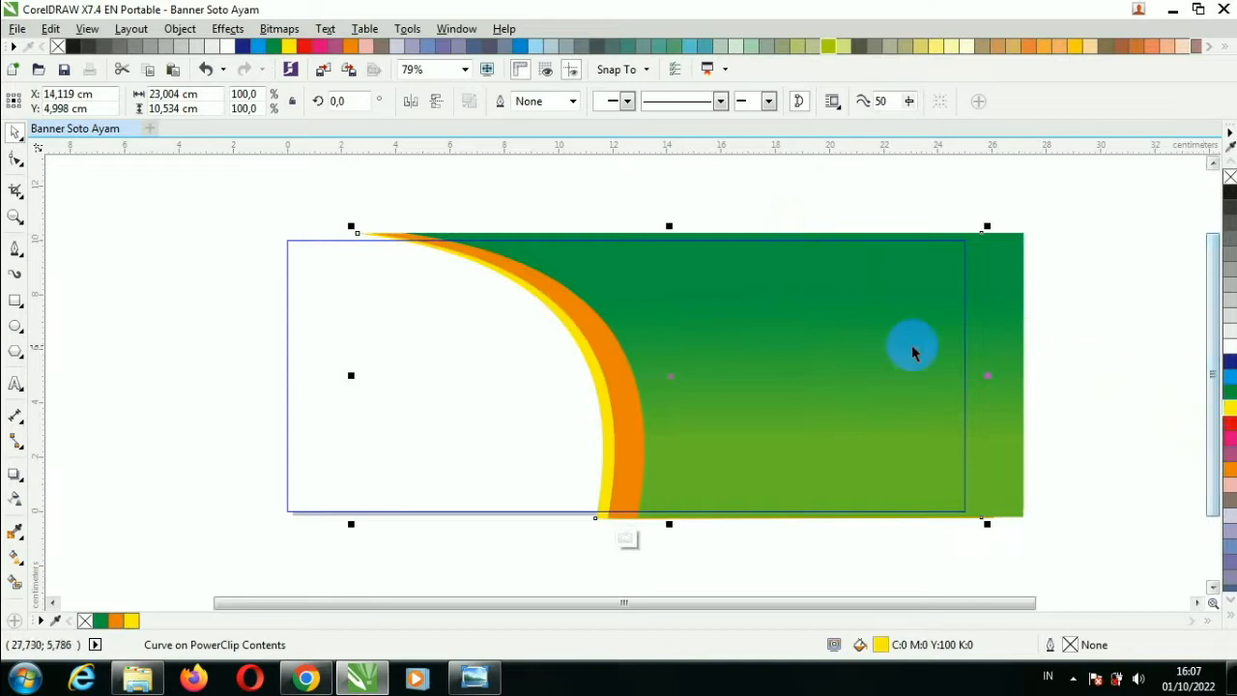
right_click(796, 331)
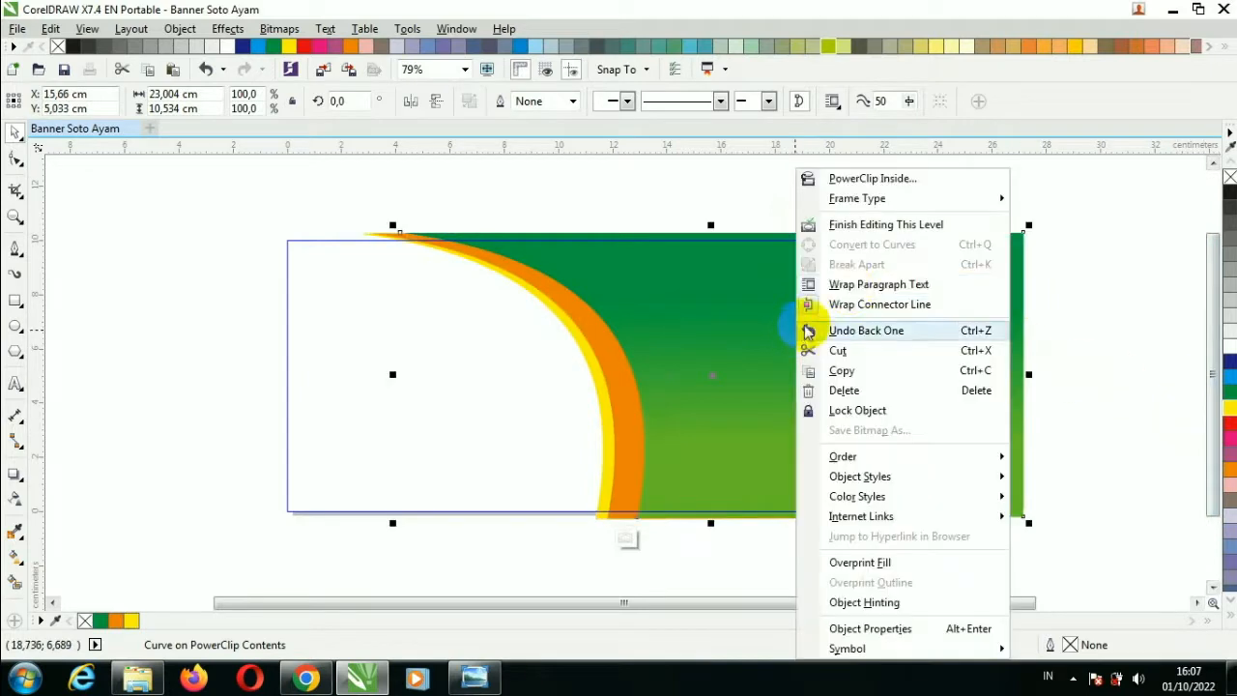
left_click(848, 225)
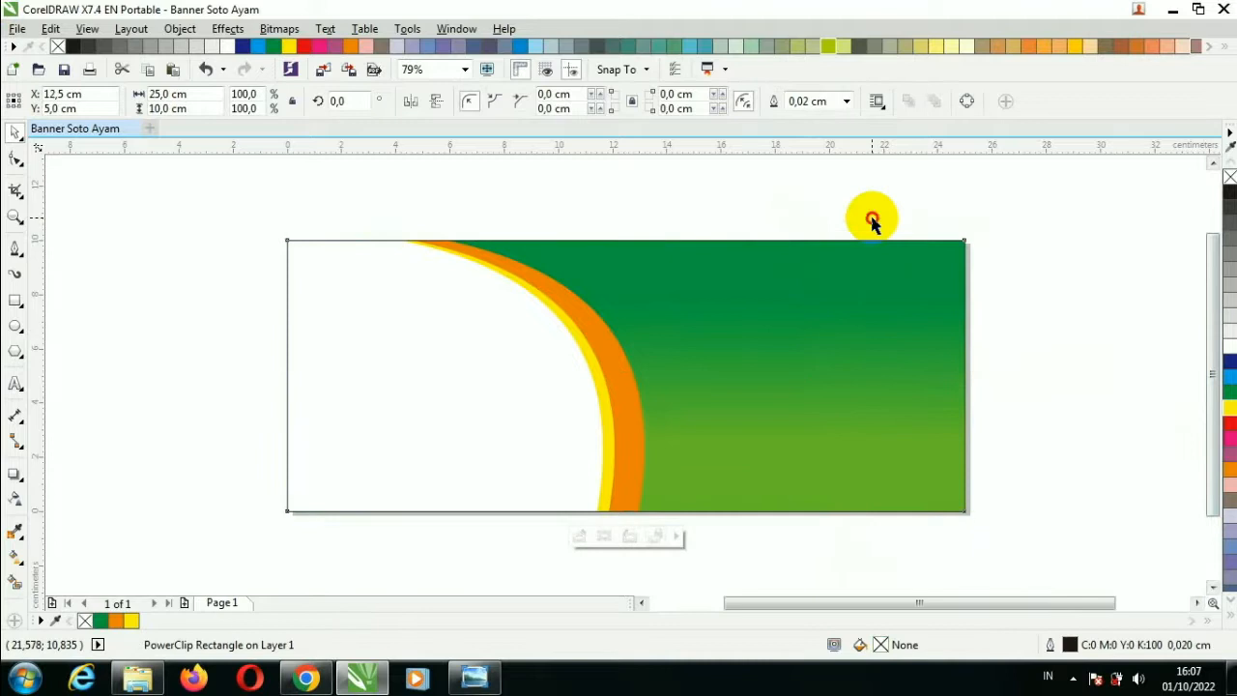
Drag the soto photo from the Bahan folder in, enlarge it to about 17.22 × 11.48 cm, and move it left.
left_click(139, 674)
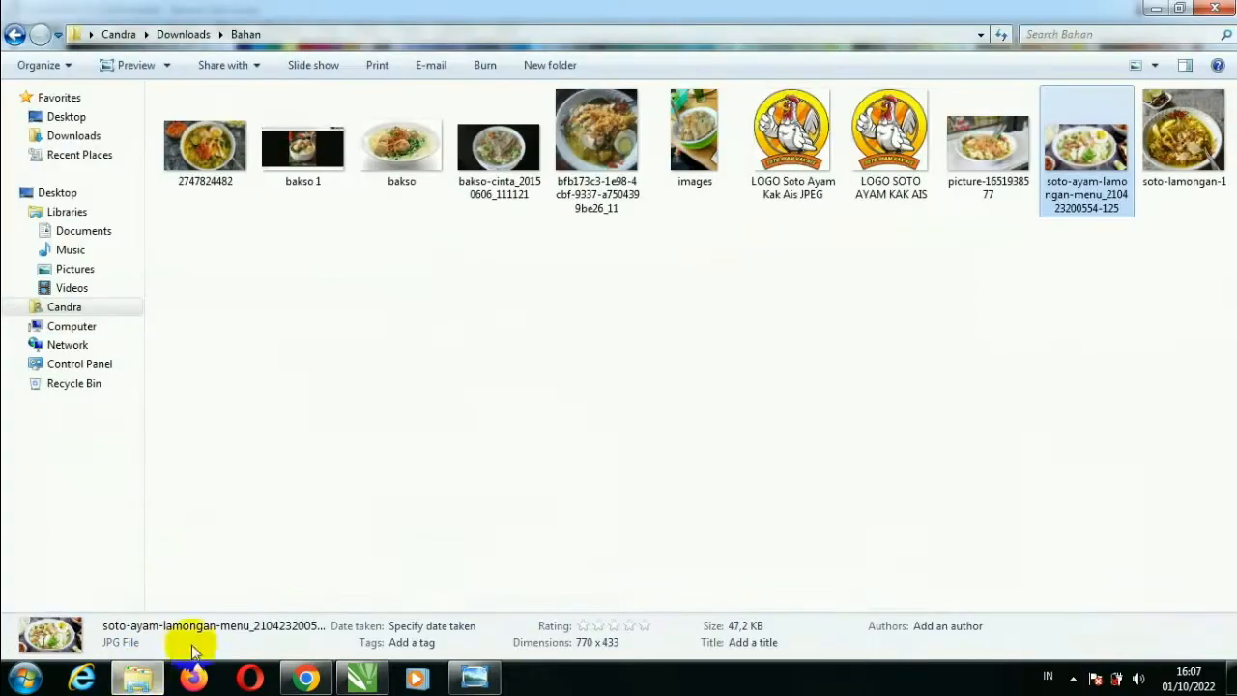
left_click_drag(985, 145, 387, 437)
left_click_drag(837, 169, 822, 172)
left_click_drag(690, 290, 230, 373)
scroll(307, 372, "down", 3)
PowerClip the soto photo inside the banner rectangle and begin editing the clipped contents.
right_click(235, 373)
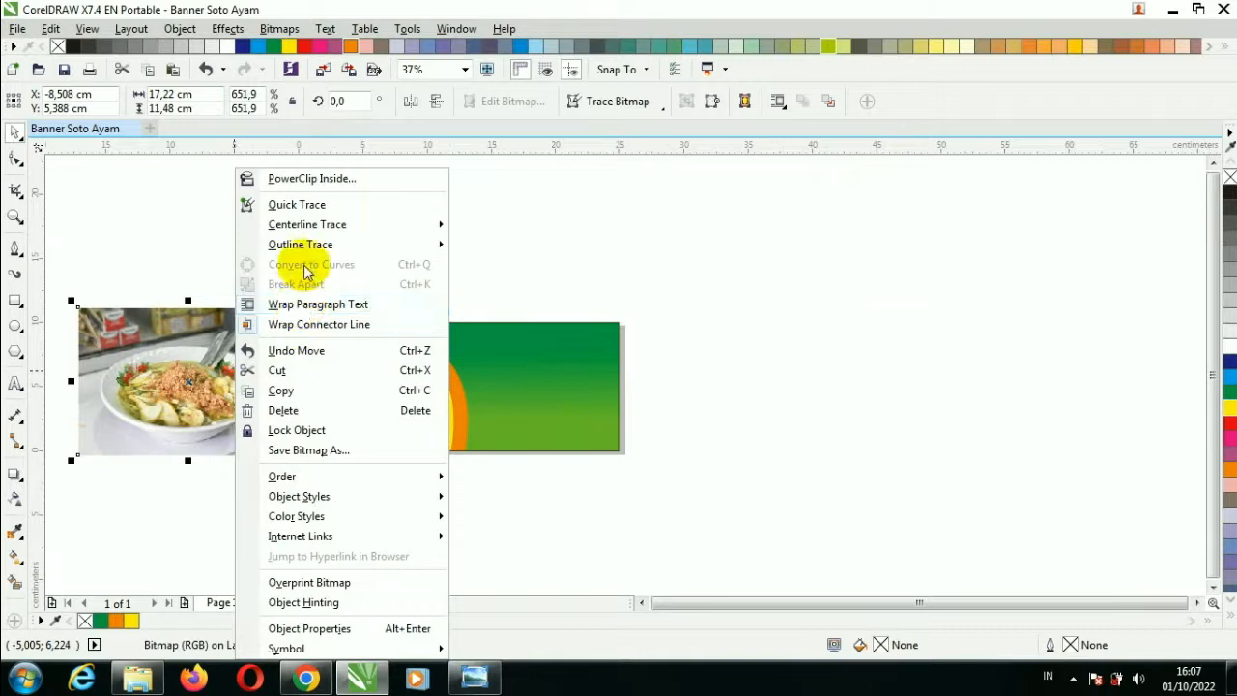
left_click(290, 178)
left_click(393, 387)
right_click(393, 394)
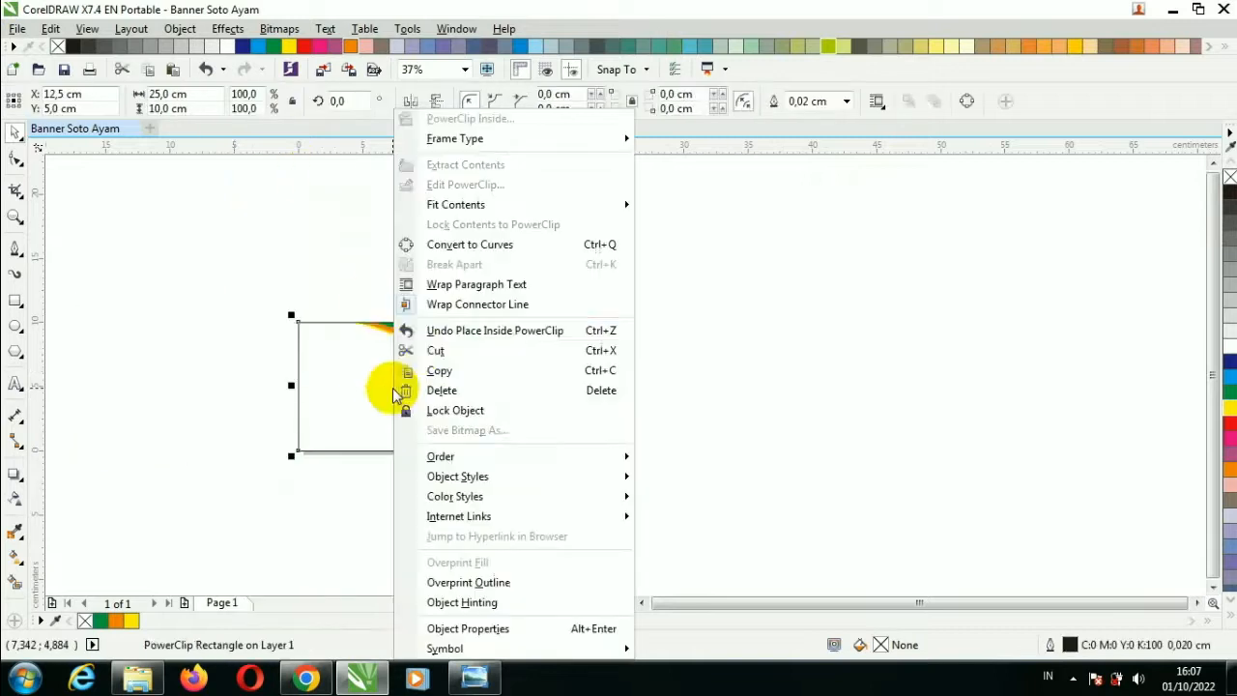
left_click(479, 185)
Position the photo within the banner and shrink it to about 15.79 × 10.52 cm.
left_click_drag(245, 390, 425, 398)
scroll(372, 390, "up", 2)
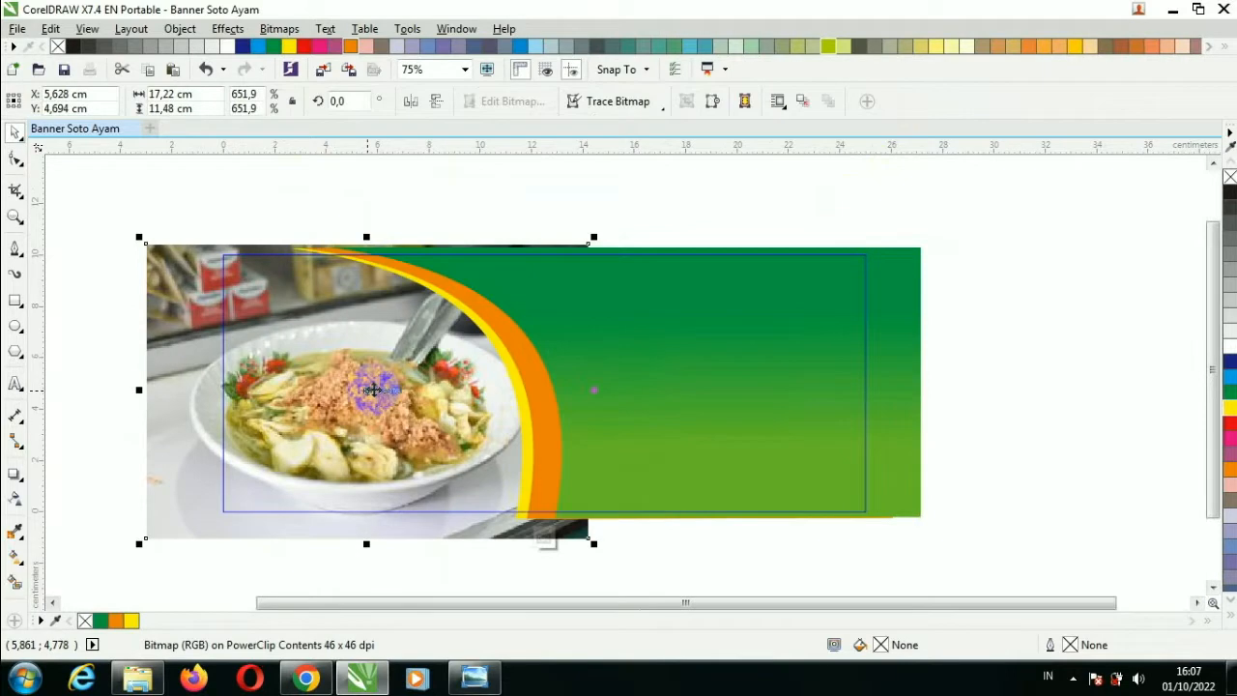
left_click_drag(141, 543, 168, 529)
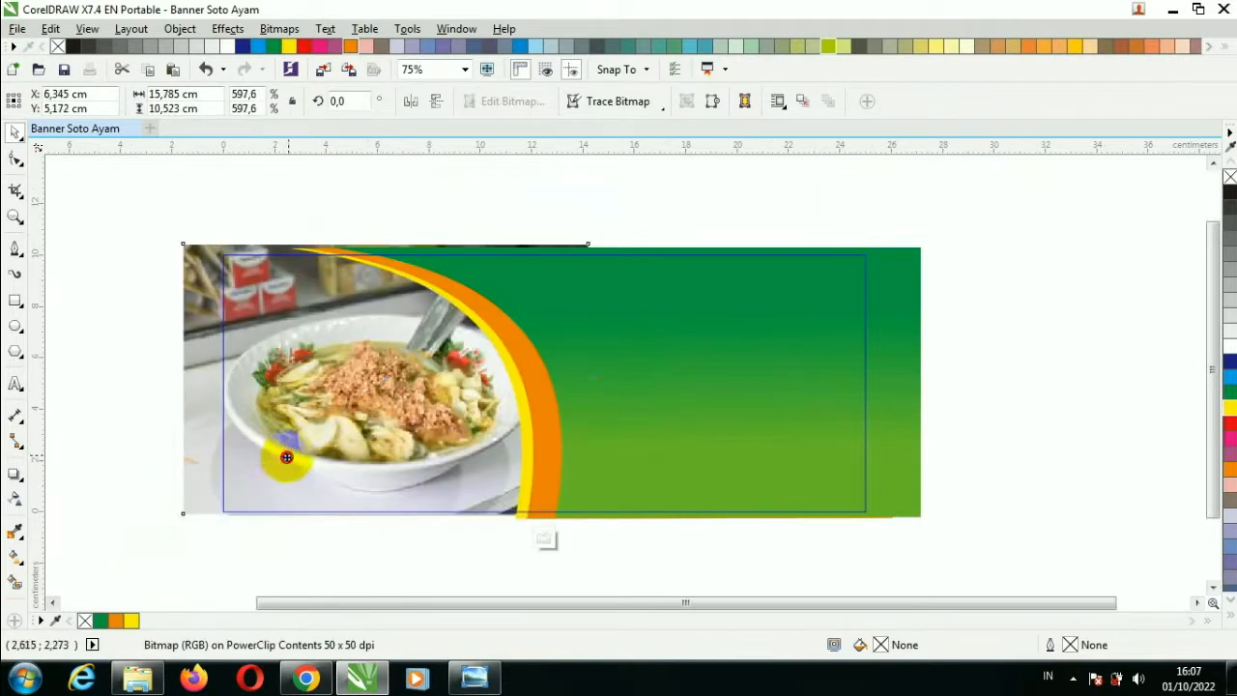
left_click_drag(300, 453, 287, 453)
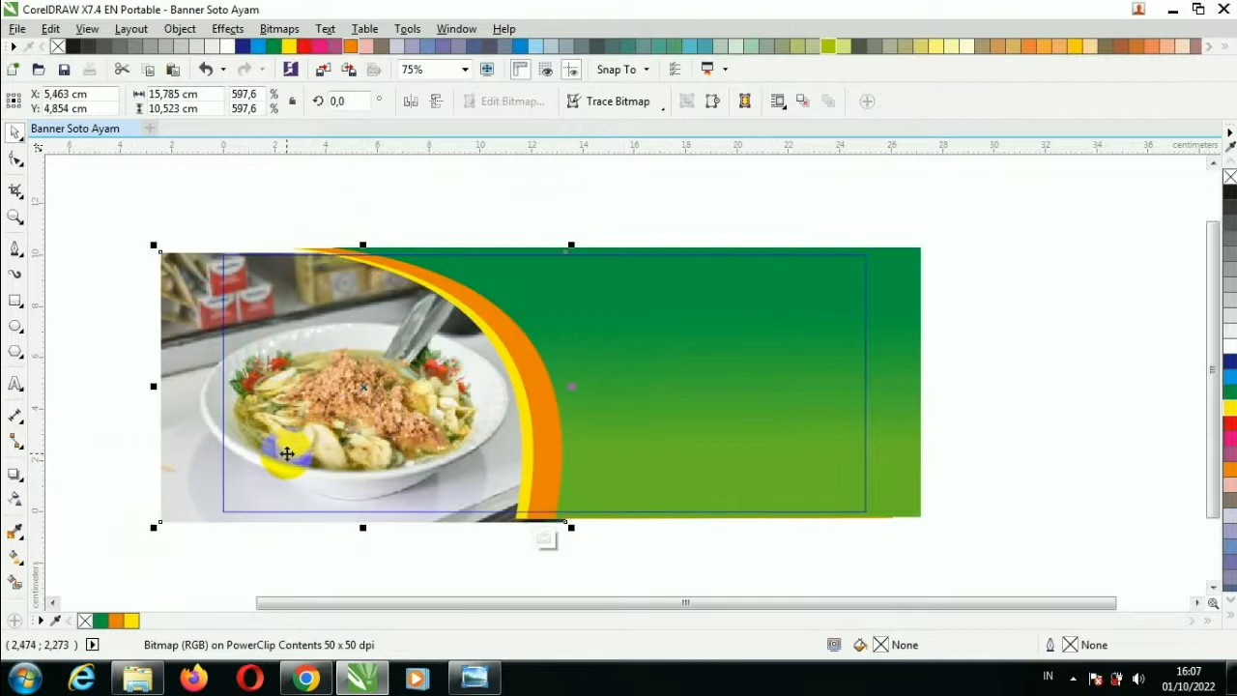
right_click(292, 453)
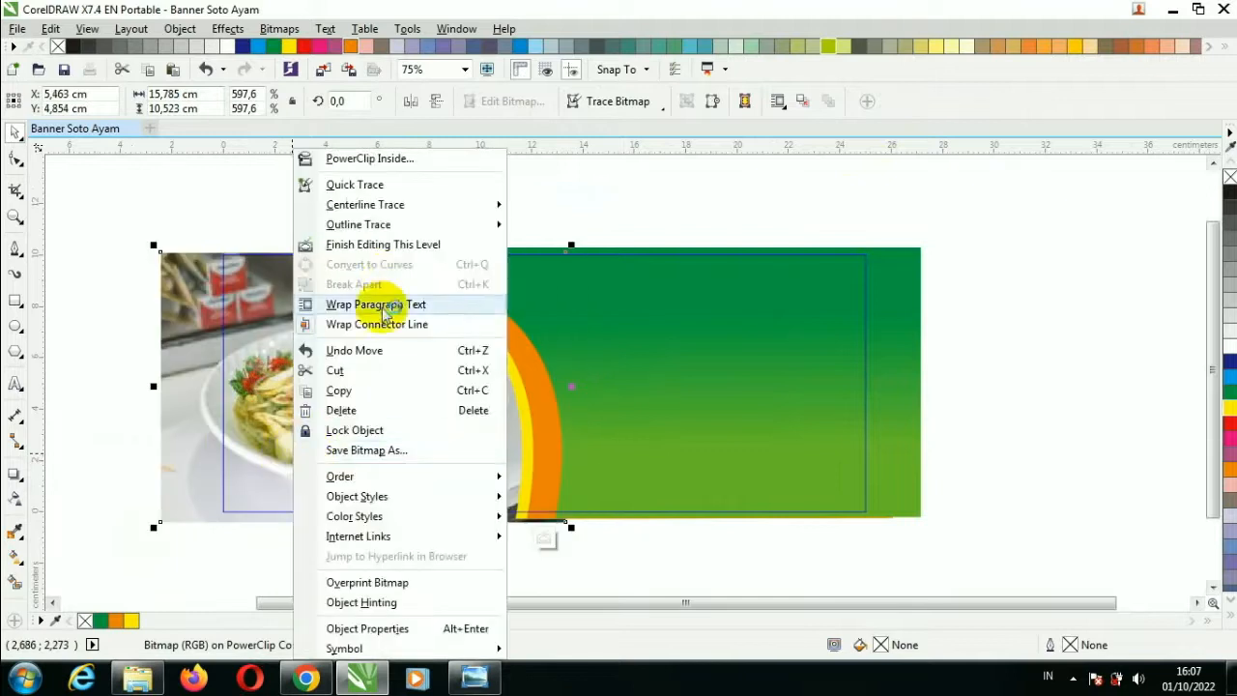
Finish editing the banner's PowerClip contents and deselect the banner.
left_click(396, 244)
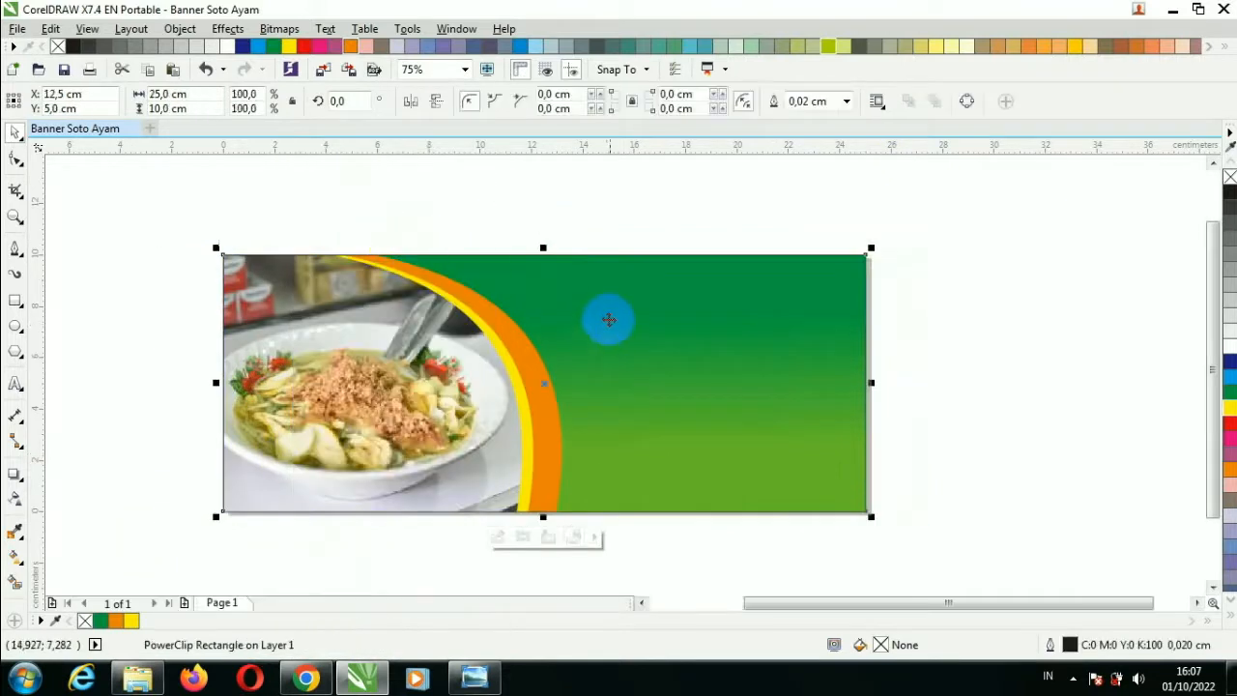
left_click(616, 222)
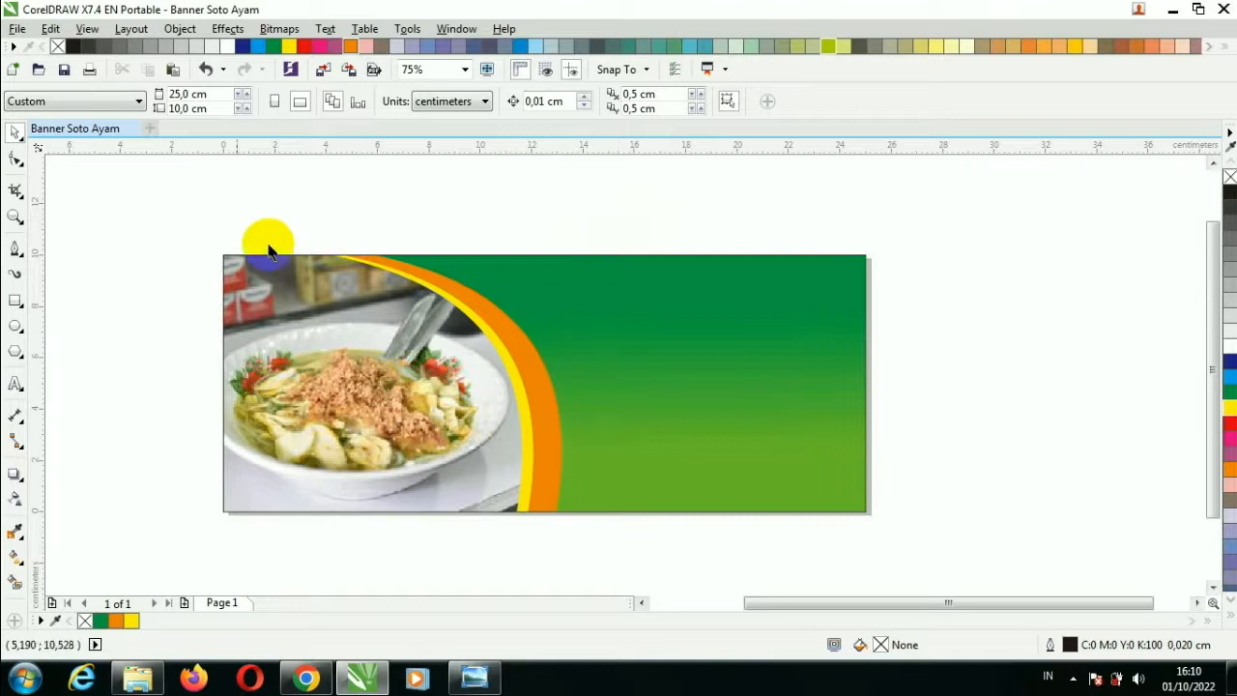
left_click(15, 384)
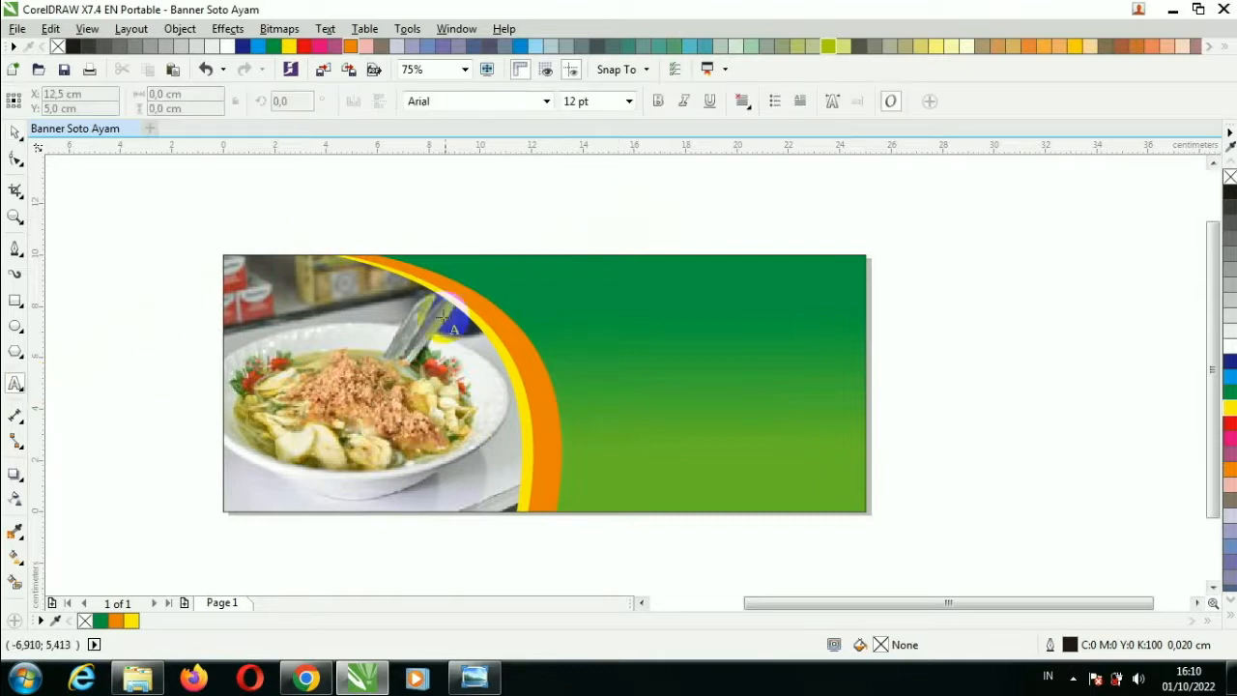
Type the title SOTO AYAM LAMONGAN on the banner and set its font to Balloon Extra.
left_click(403, 327)
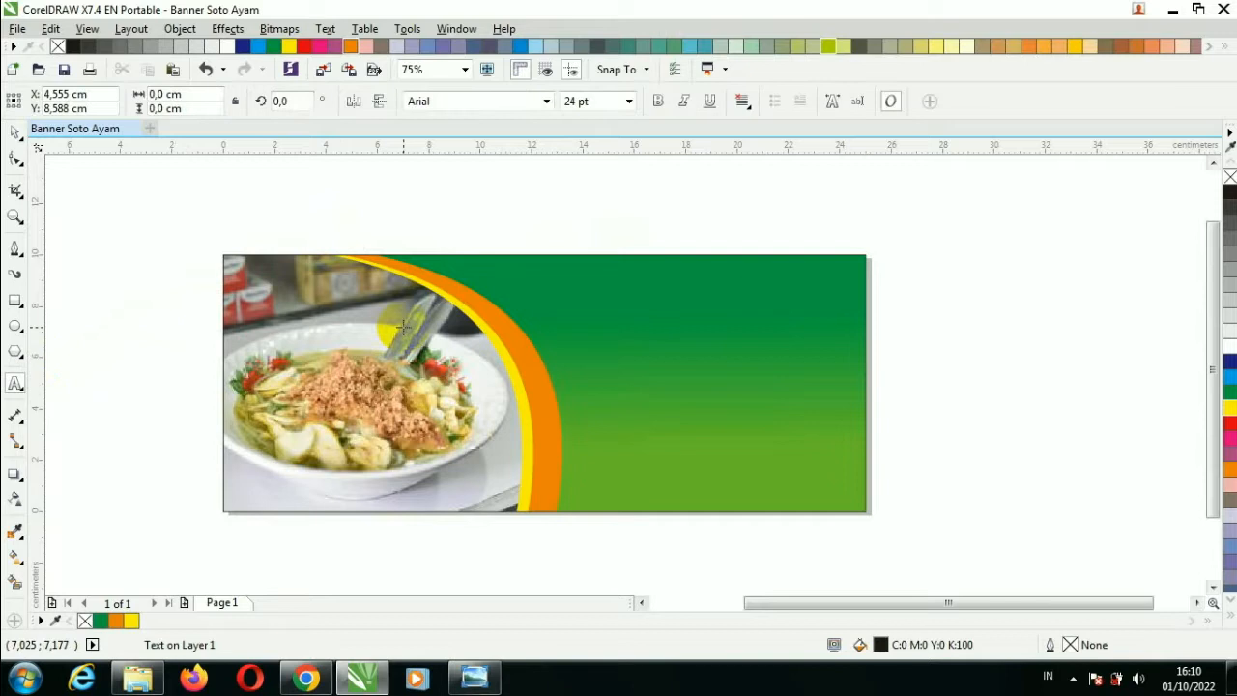
type("SOTO AYAM LAMONGAN")
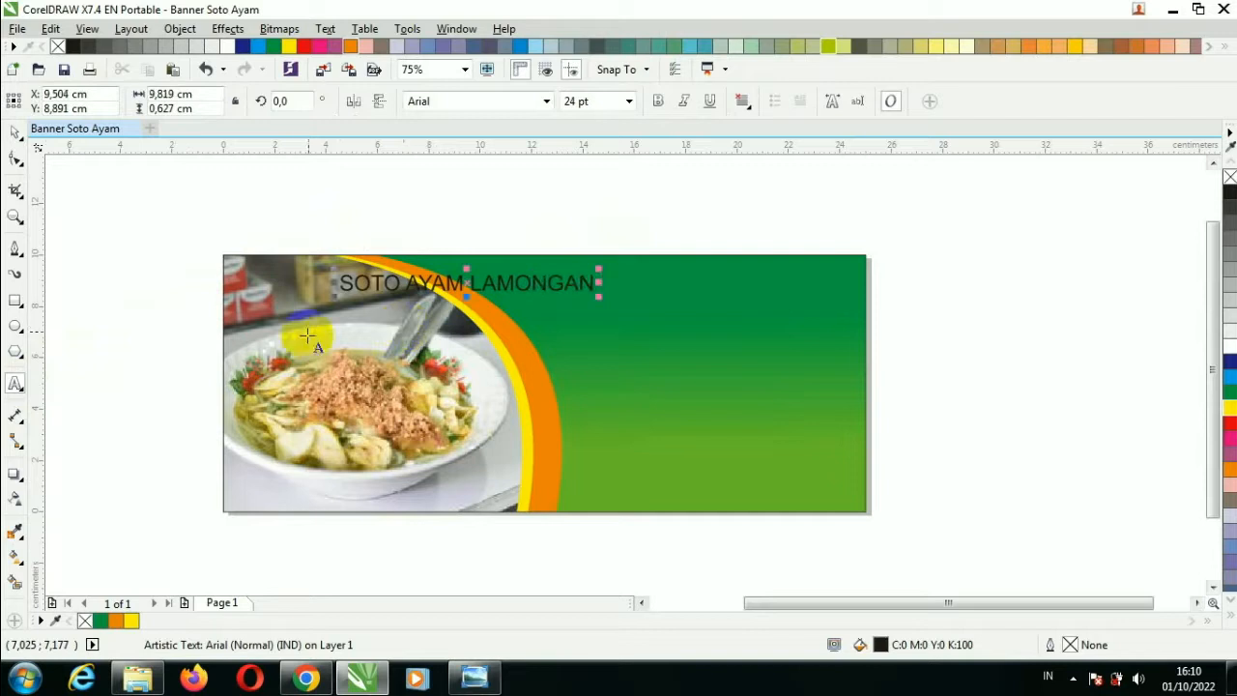
left_click(14, 133)
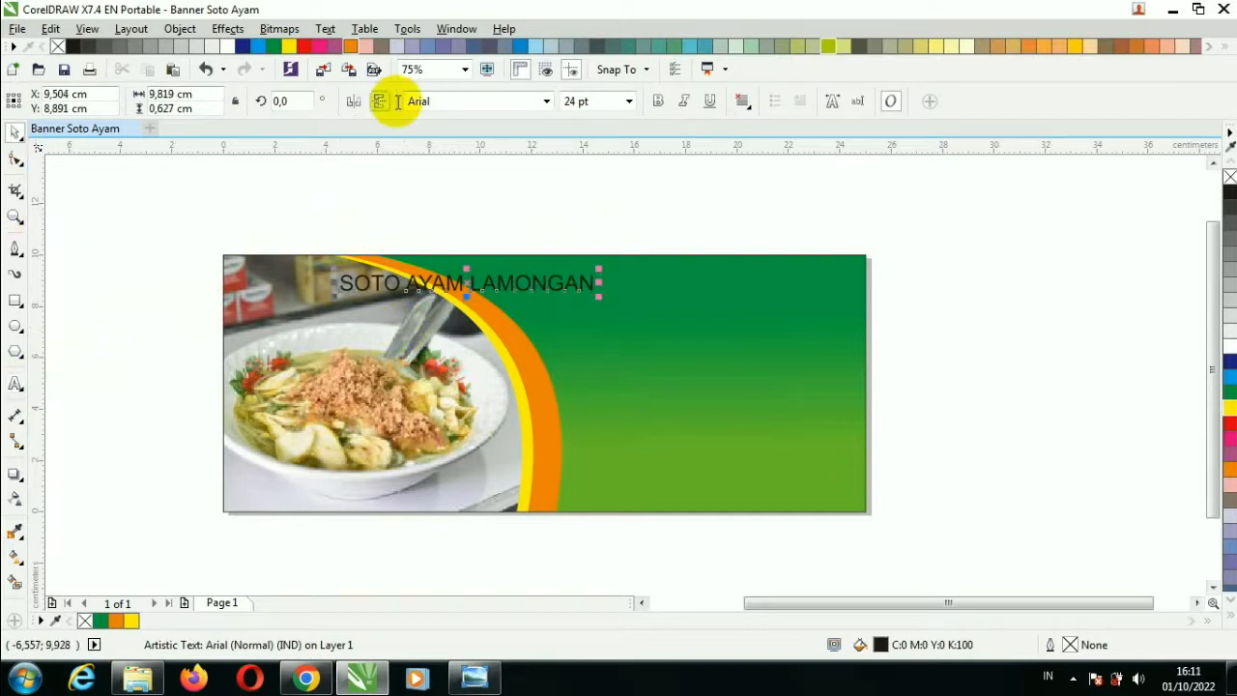
left_click(547, 102)
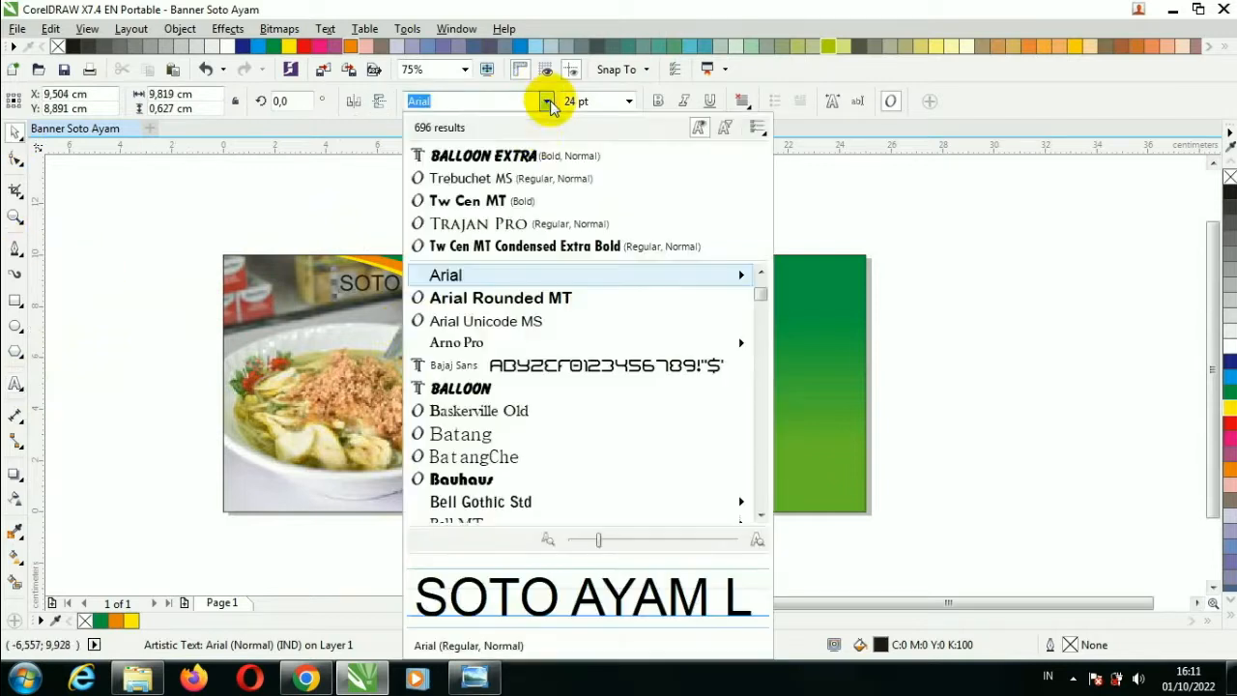
left_click(488, 153)
Enlarge the title to about 50 pt, move it to the banner's top, and fill it yellow.
left_click_drag(580, 298, 845, 350)
left_click_drag(819, 294, 735, 320)
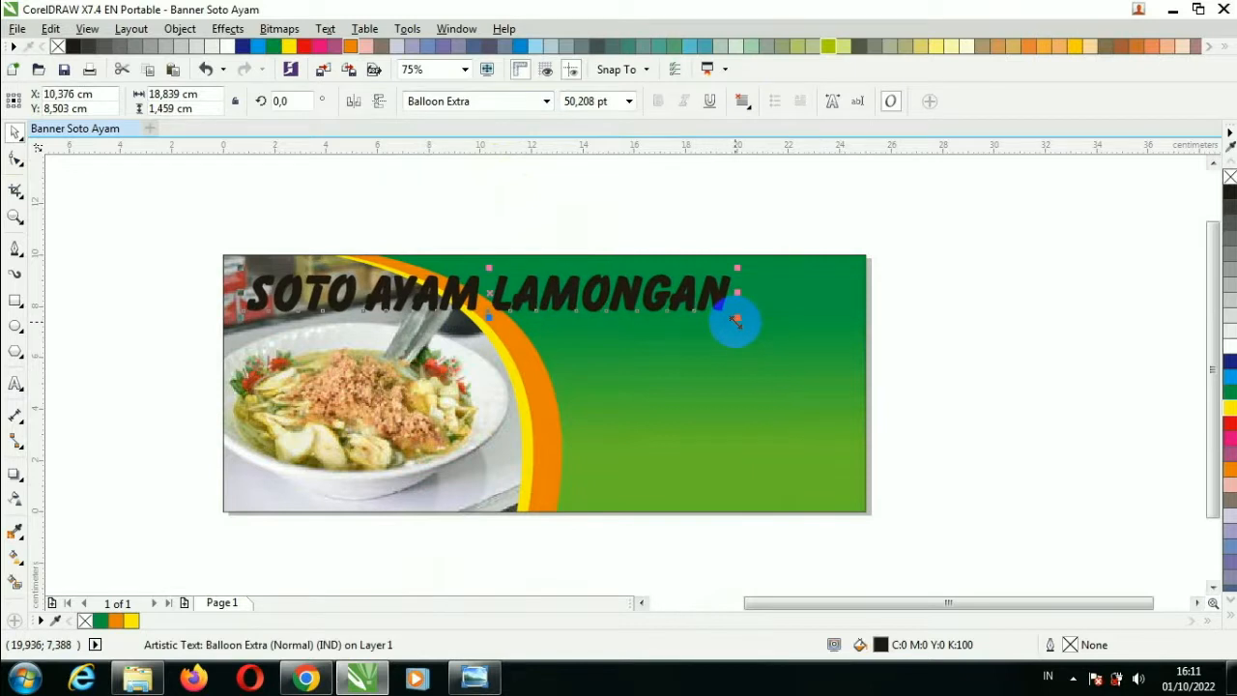
left_click(1228, 405)
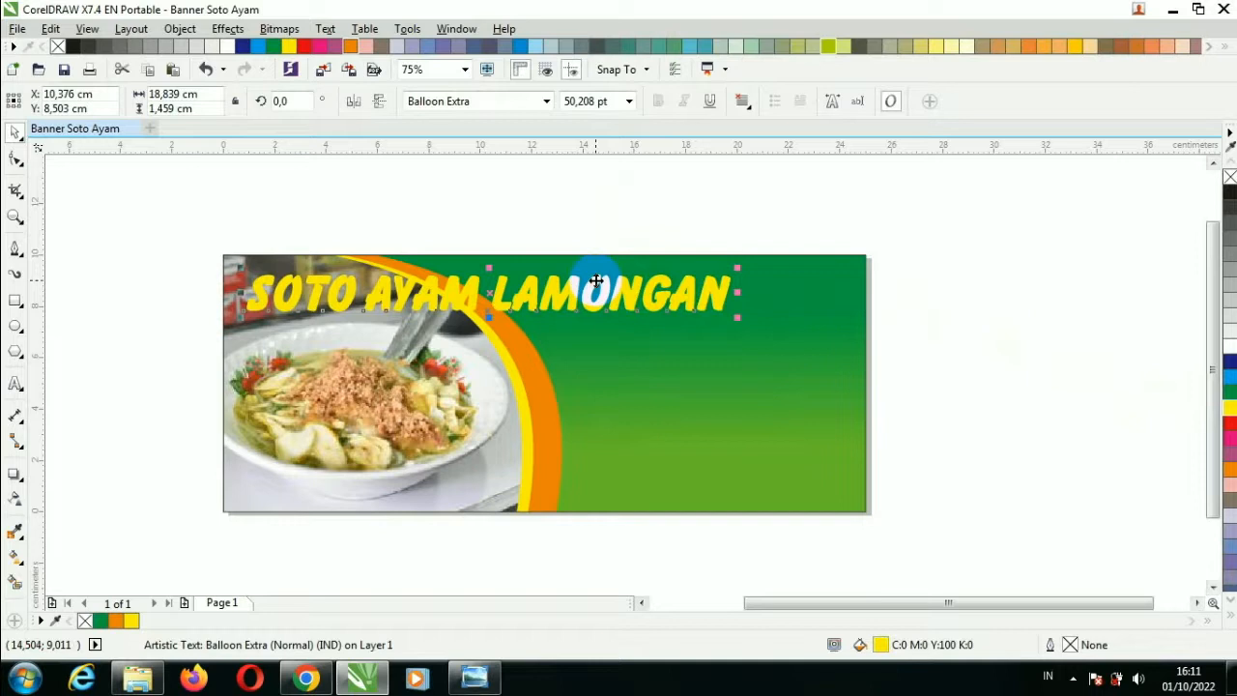
Give the yellow title a 0.25 cm outline with round corners and ends, behind fill, scaling with the text.
key("F12")
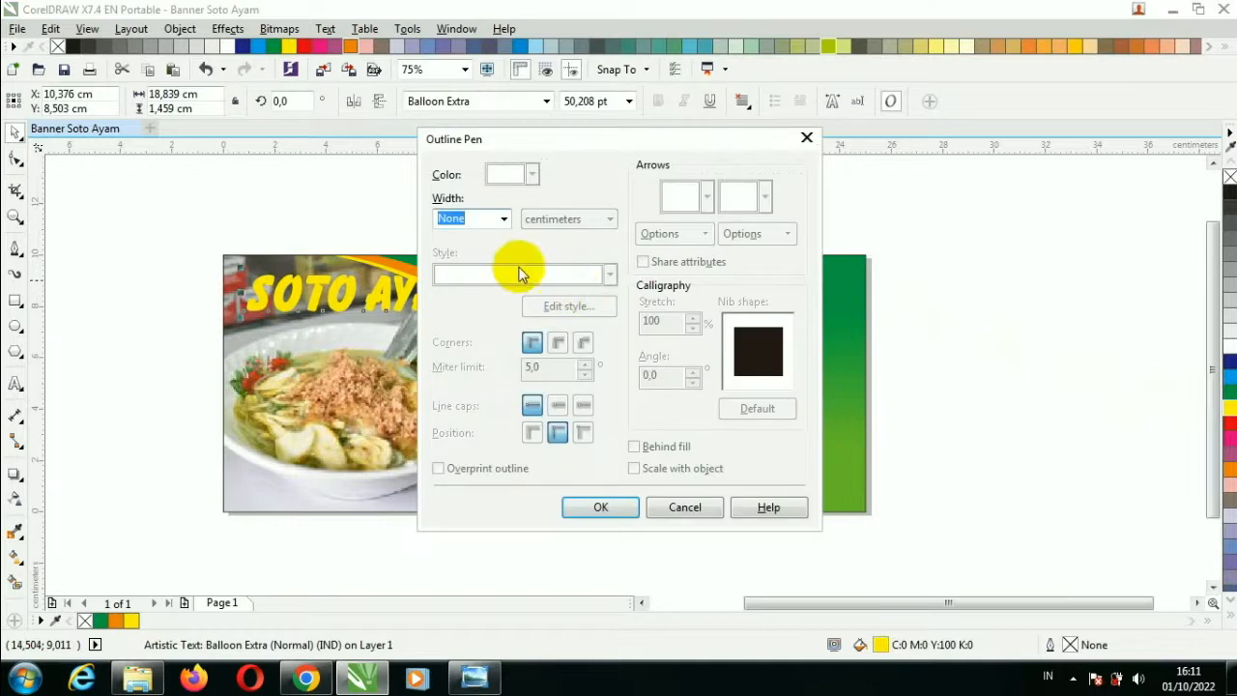
left_click(501, 219)
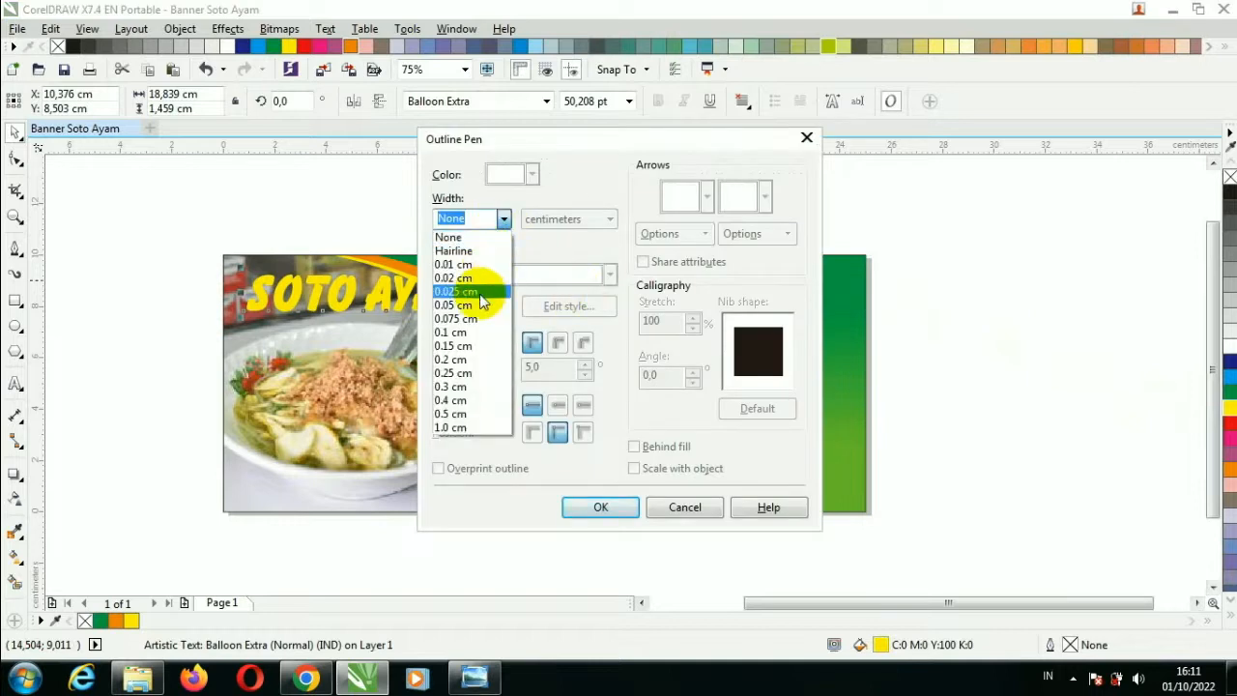
left_click(470, 414)
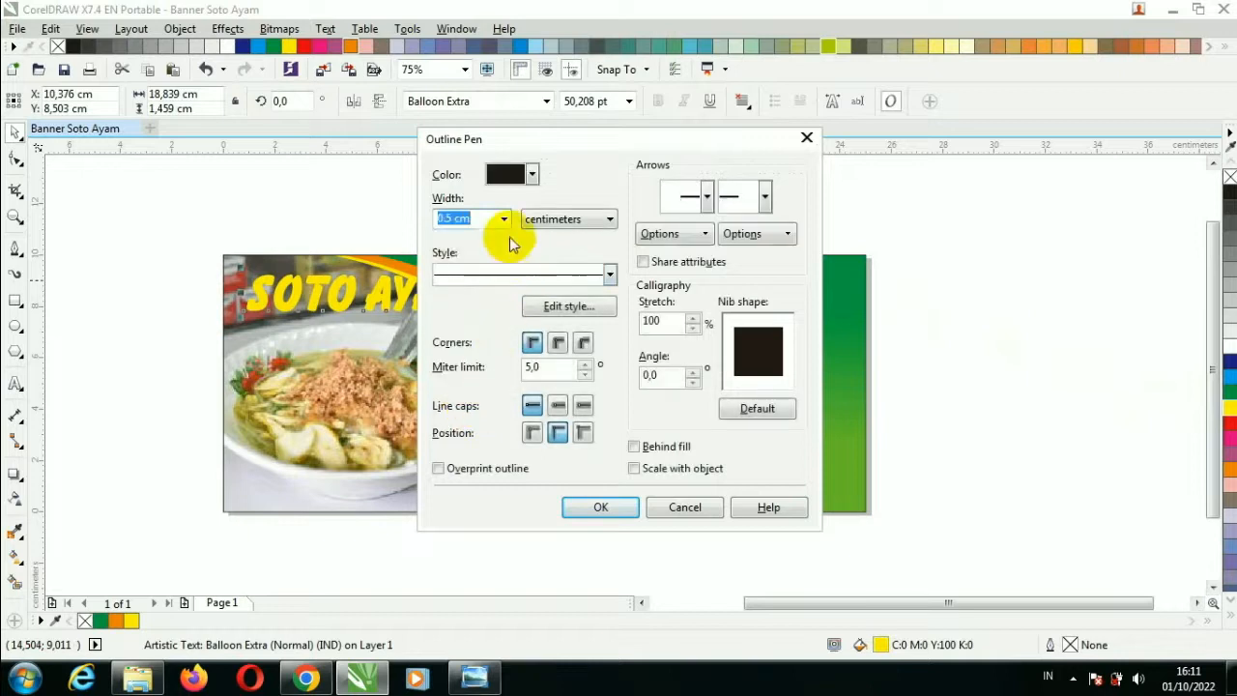
left_click(503, 220)
left_click(472, 372)
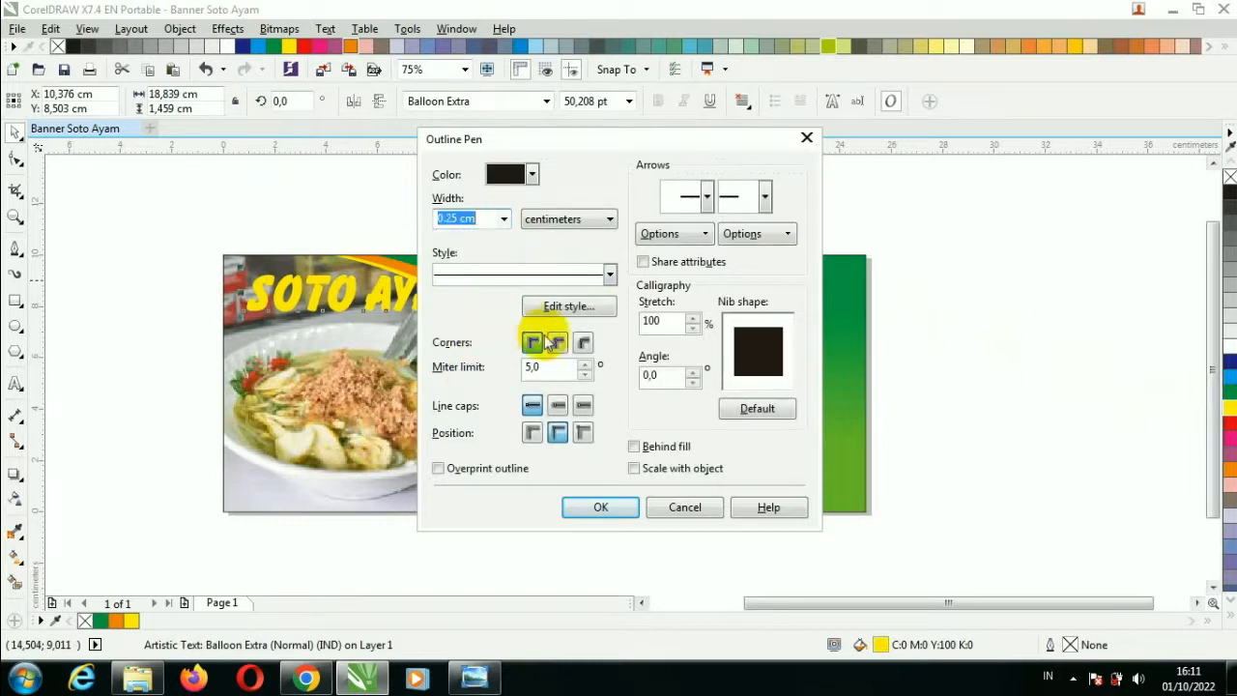
left_click(557, 343)
left_click(558, 406)
left_click(634, 446)
left_click(634, 469)
left_click(618, 508)
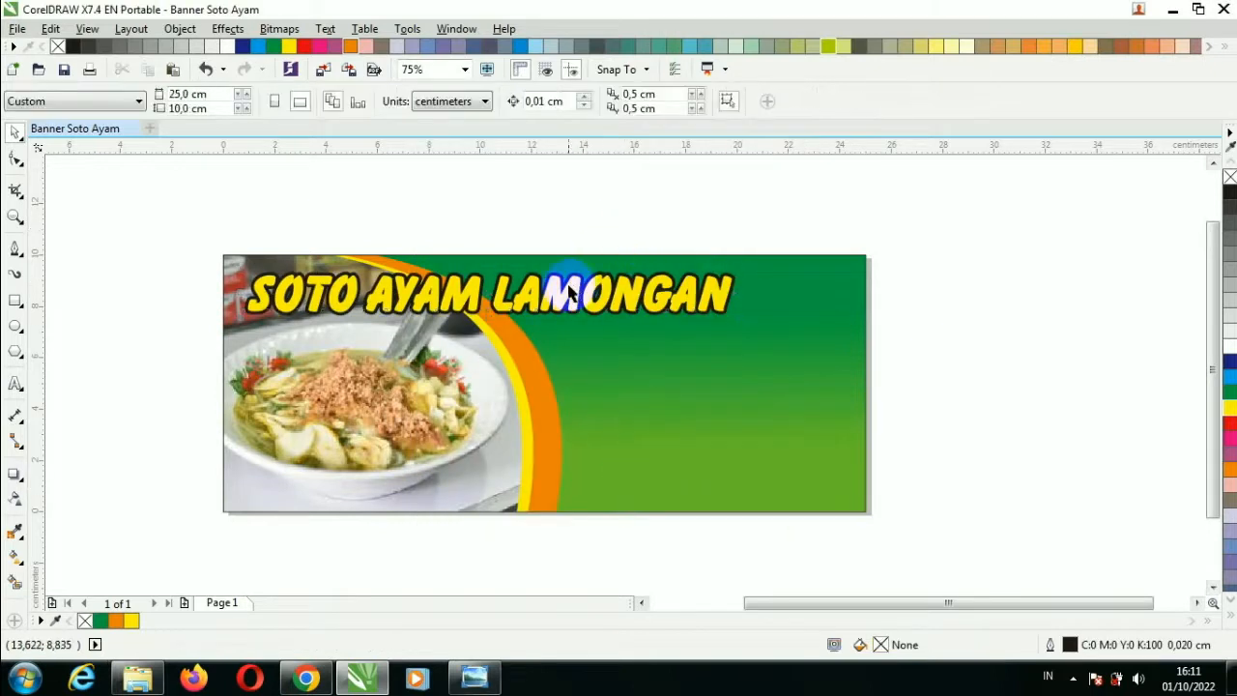
Add a black drop shadow by duplicating the title, offsetting it down-left and sending it behind.
scroll(481, 302, "up", 2)
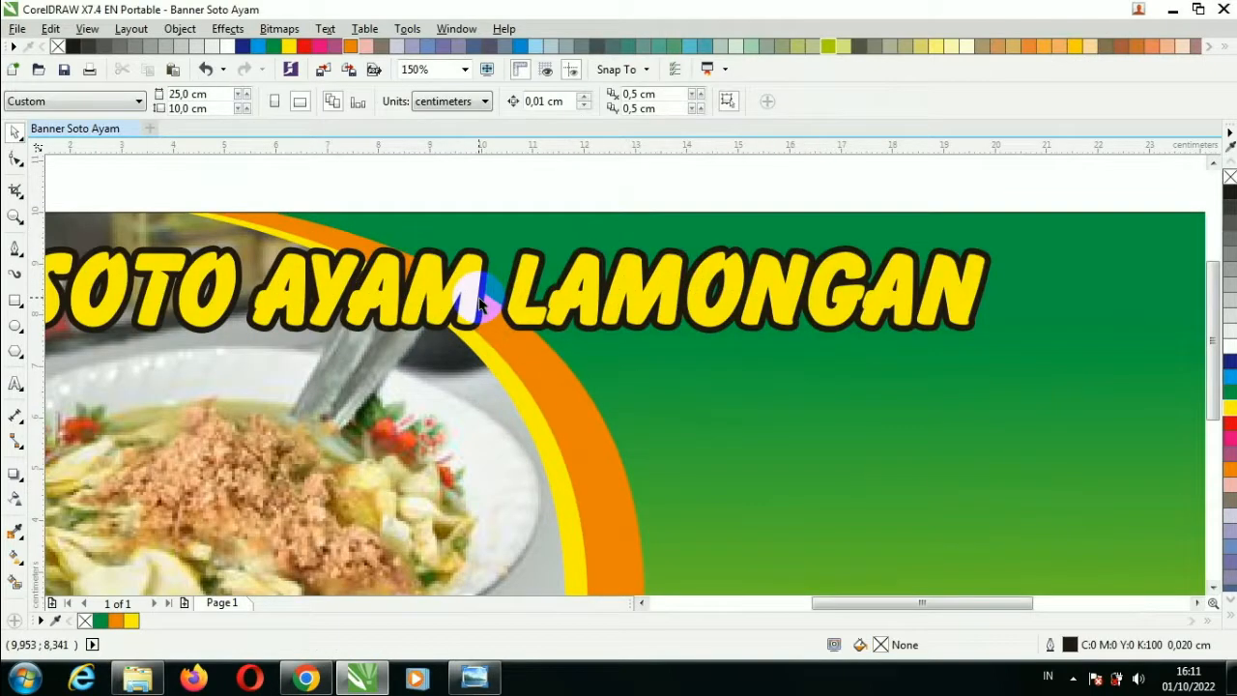
scroll(480, 303, "down", 2)
scroll(458, 305, "up", 2)
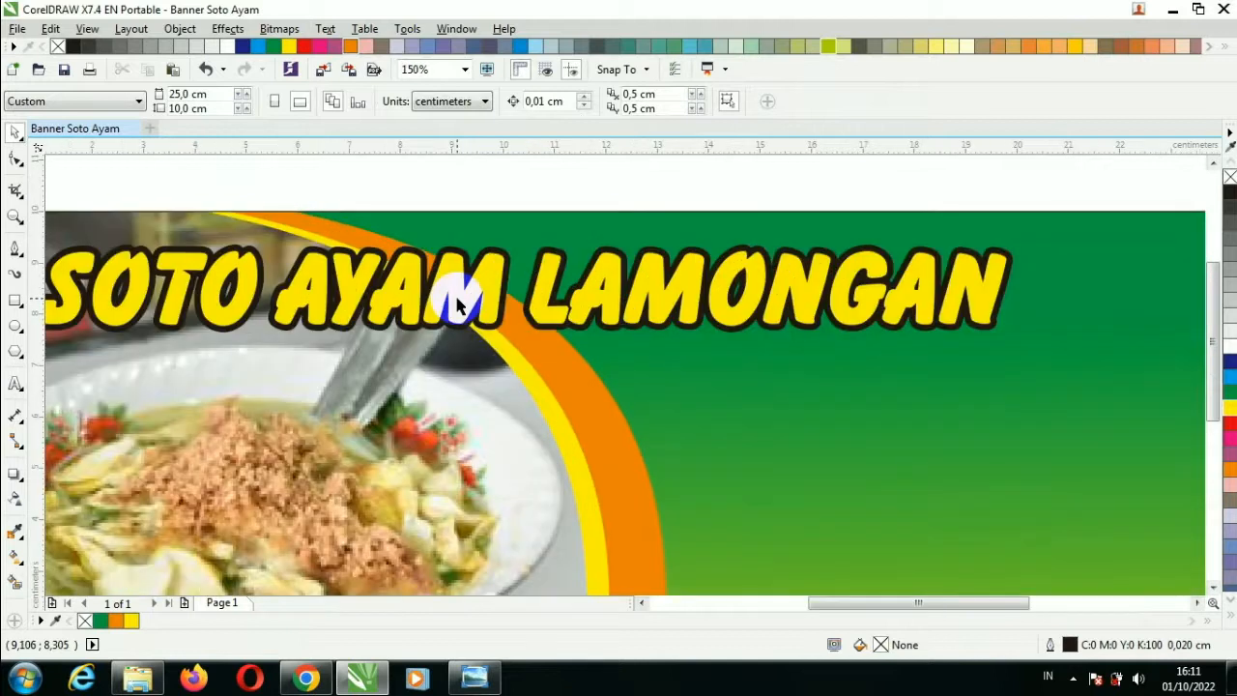
left_click(458, 304)
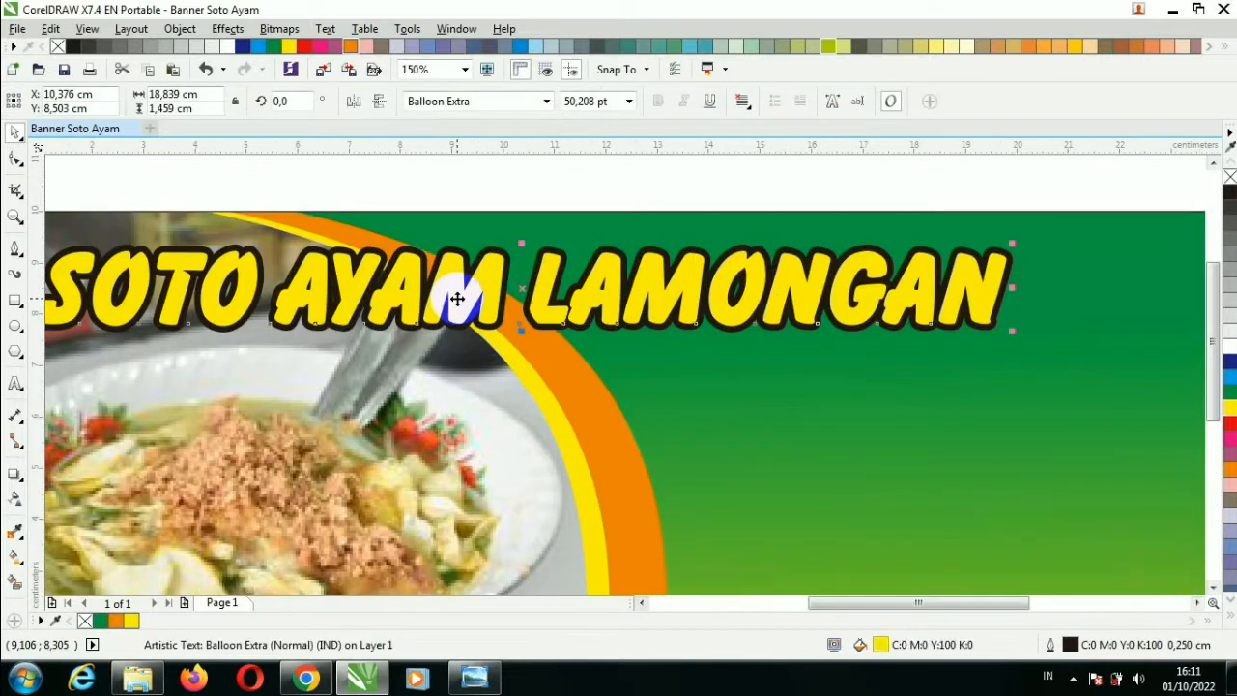
key("ctrl+d")
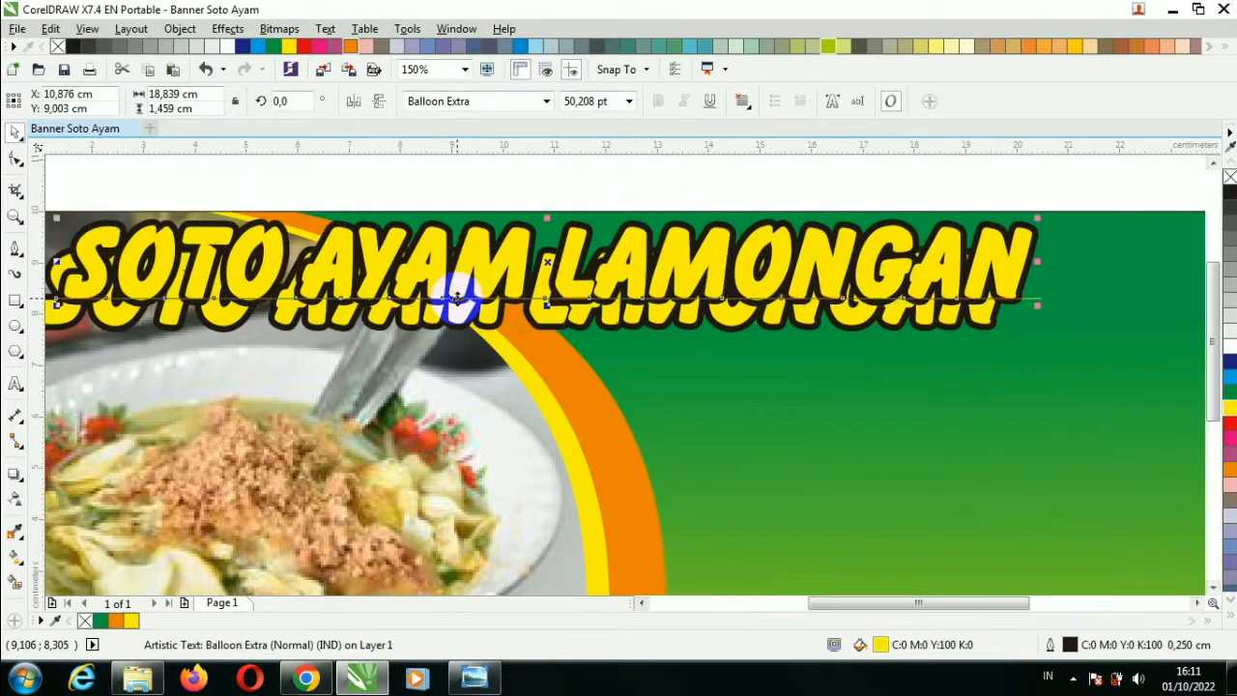
left_click(1225, 188)
left_click_drag(971, 256, 935, 289)
key("ctrl+Page_Down")
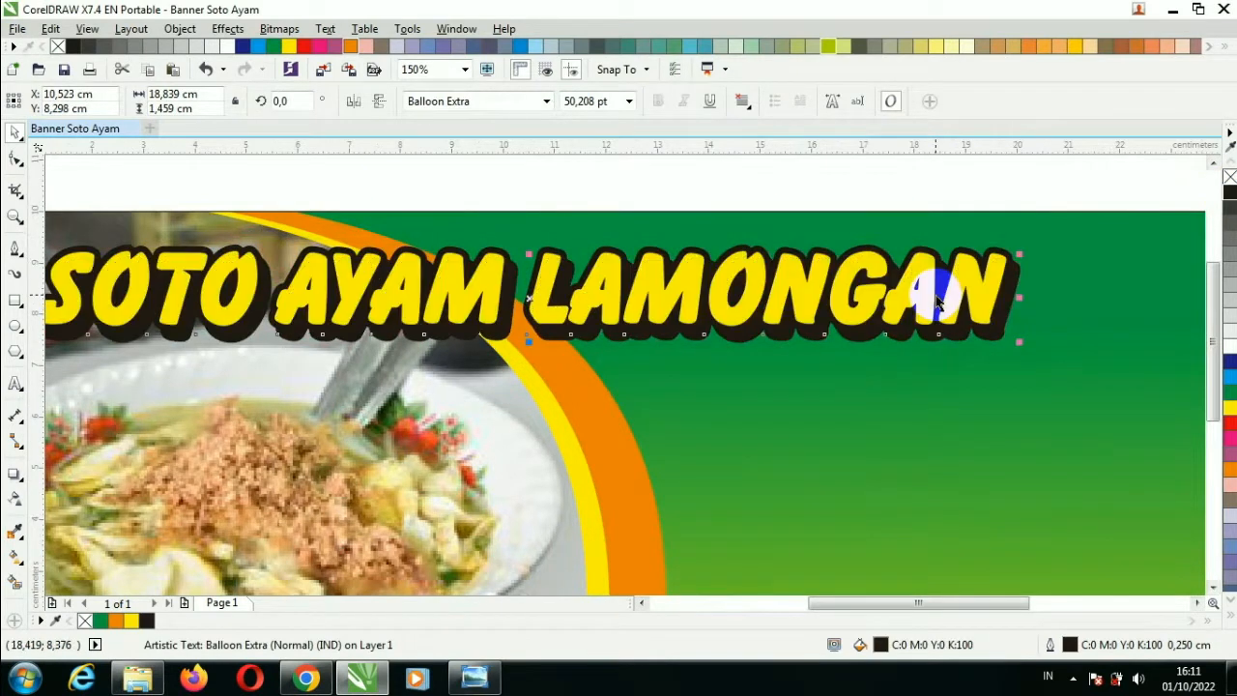
Drag the chicken logo image from the materials folder into the banner.
left_click(803, 187)
scroll(797, 198, "down", 2)
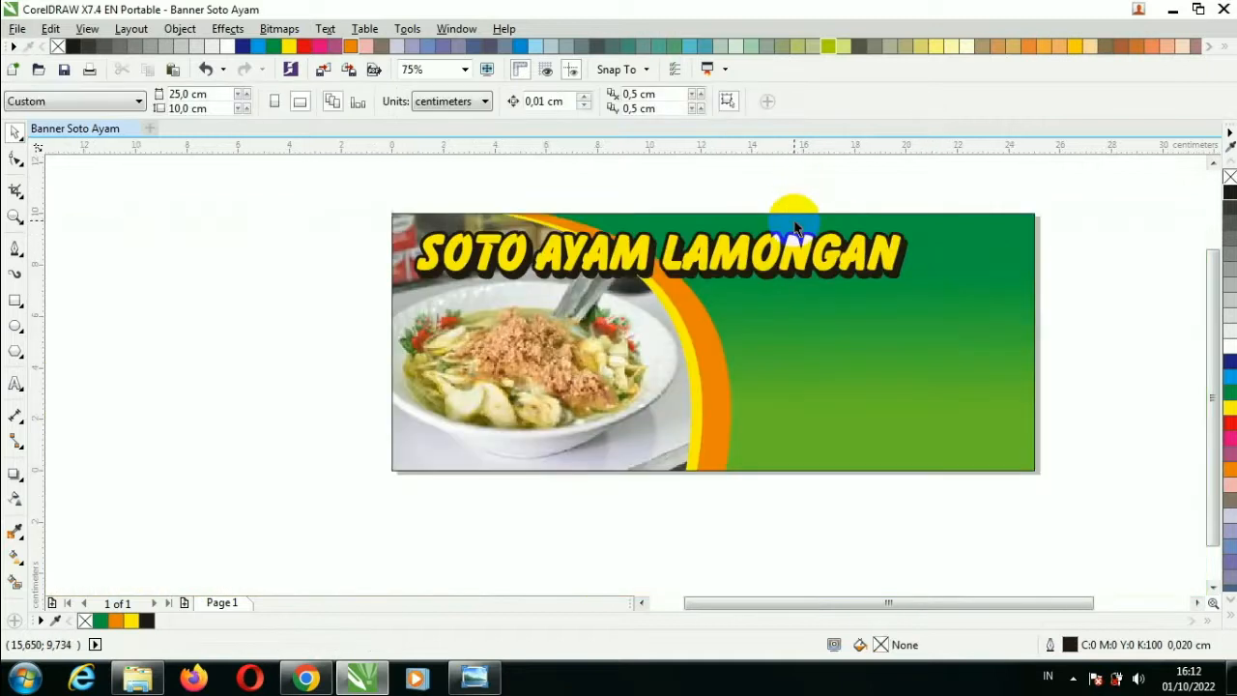
left_click(137, 679)
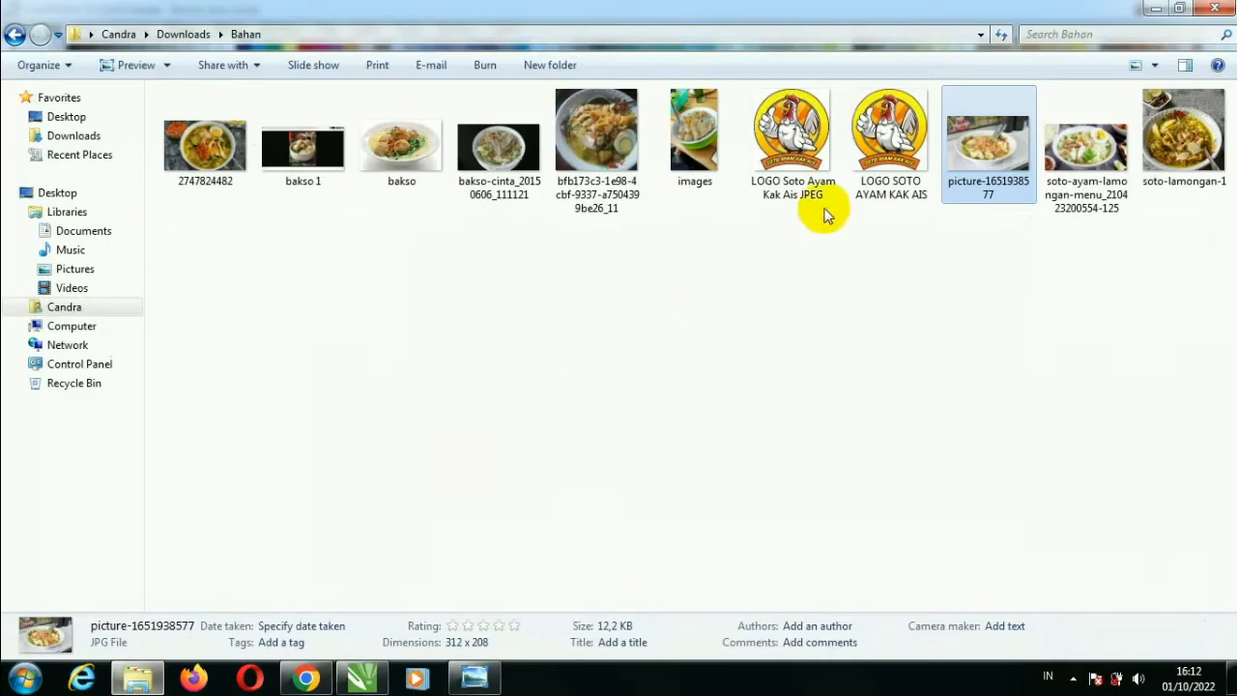
left_click_drag(889, 169, 509, 428)
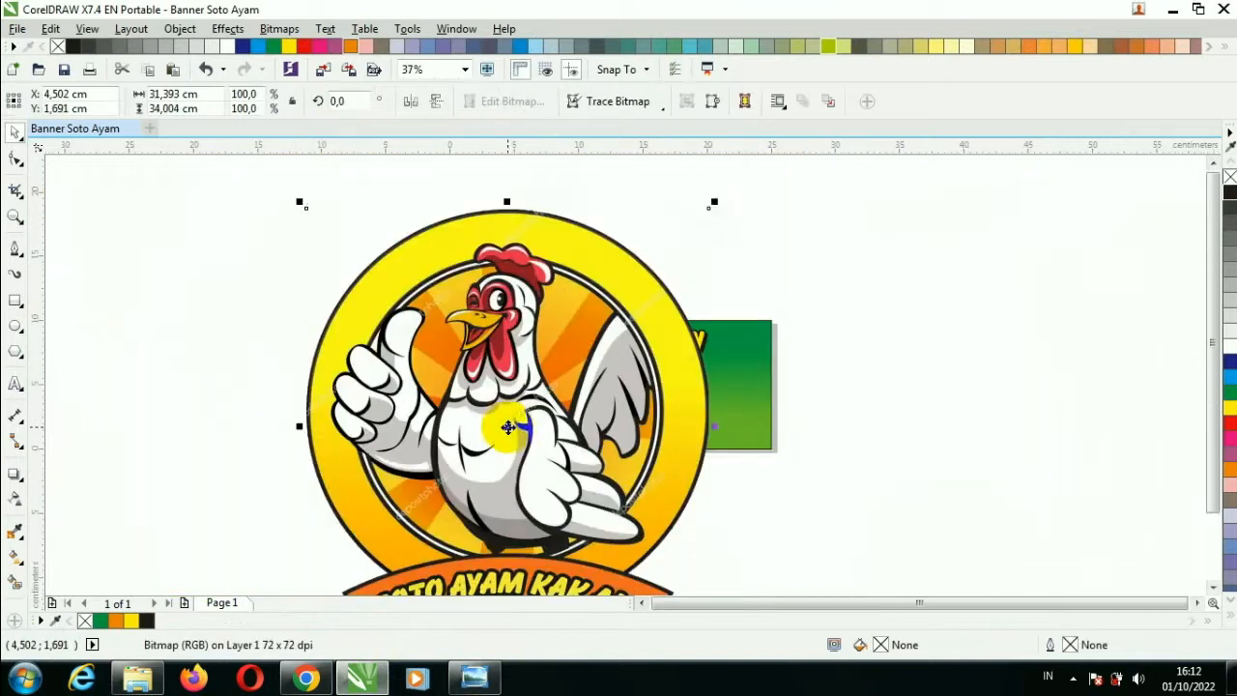
Shrink the chicken logo to about a quarter of its size and place it on the banner.
left_click_drag(714, 202, 738, 358)
scroll(741, 362, "up", 2)
left_click_drag(822, 525, 783, 486)
left_click_drag(745, 428, 749, 448)
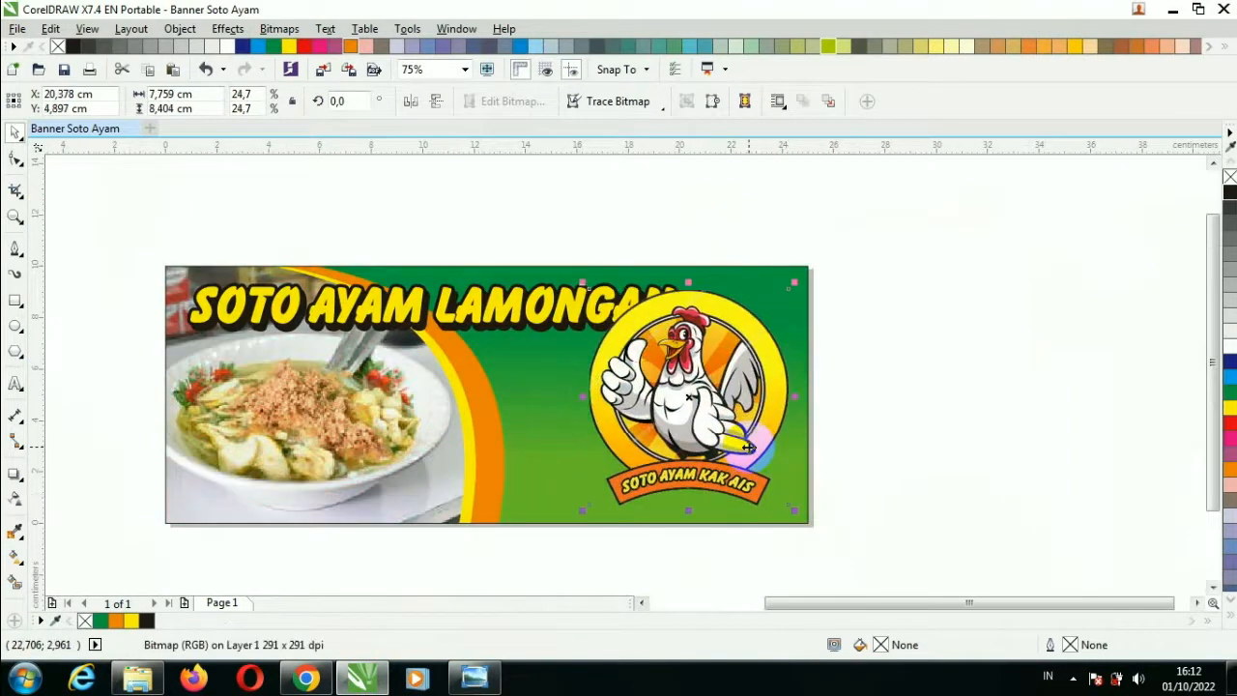
left_click(883, 400)
Bring the SOTO AYAM LAMONGAN title in front of the logo and scale it to about 92 percent.
left_click_drag(130, 243, 752, 375)
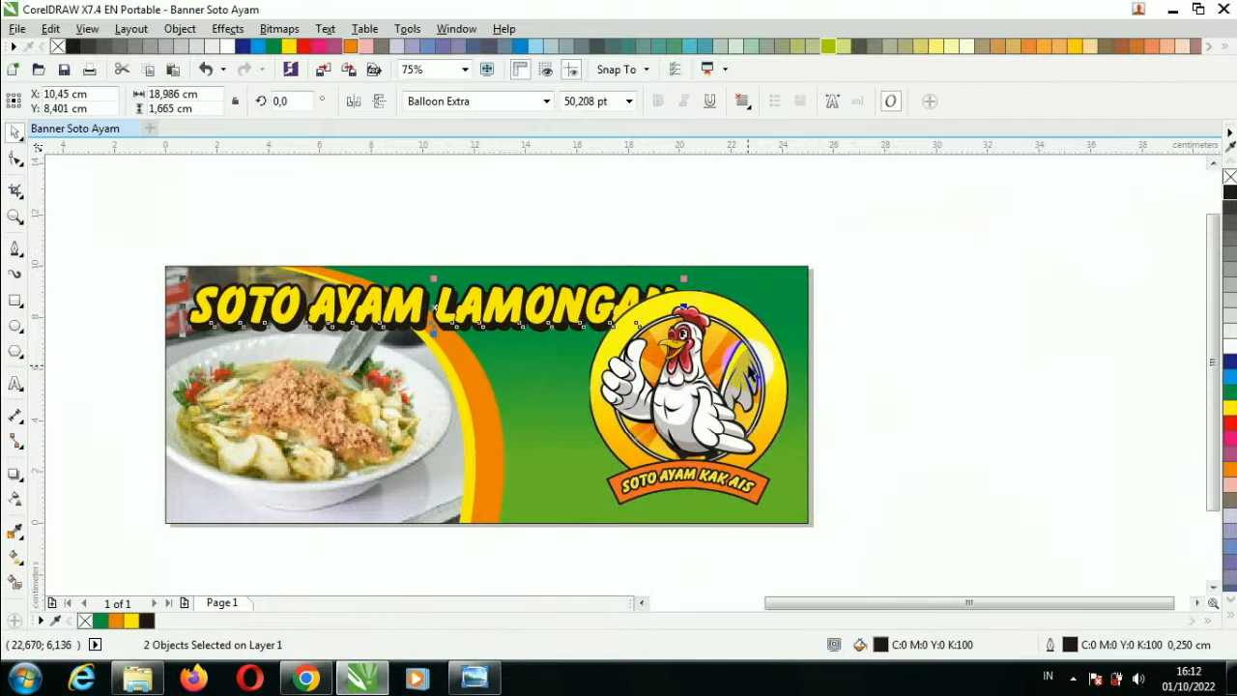
key("shift+Page_Up")
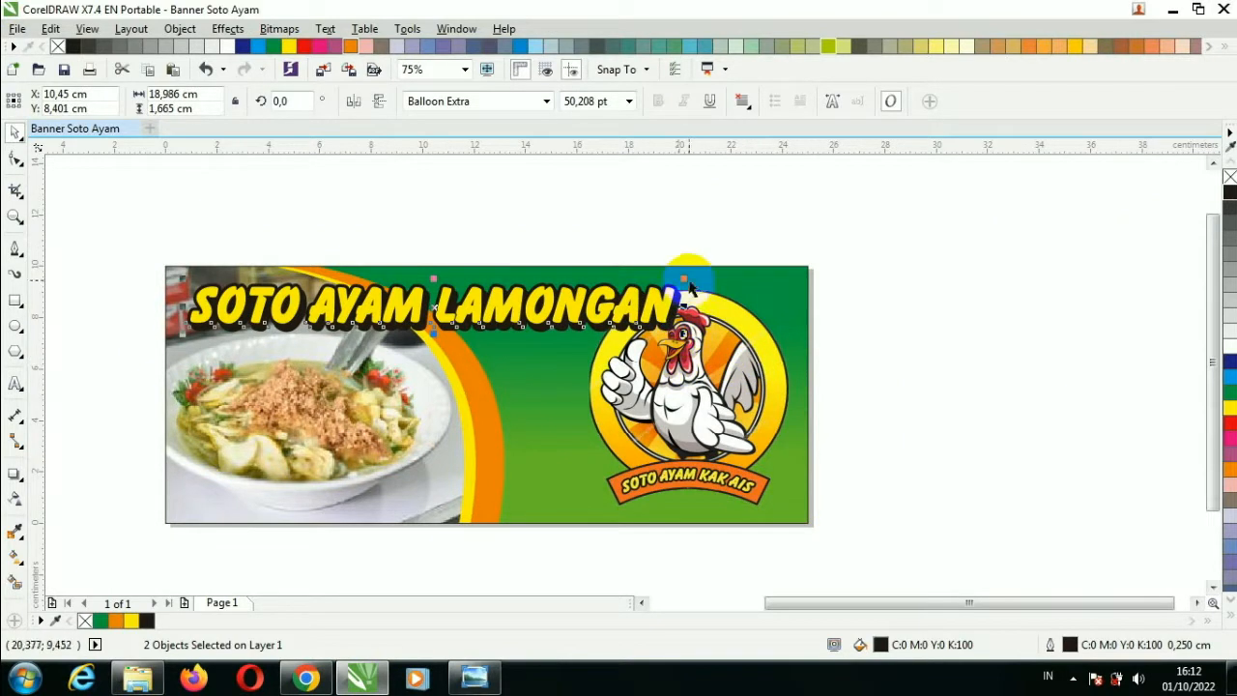
left_click_drag(688, 282, 633, 287)
scroll(451, 296, "up", 2)
left_click_drag(464, 293, 458, 296)
scroll(457, 301, "down", 2)
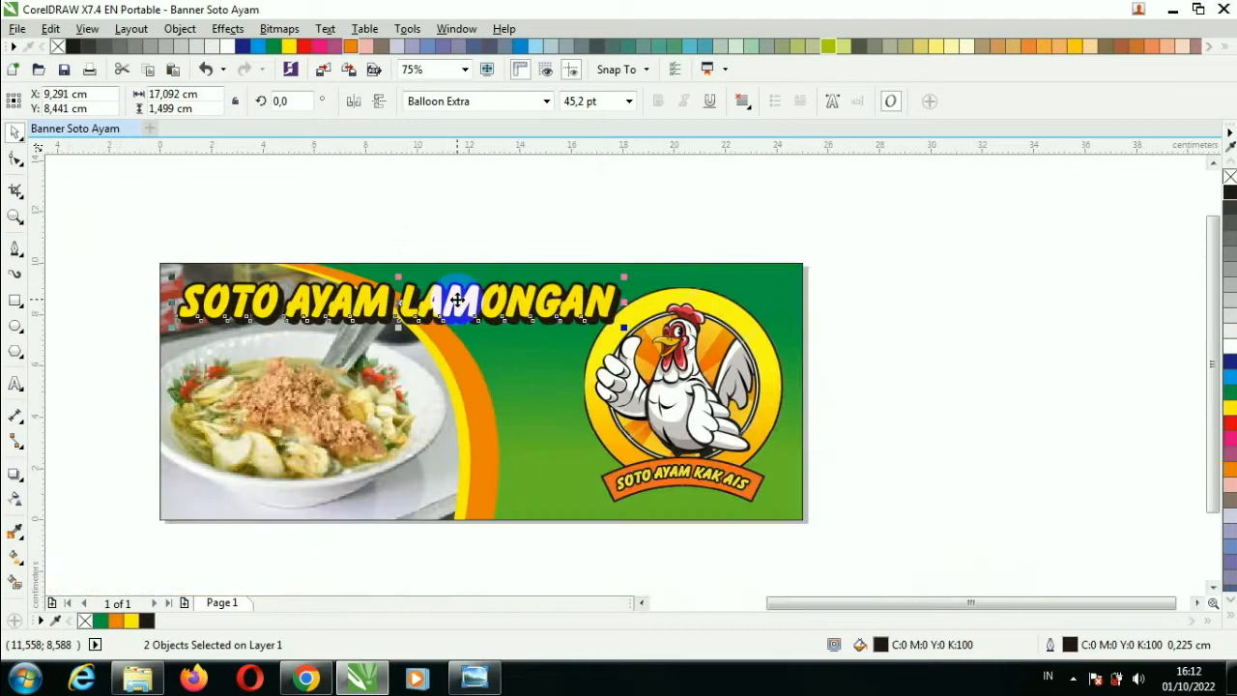
left_click(488, 235)
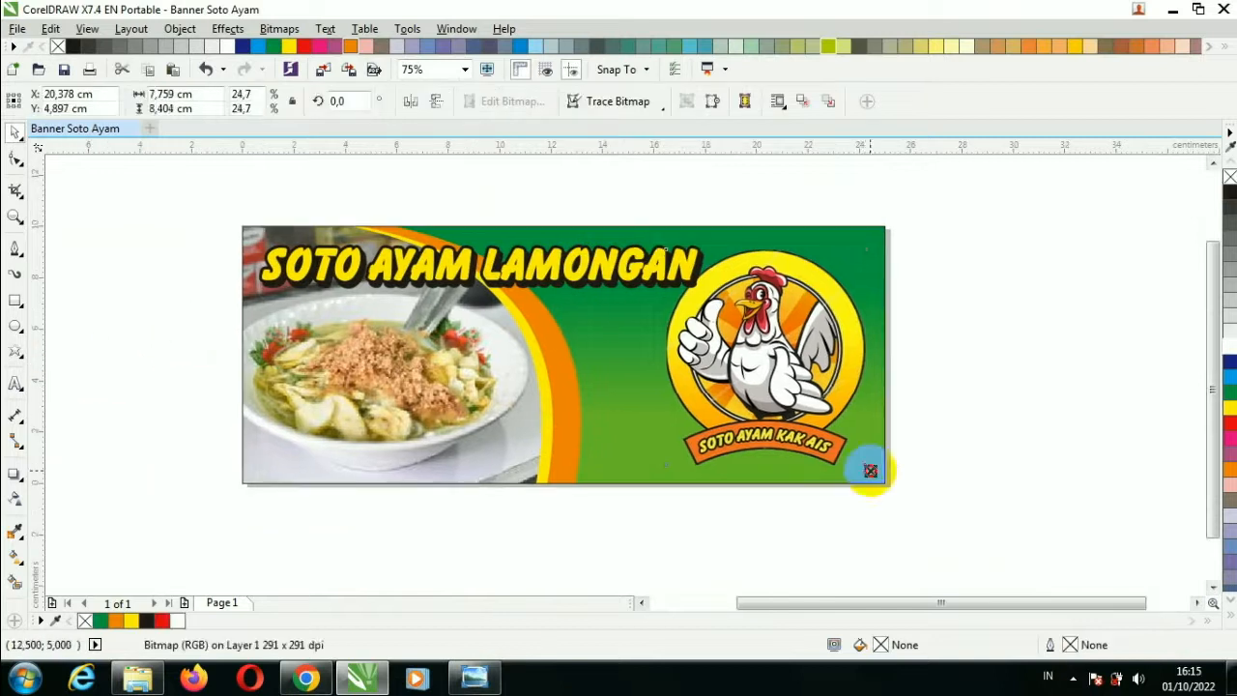
Shrink the chicken logo to about 6.96 × 7.54 cm and nudge it right and up.
left_click_drag(866, 470, 860, 460)
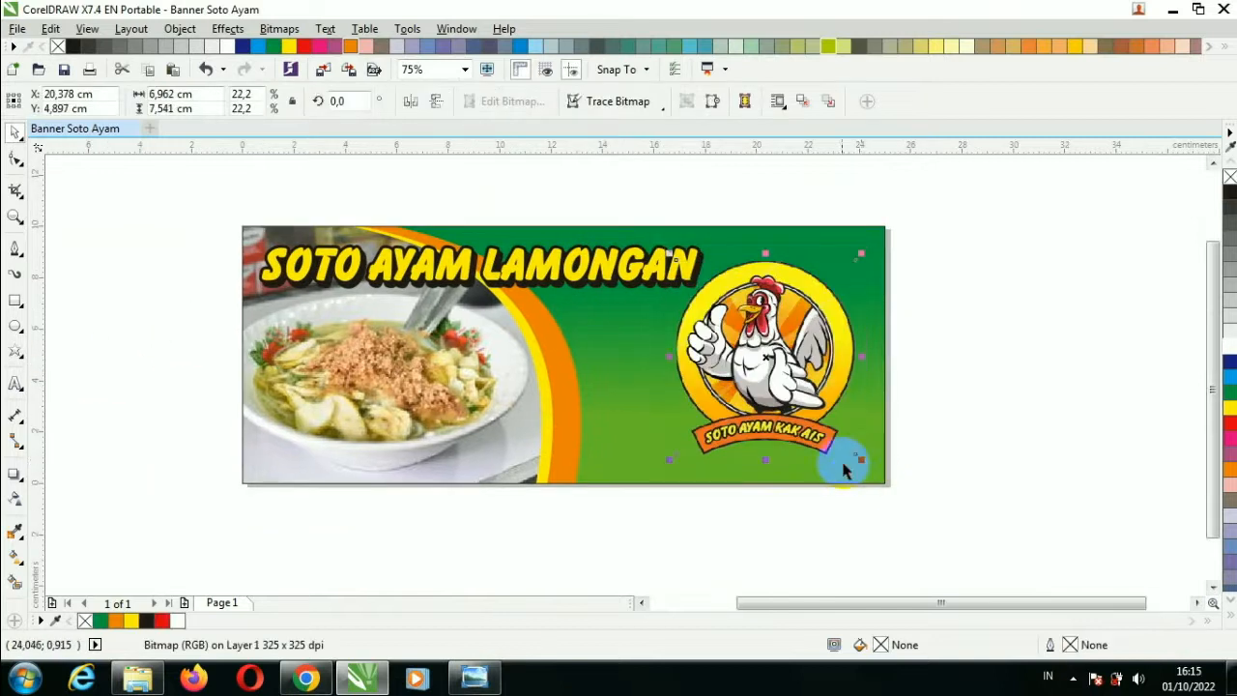
left_click(854, 494)
left_click_drag(758, 395, 776, 382)
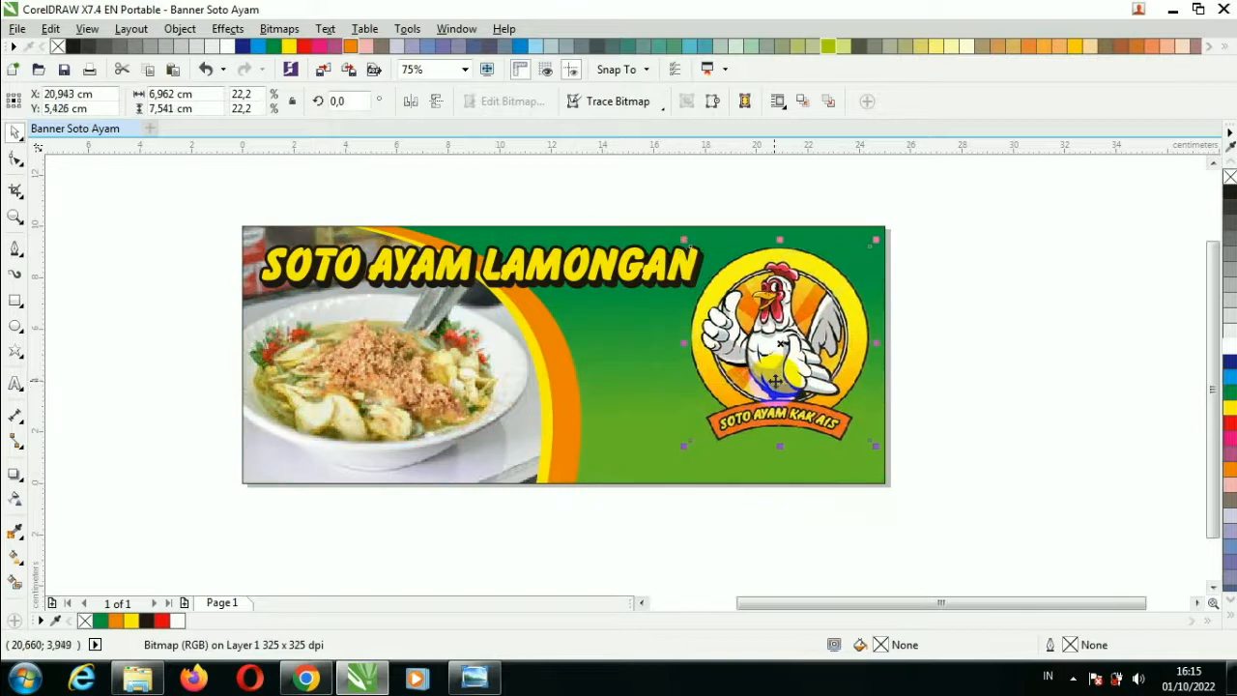
left_click(980, 445)
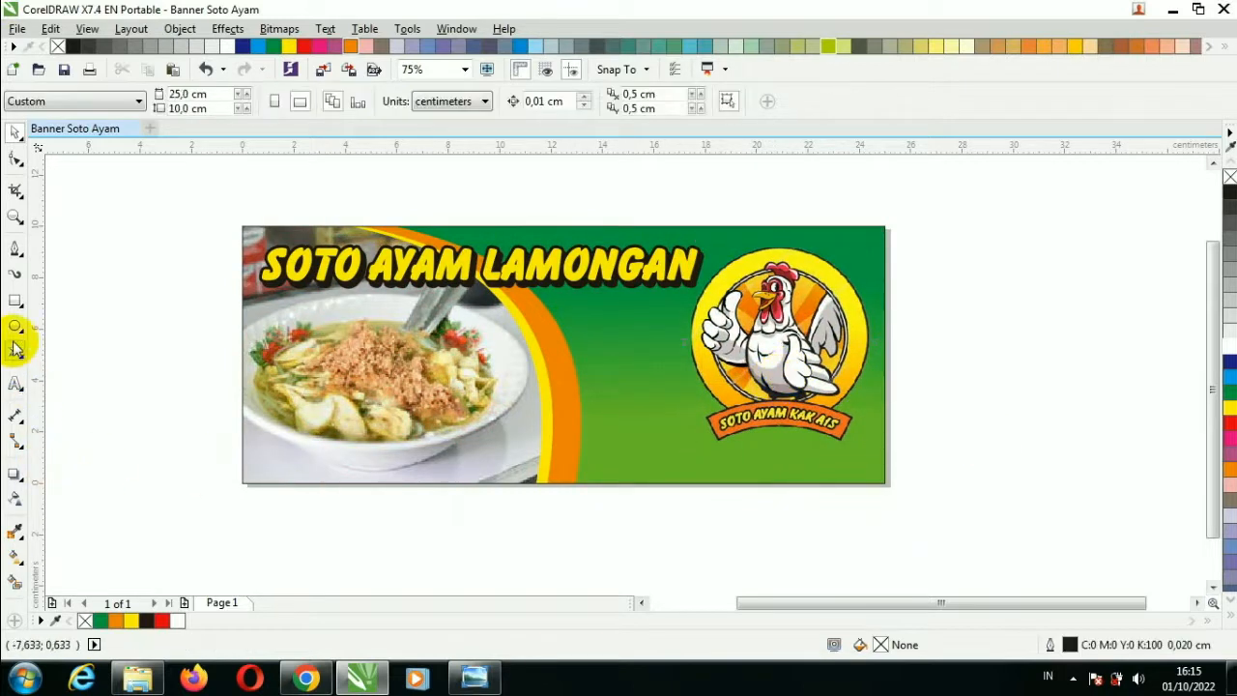
left_click(15, 301)
Draw a 25 cm rectangle along the banner's bottom, fill it green, remove its outline, and make it taller.
left_click_drag(242, 456, 886, 483)
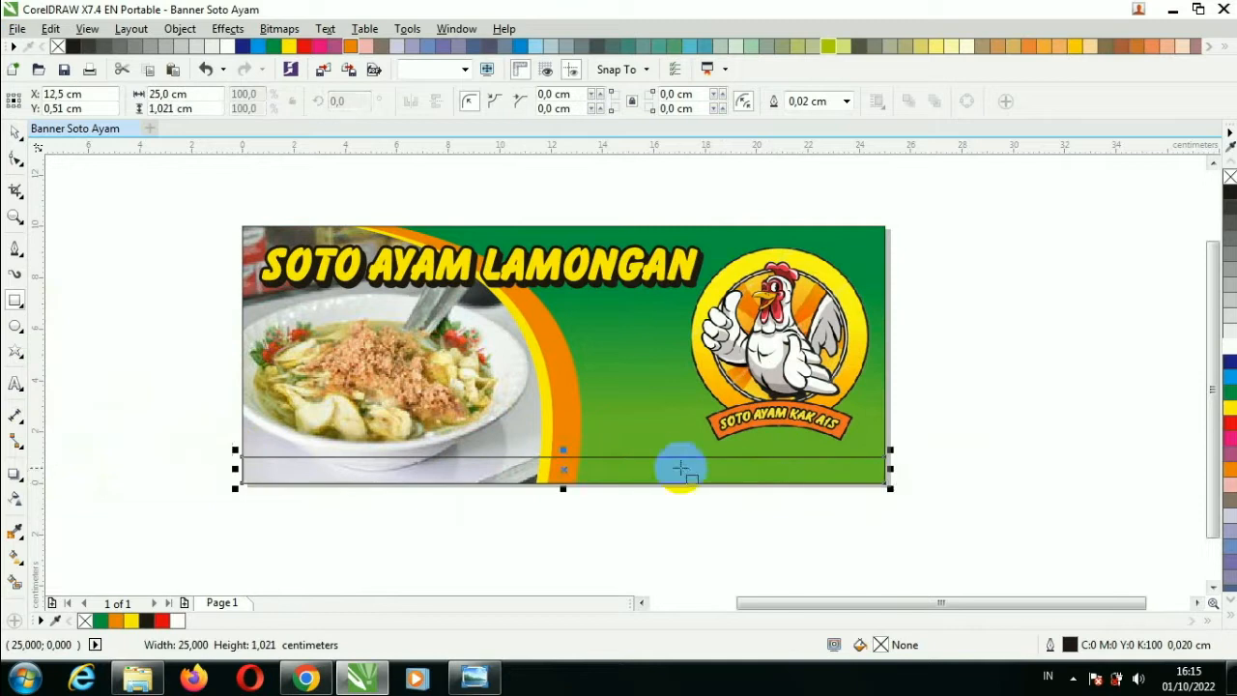
left_click_drag(560, 450, 561, 447)
left_click(15, 131)
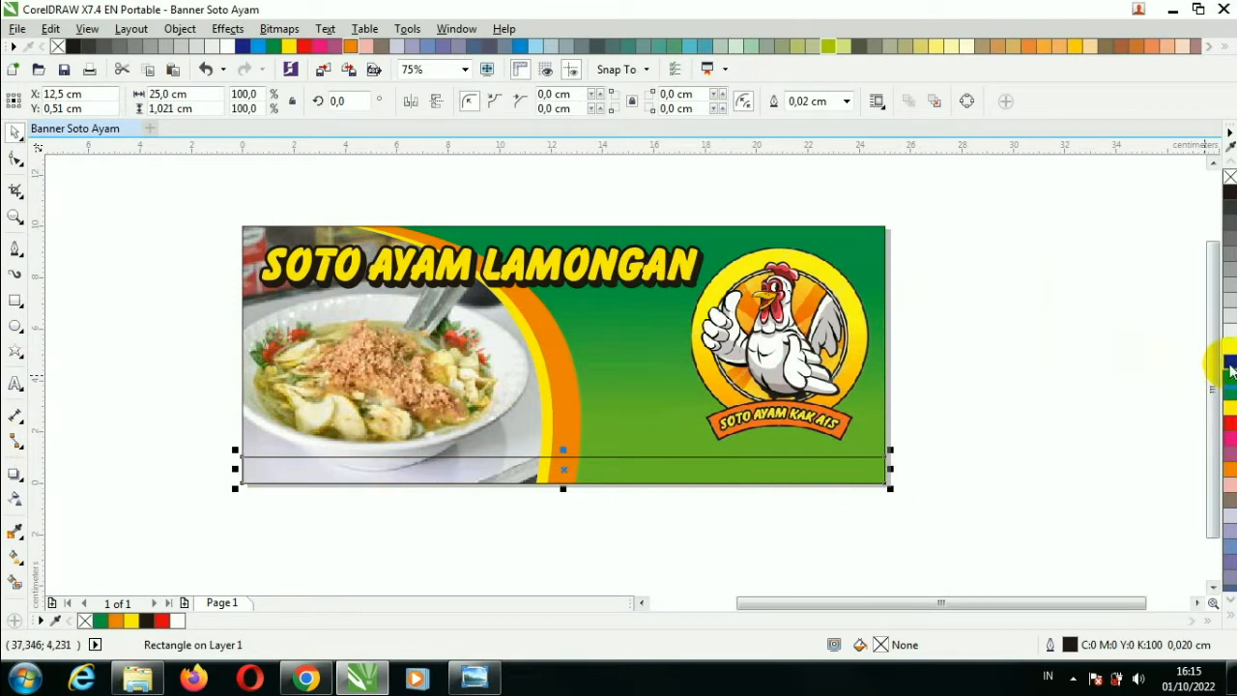
left_click(1227, 362)
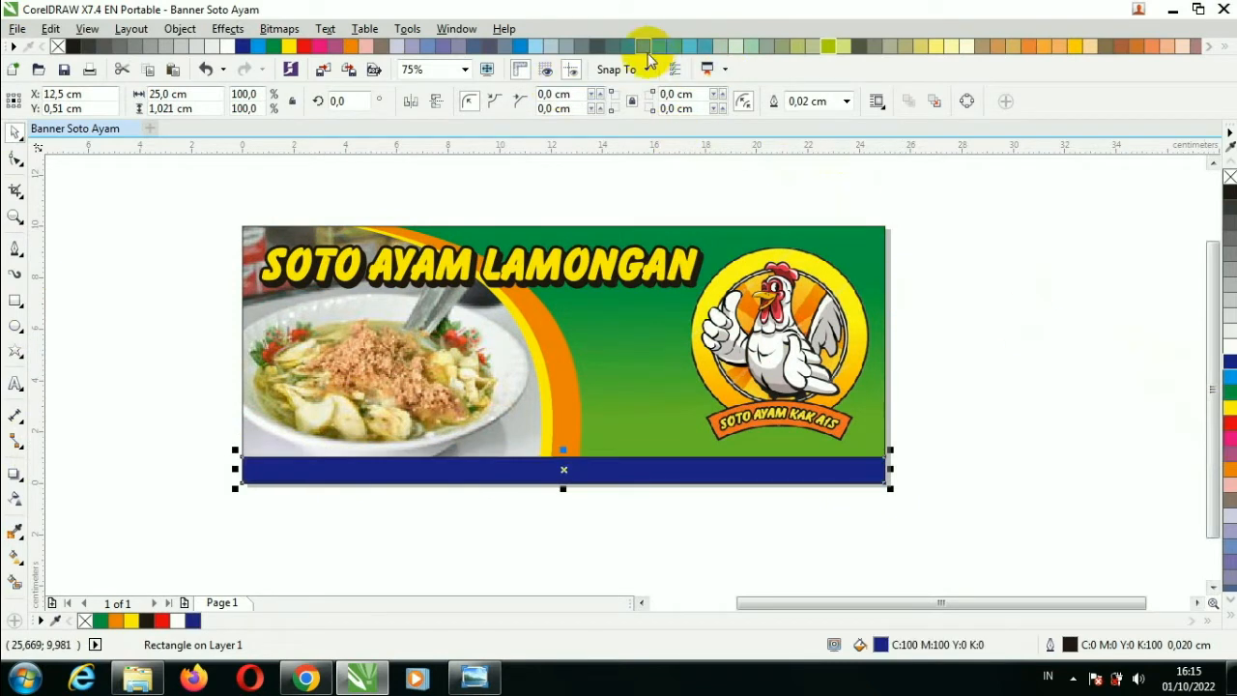
left_click(674, 49)
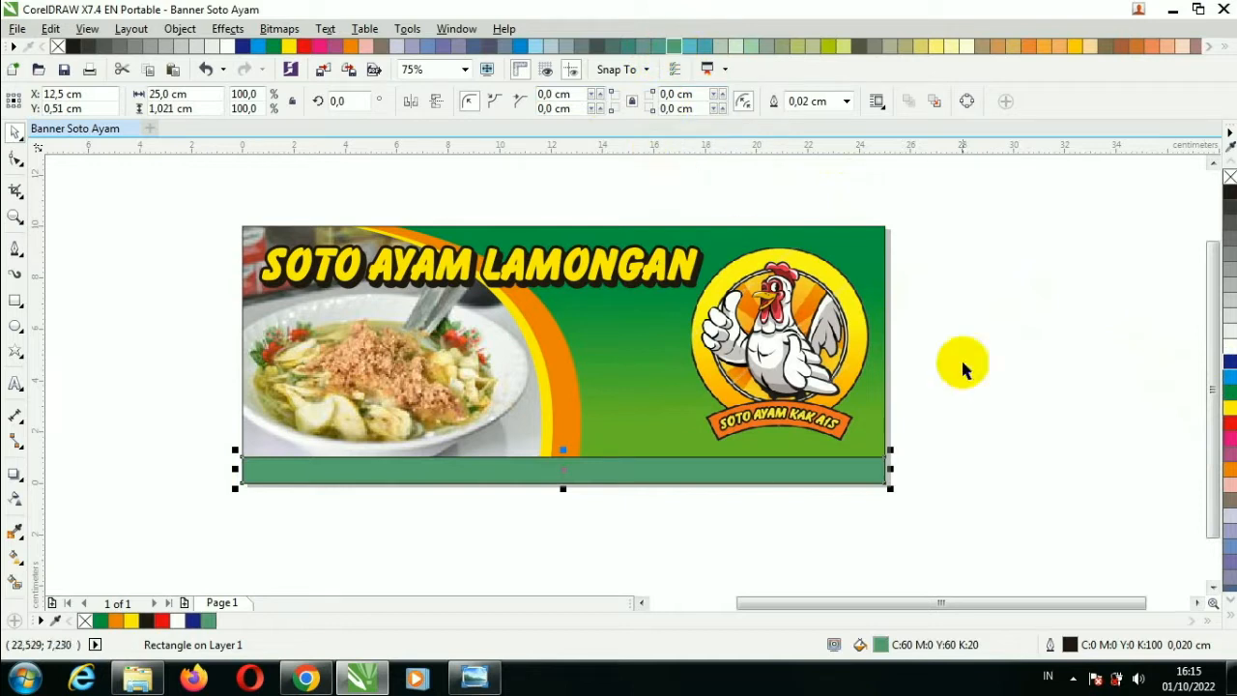
left_click(1229, 392)
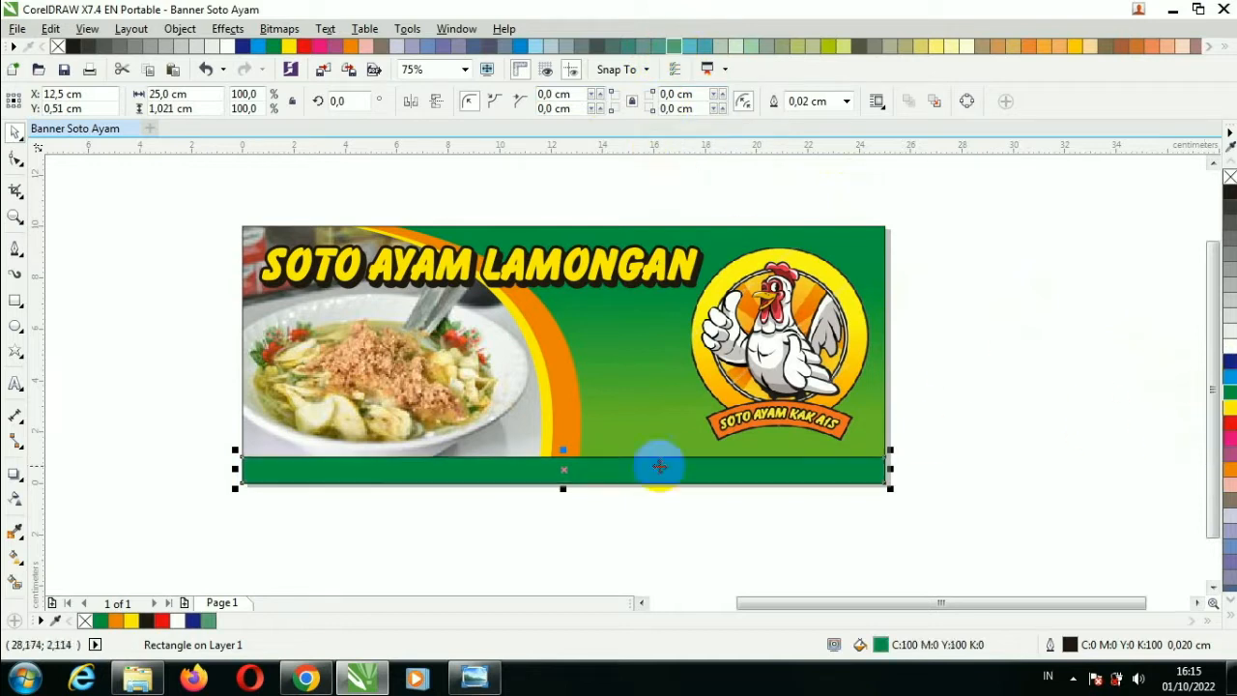
left_click(846, 106)
left_click(833, 116)
scroll(563, 446, "up", 2)
left_click_drag(562, 460, 566, 438)
scroll(566, 438, "down", 2)
left_click(797, 495)
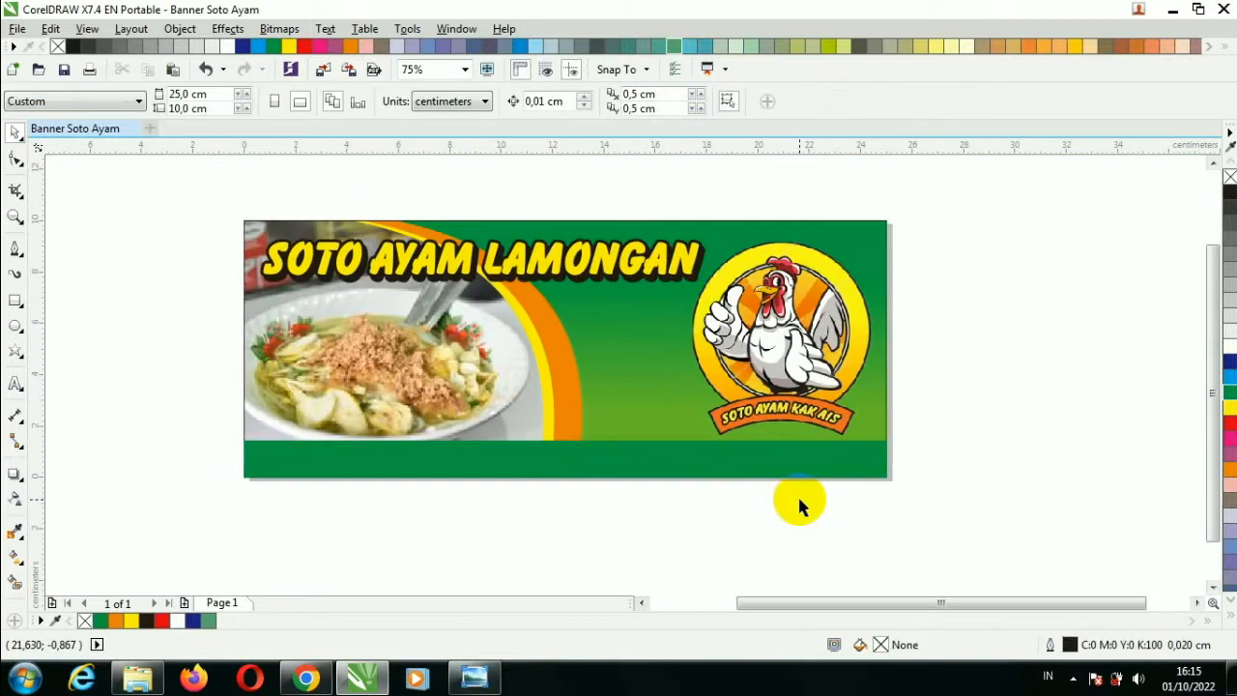
Duplicate the green strip, fill the copy yellow, and squash it into a thin line.
left_click(610, 467)
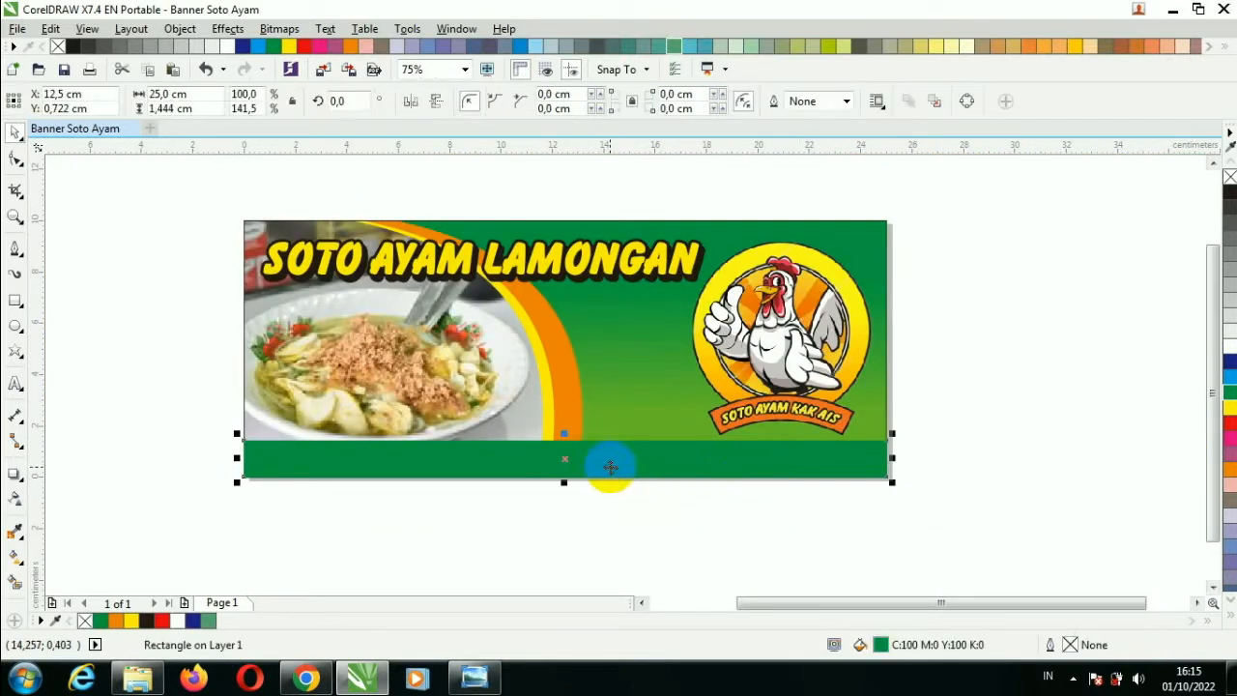
key("ctrl+d")
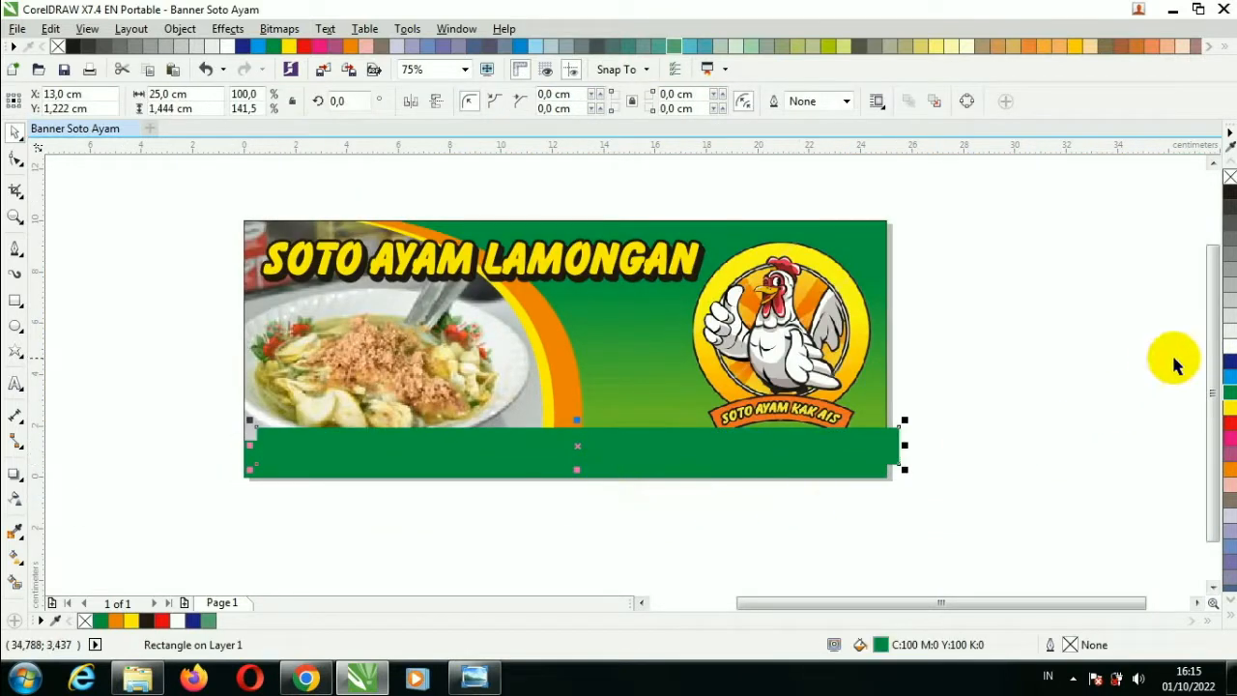
left_click(1229, 407)
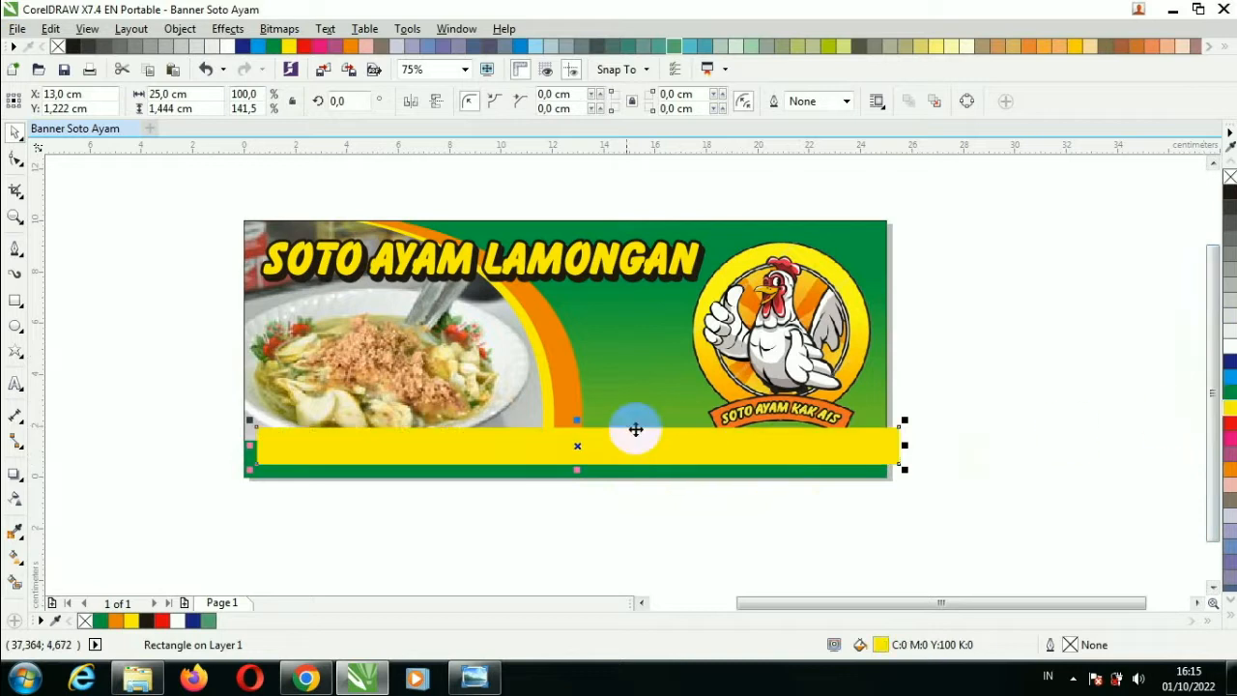
left_click_drag(577, 422, 578, 458)
scroll(574, 451, "up", 2)
Make the yellow line 0.15 cm thick and move it to the green strip's top edge.
left_click(582, 491)
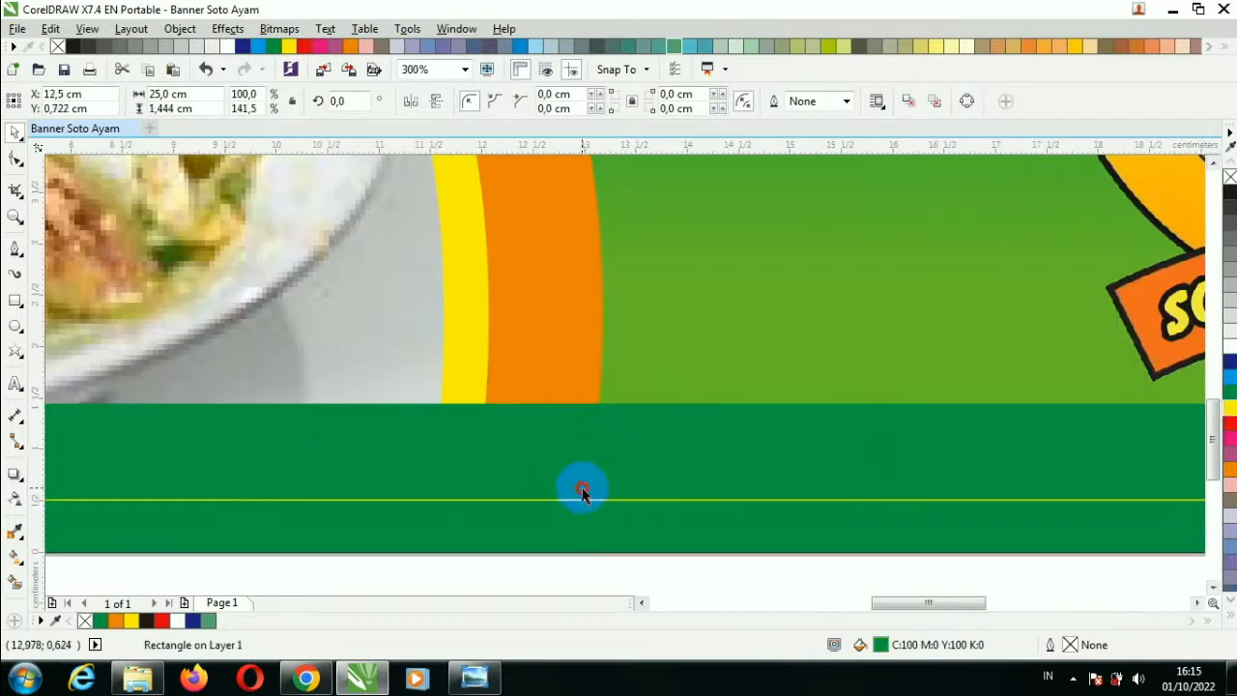
left_click(585, 500)
left_click_drag(585, 499, 586, 486)
scroll(585, 483, "down", 2)
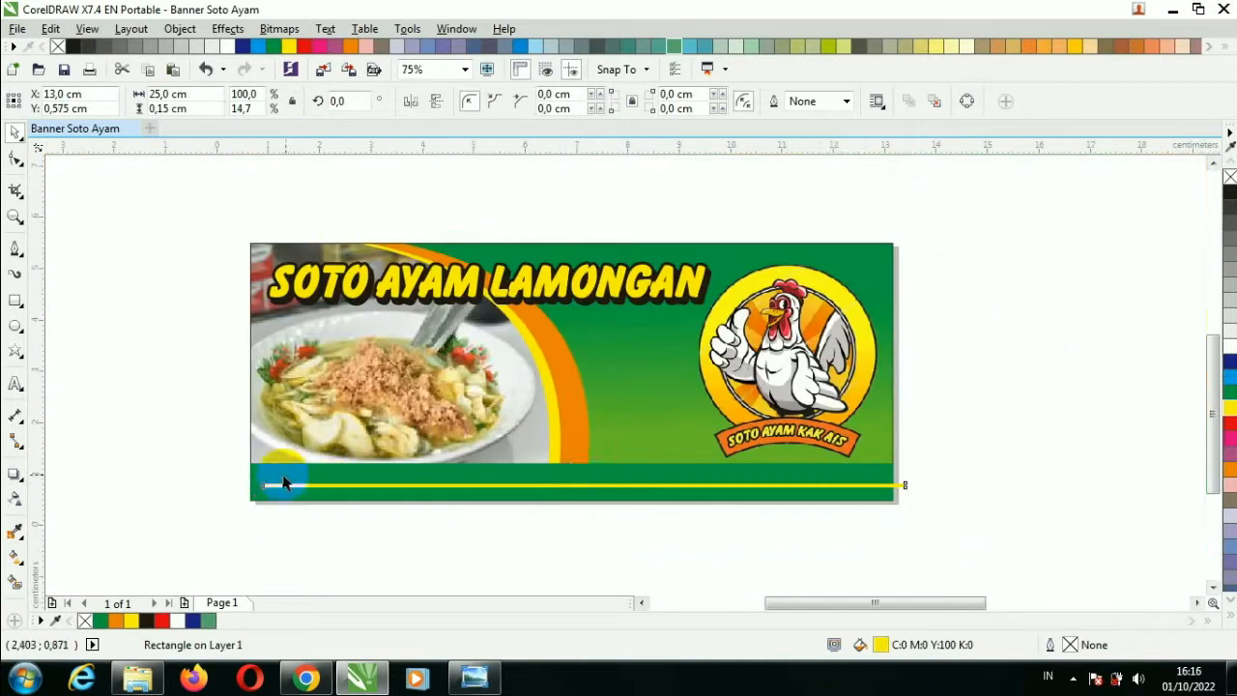
scroll(283, 483, "up", 1)
left_click_drag(264, 496, 224, 459)
scroll(232, 464, "up", 2)
scroll(371, 433, "down", 3)
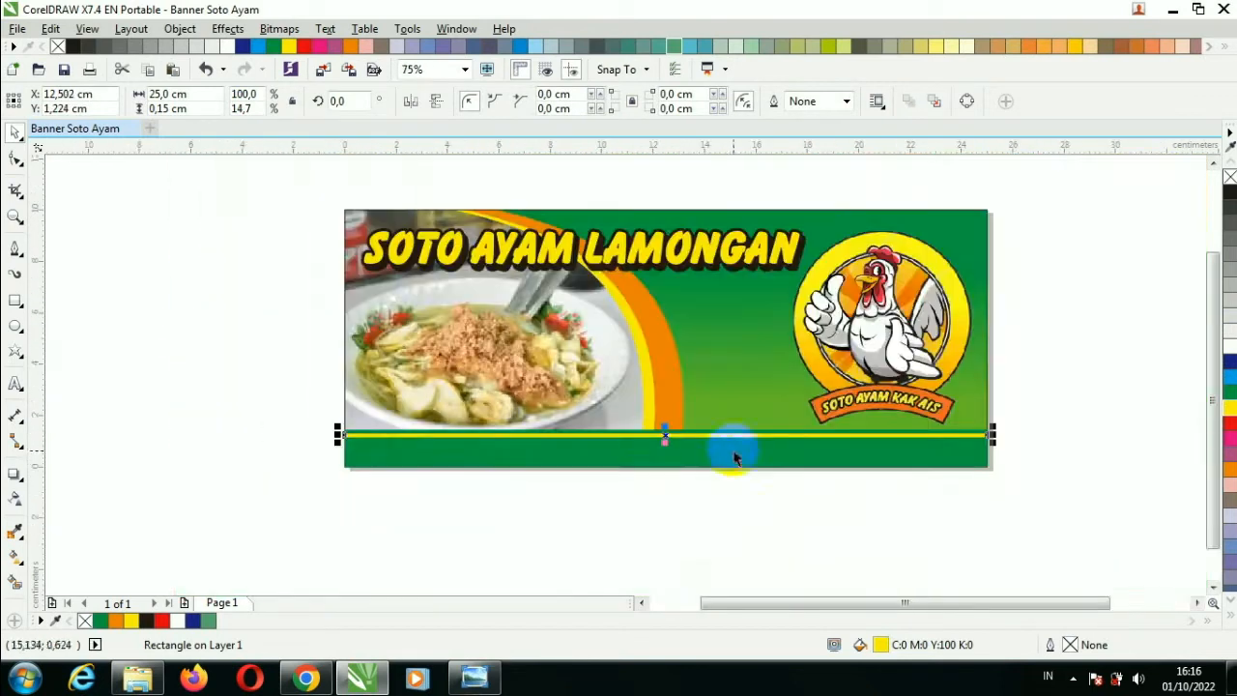
left_click(711, 511)
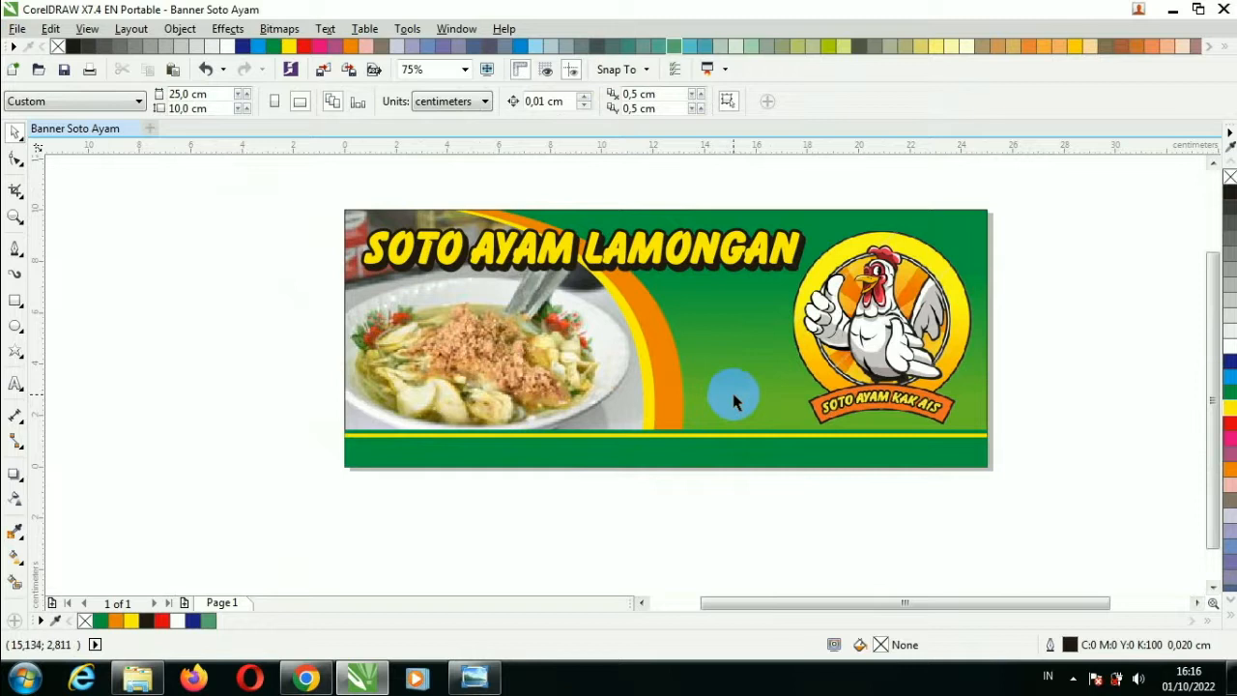
scroll(796, 361, "up", 2)
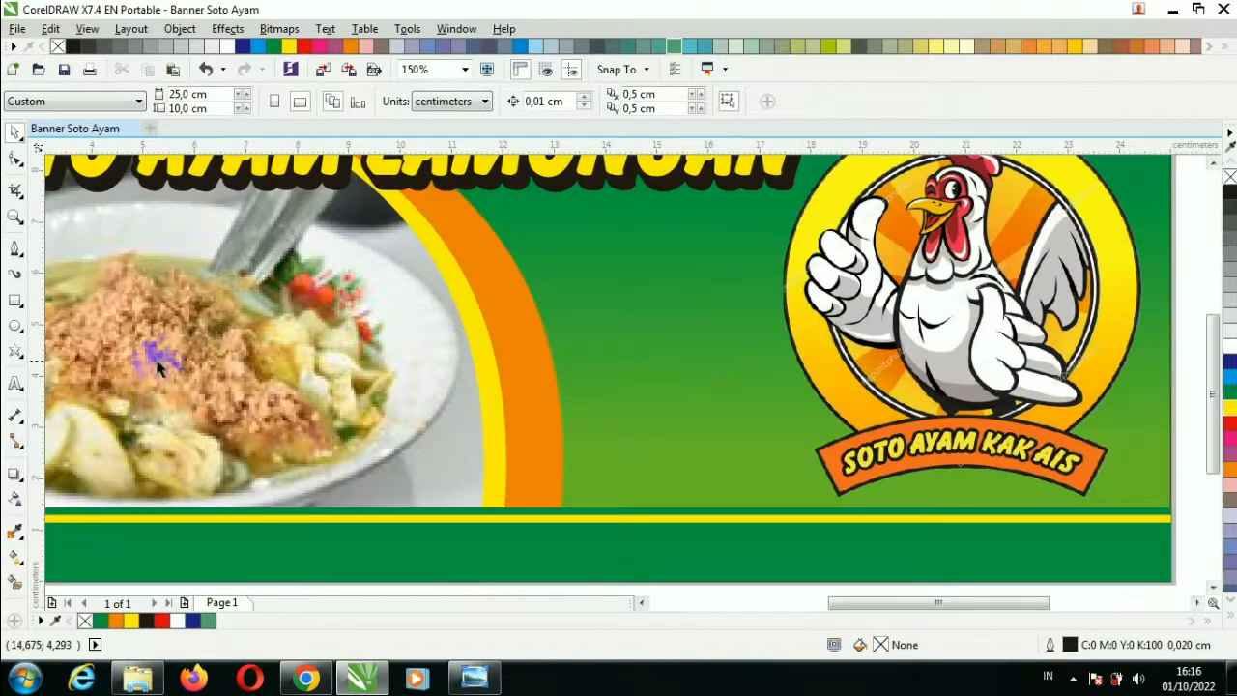
scroll(381, 492, "down", 2)
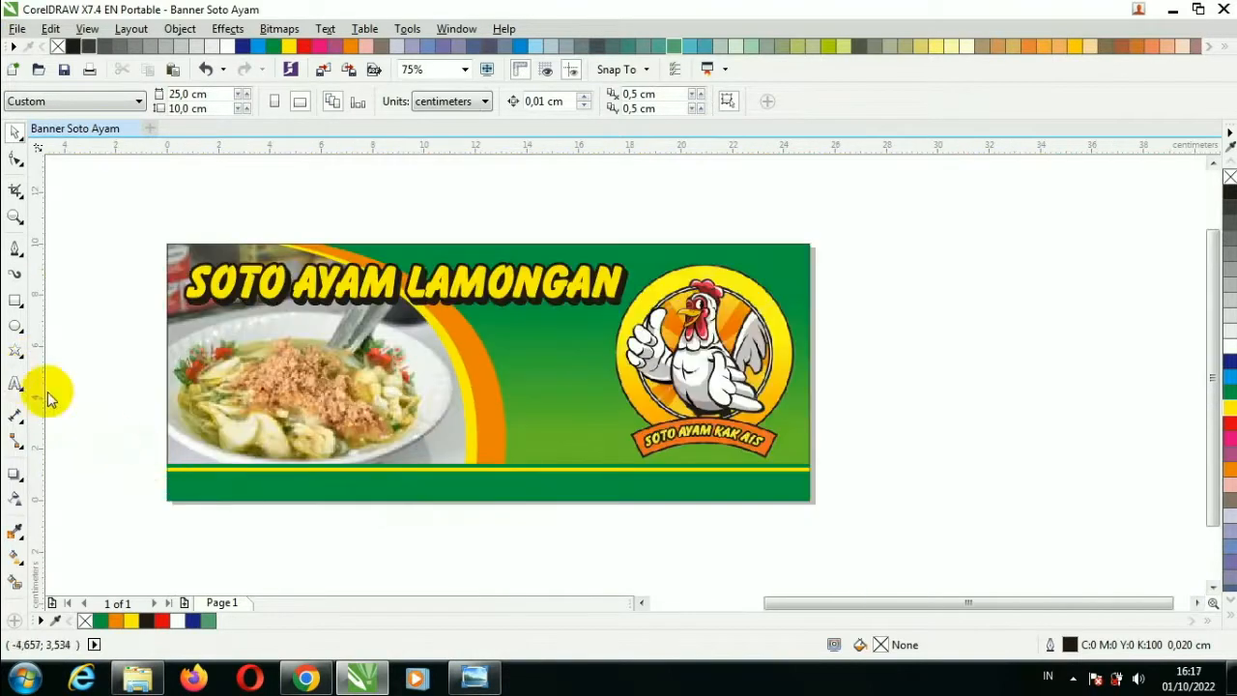
left_click(16, 384)
left_click(207, 484)
scroll(207, 483, "up", 2)
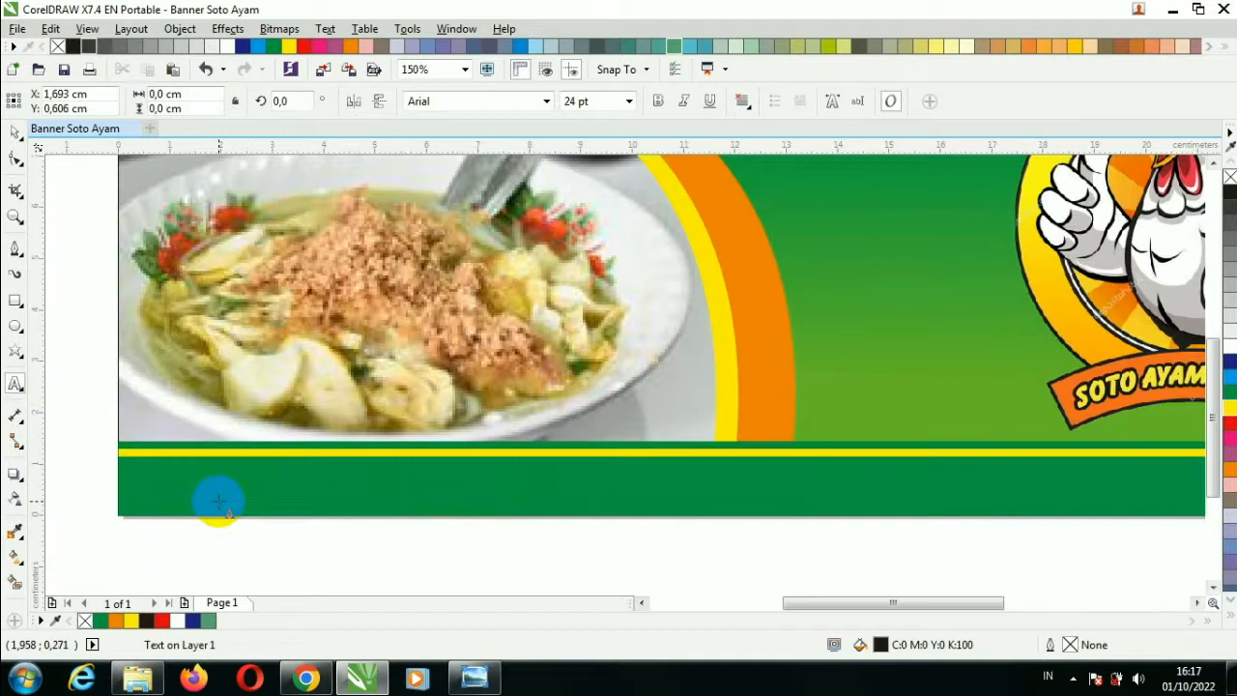
type("Jaa")
key("BackSpace")
key("BackSpace")
key("BackSpace")
key("Escape")
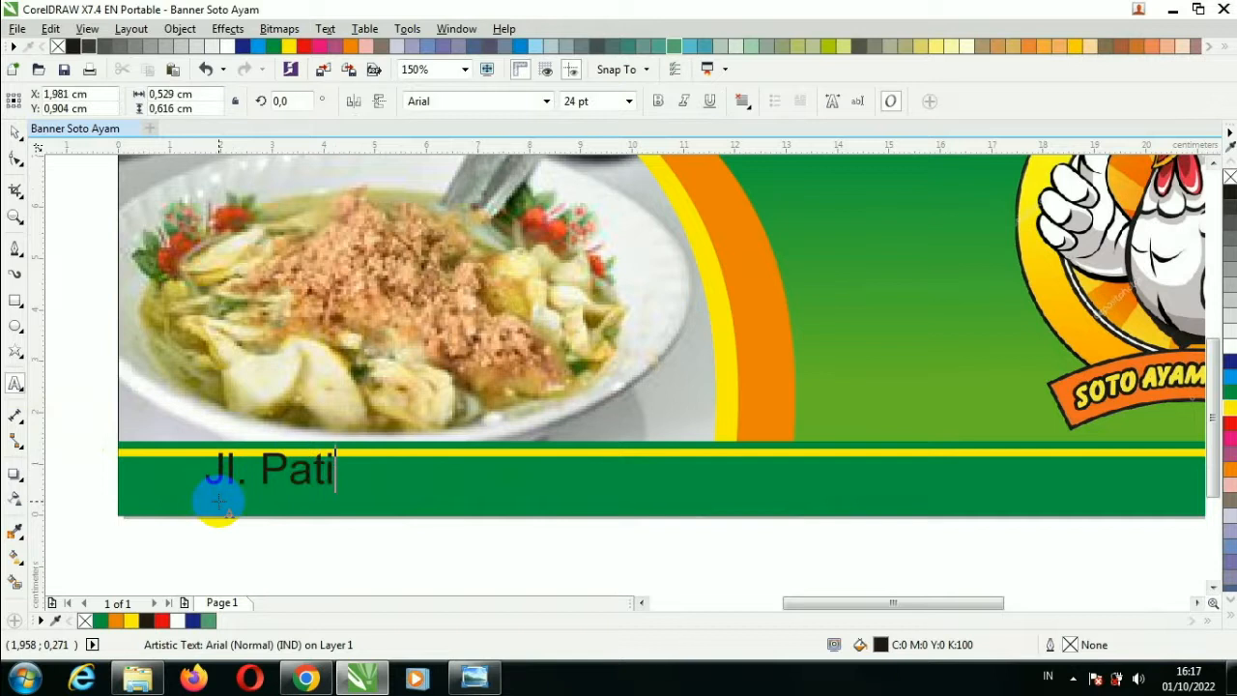
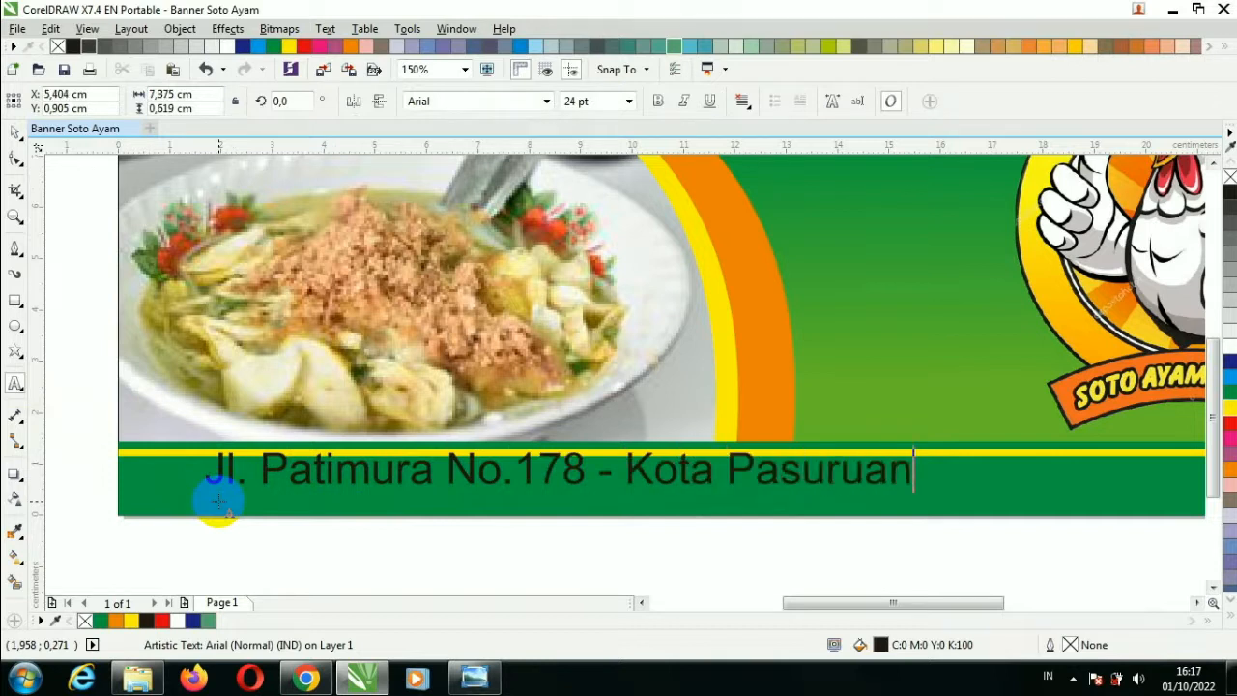
Make the address text bold, italic and white, and shift it left and down.
left_click(14, 131)
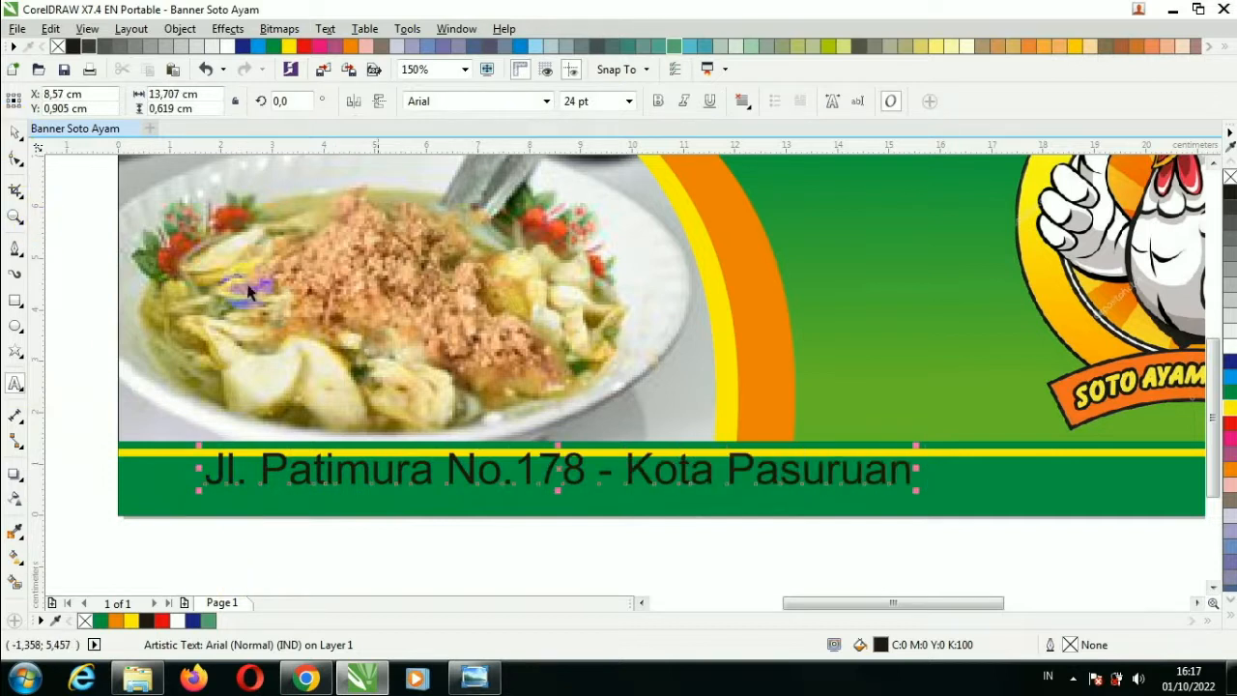
left_click(657, 102)
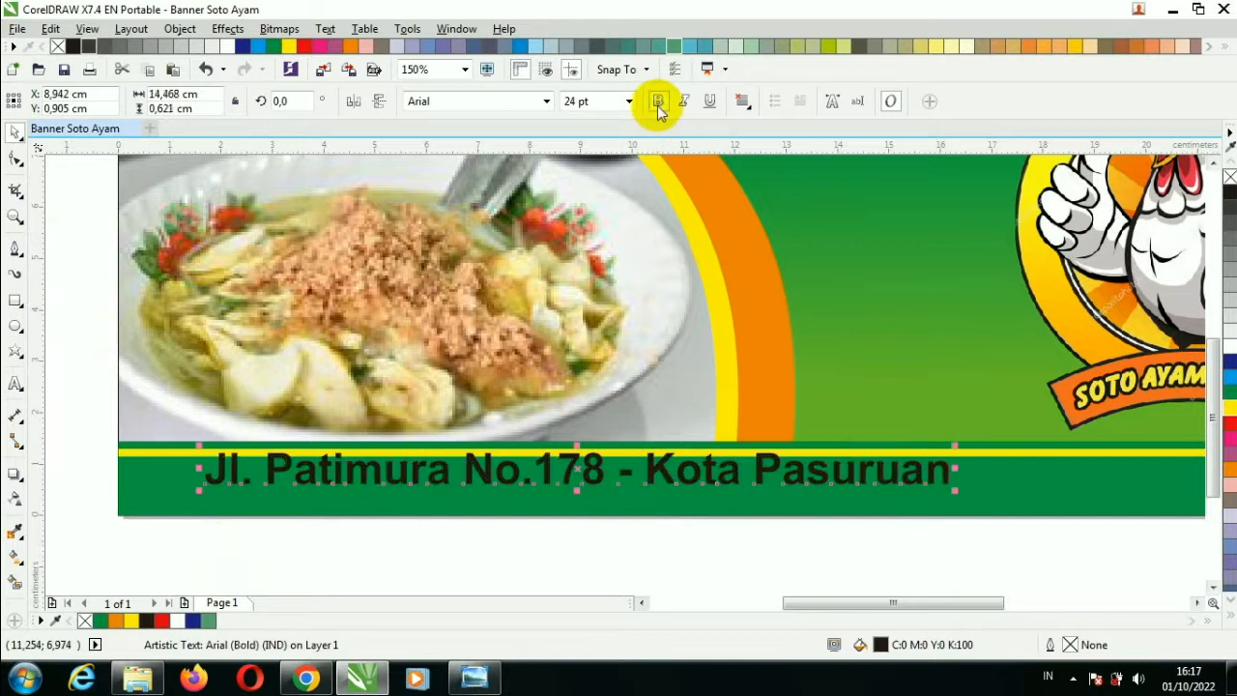
left_click(683, 101)
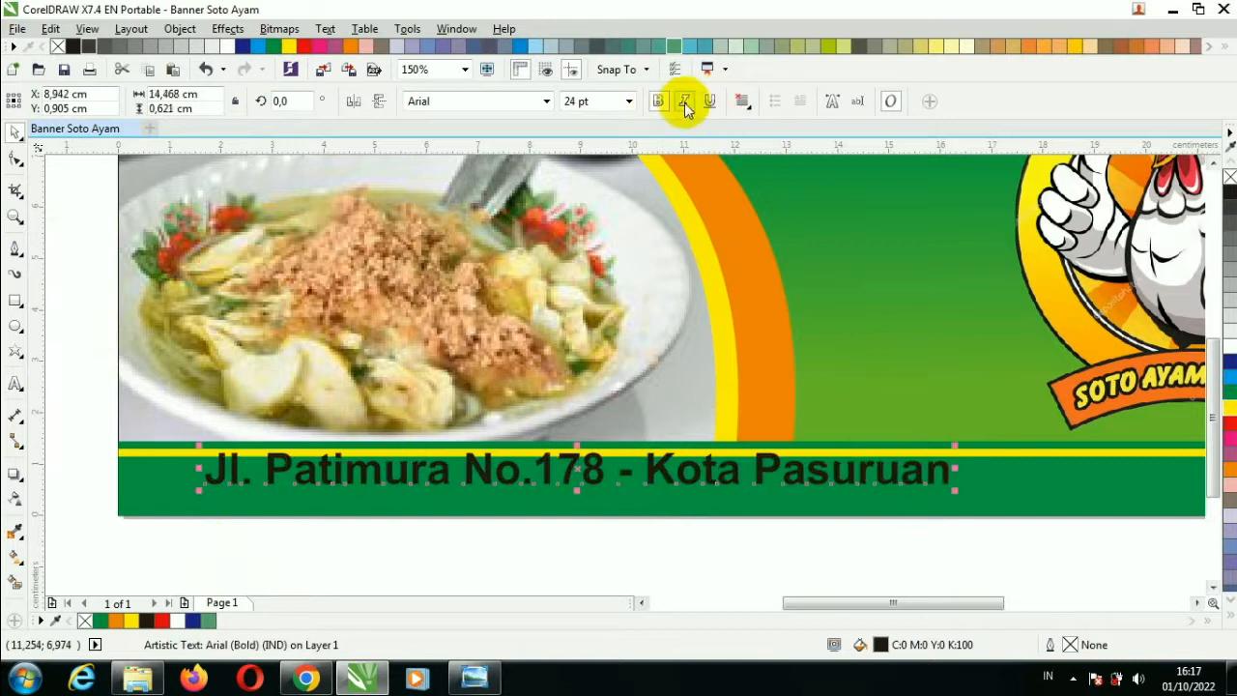
left_click(1230, 346)
left_click_drag(947, 470, 889, 483)
Zoom out to 75% and reselect the address text.
scroll(914, 489, "down", 1)
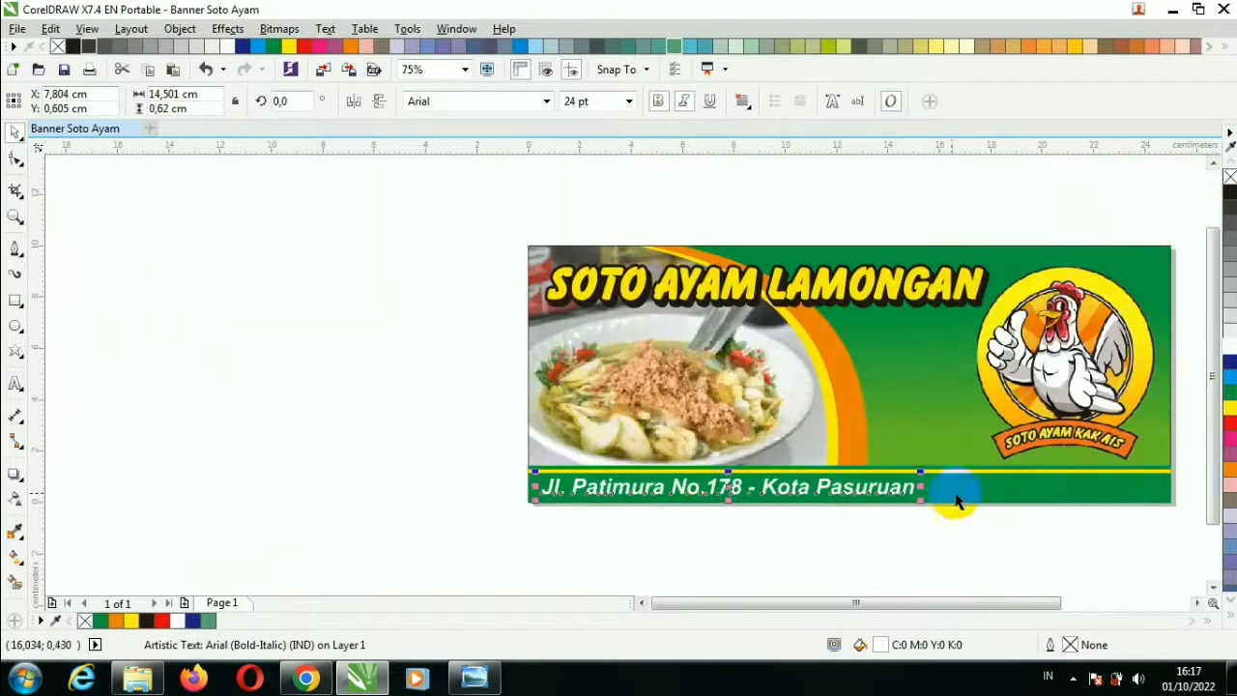
left_click(1195, 603)
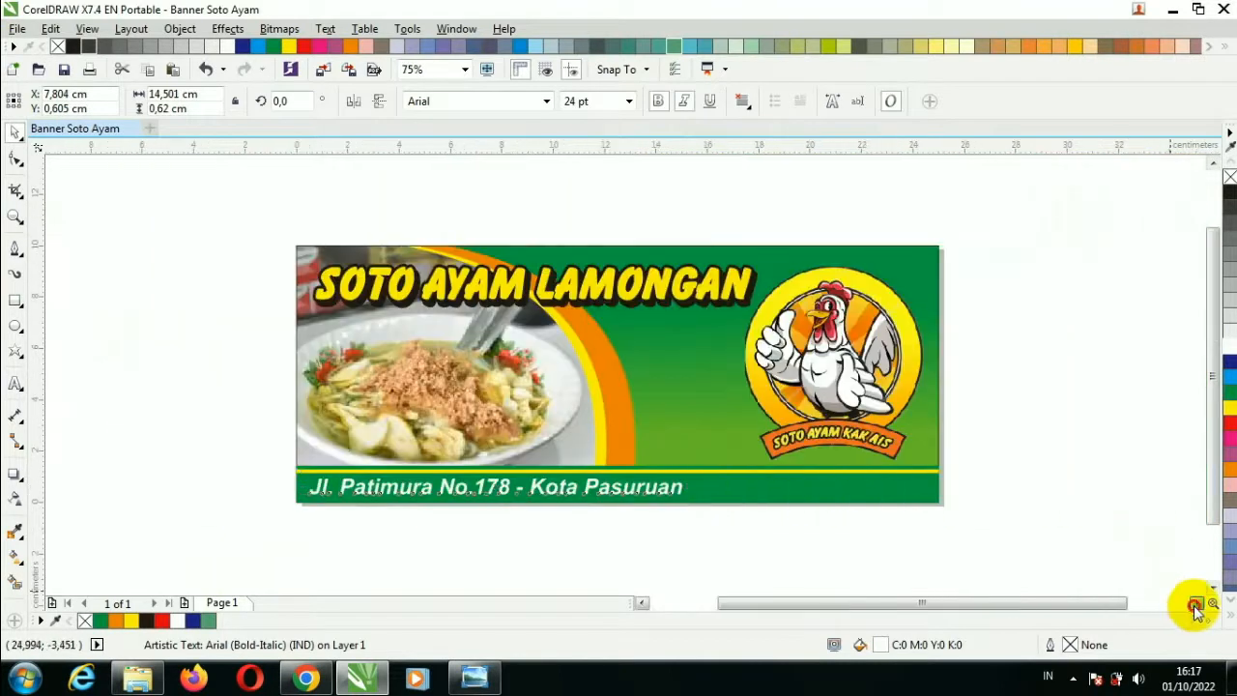
left_click(1046, 533)
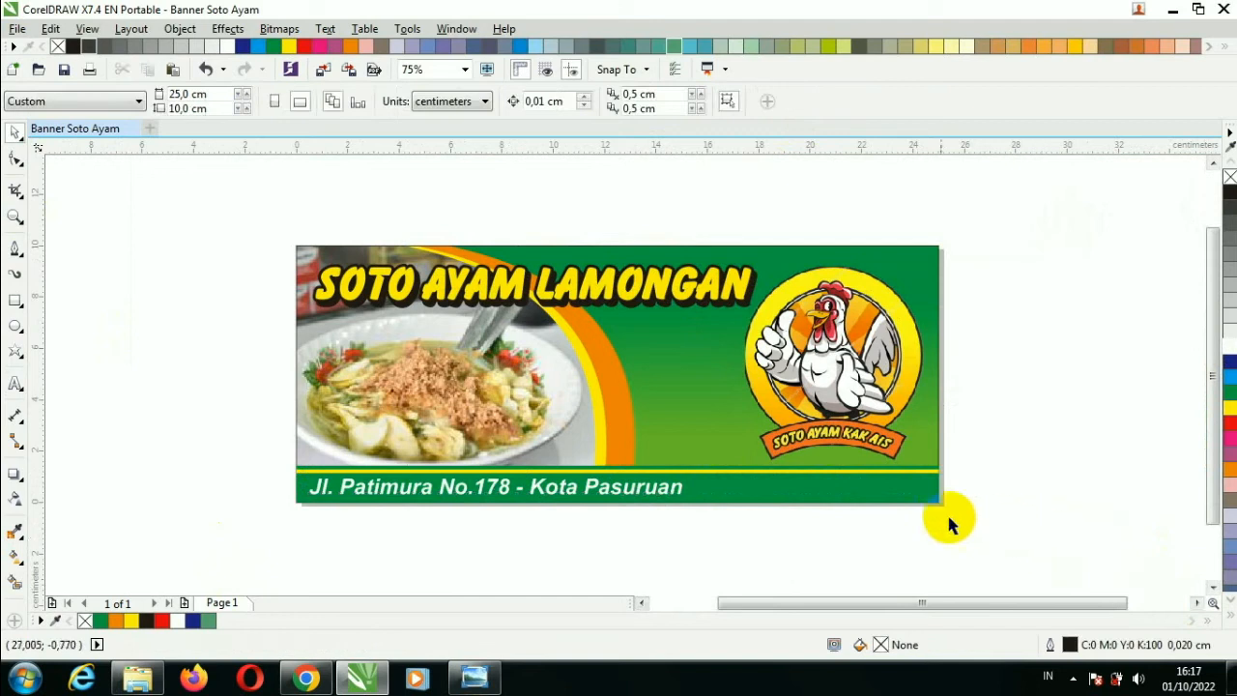
left_click(664, 493)
Shrink the address line to 90% and append ' - Whatsapp : ' followed by two contact phone numbers.
scroll(663, 491, "up", 1)
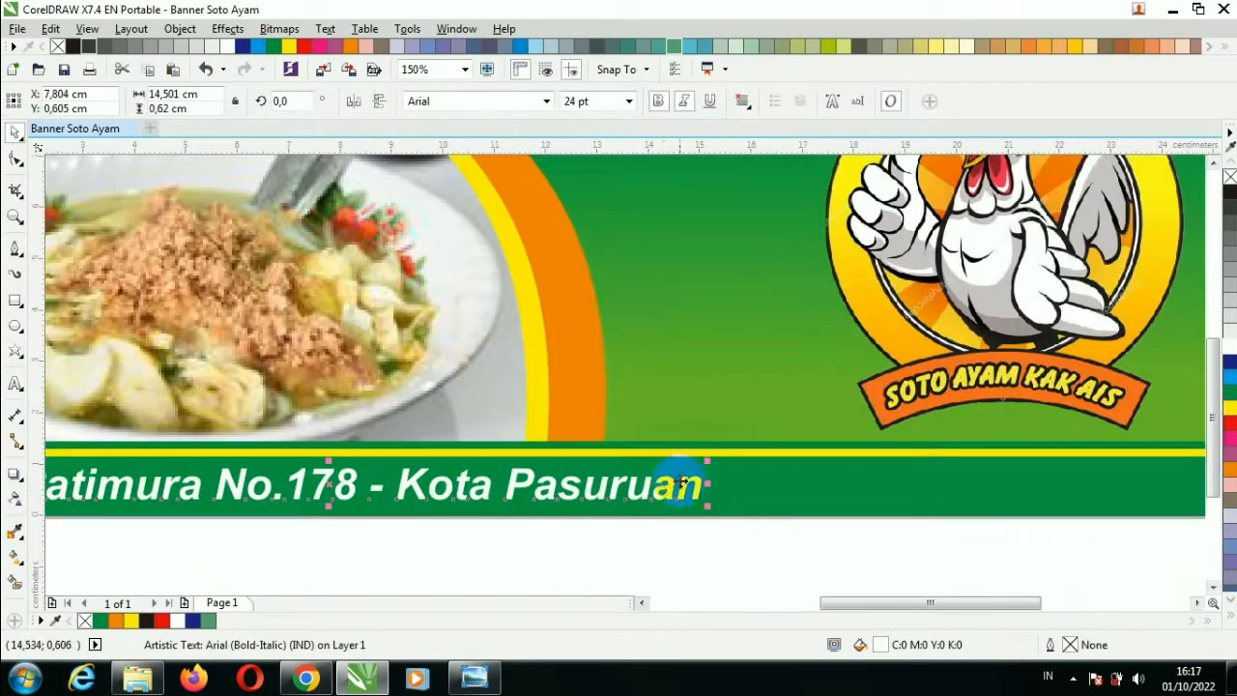
left_click_drag(706, 459, 696, 463)
double_click(629, 486)
type("- ")
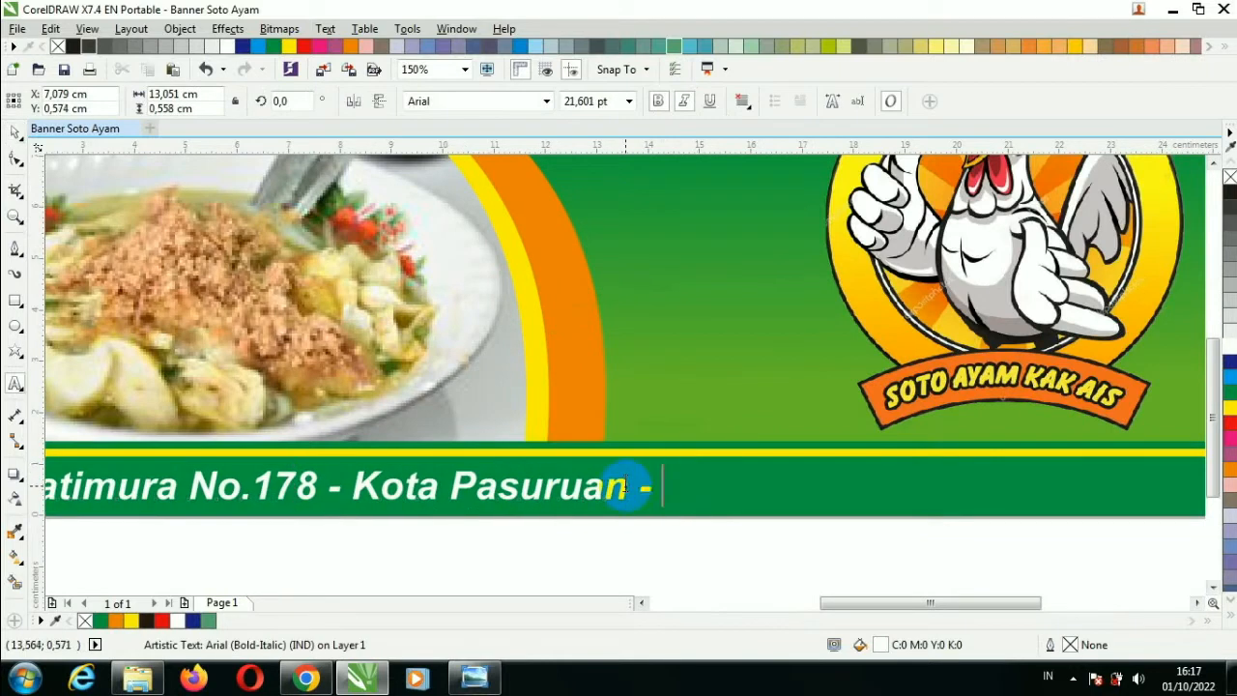
type("Whatsapp ")
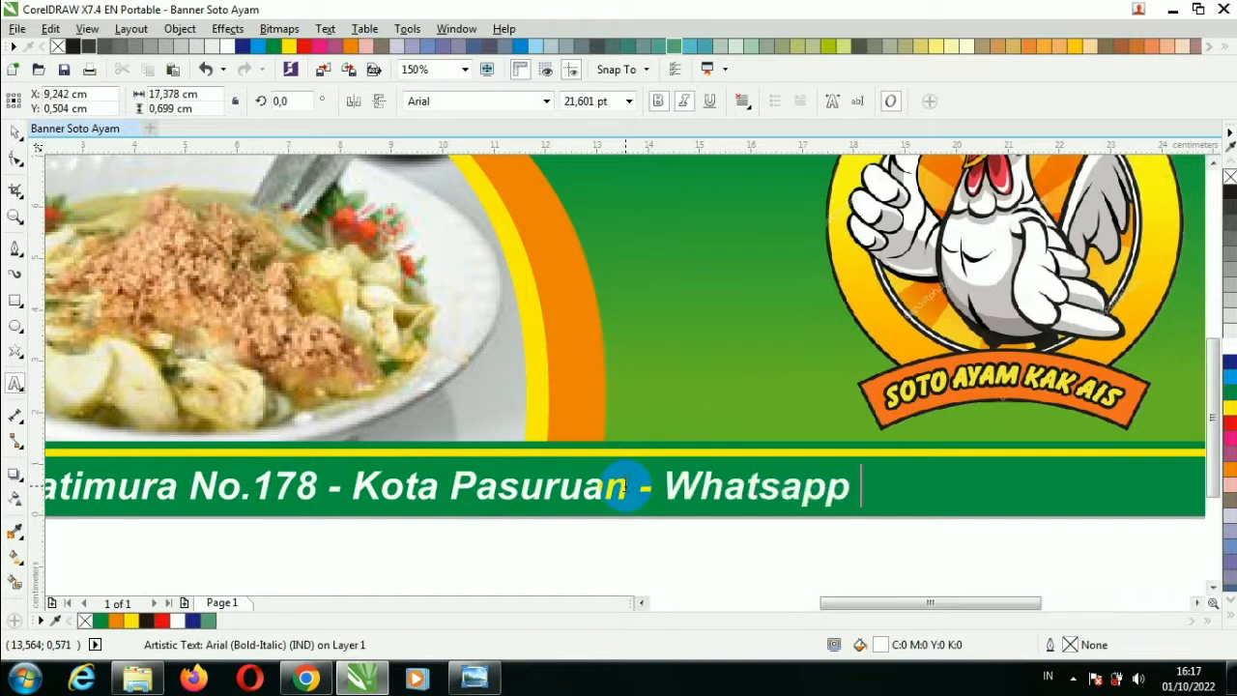
type(":")
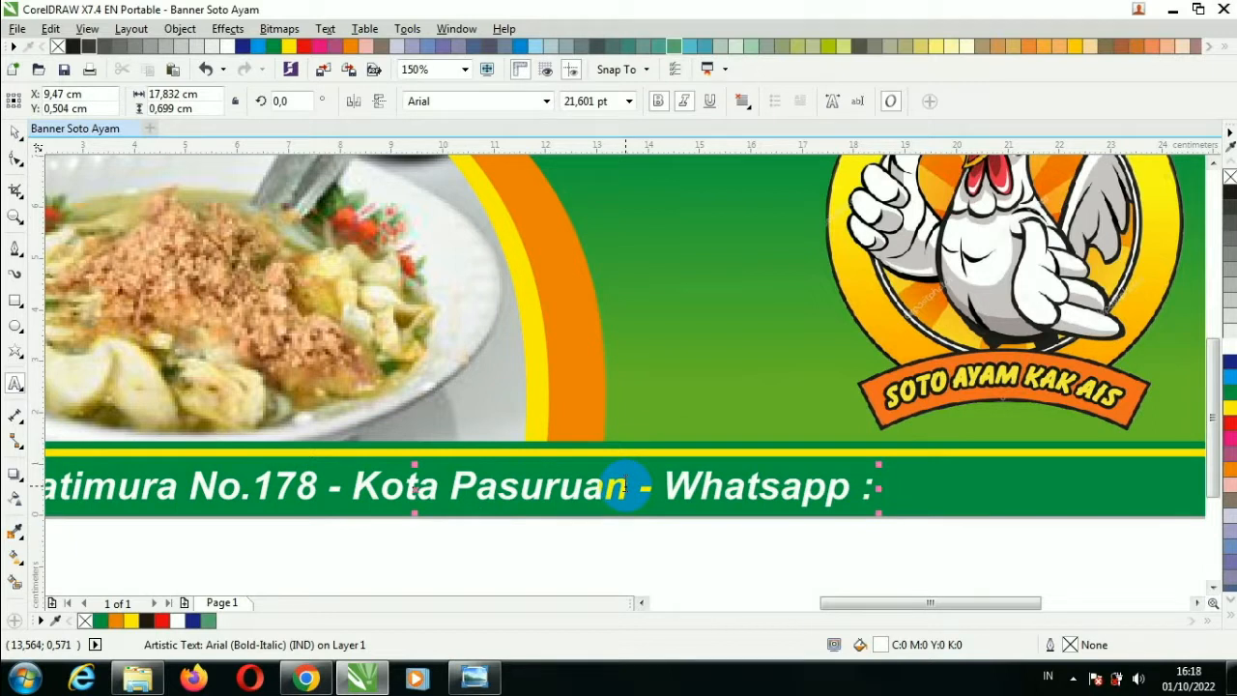
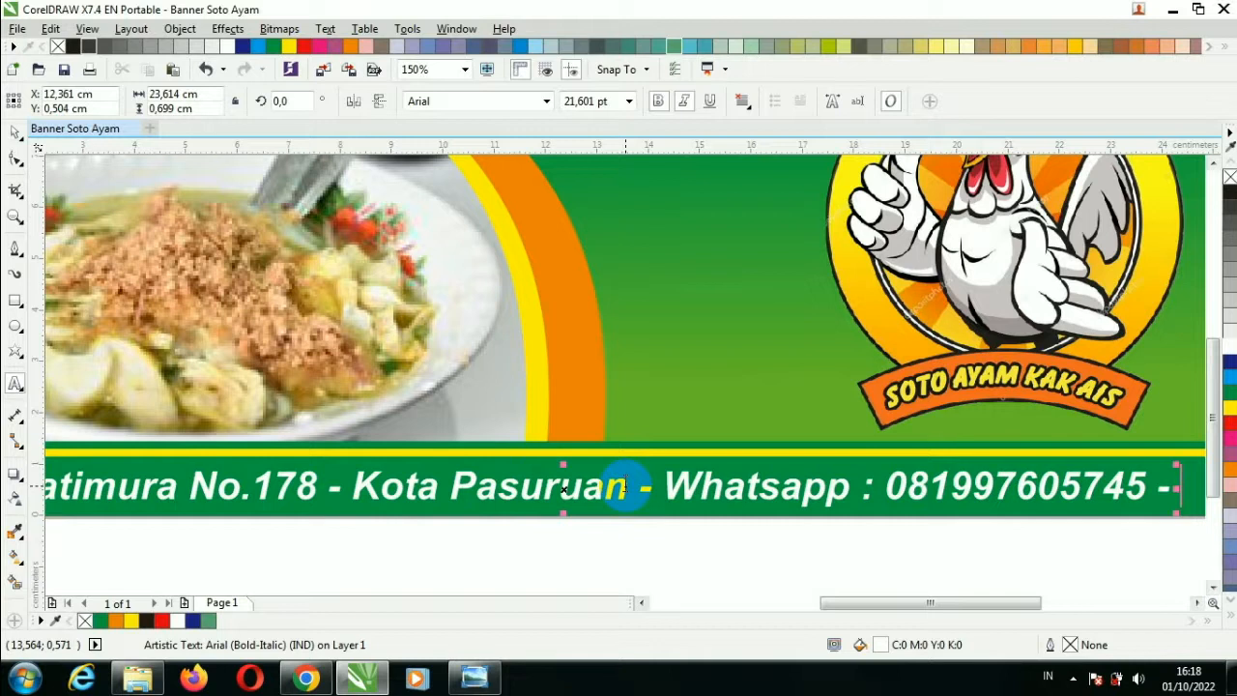
type("08")
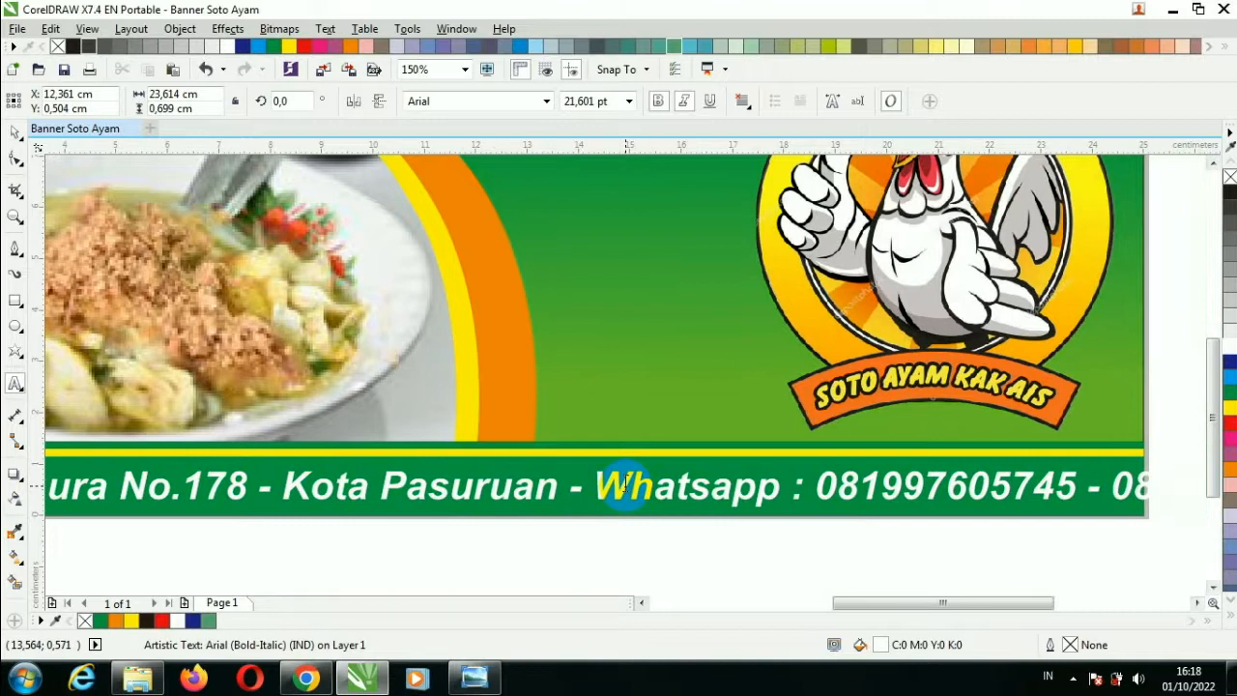
type("12 3456")
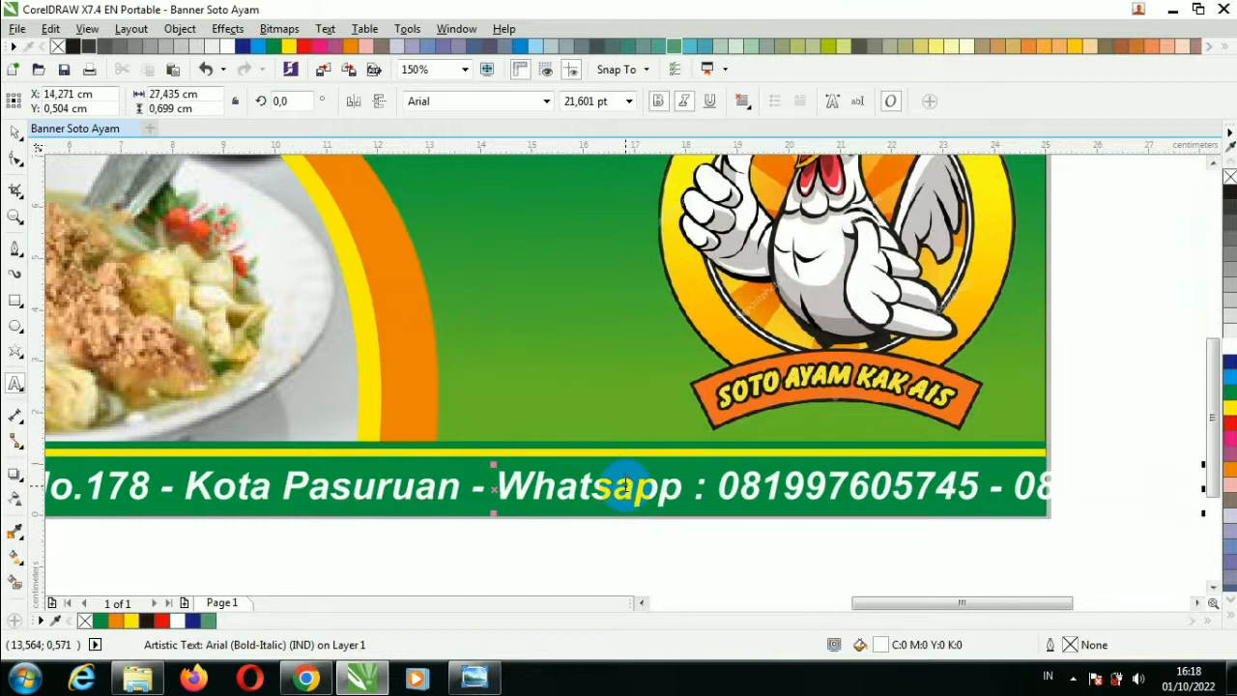
type("7890")
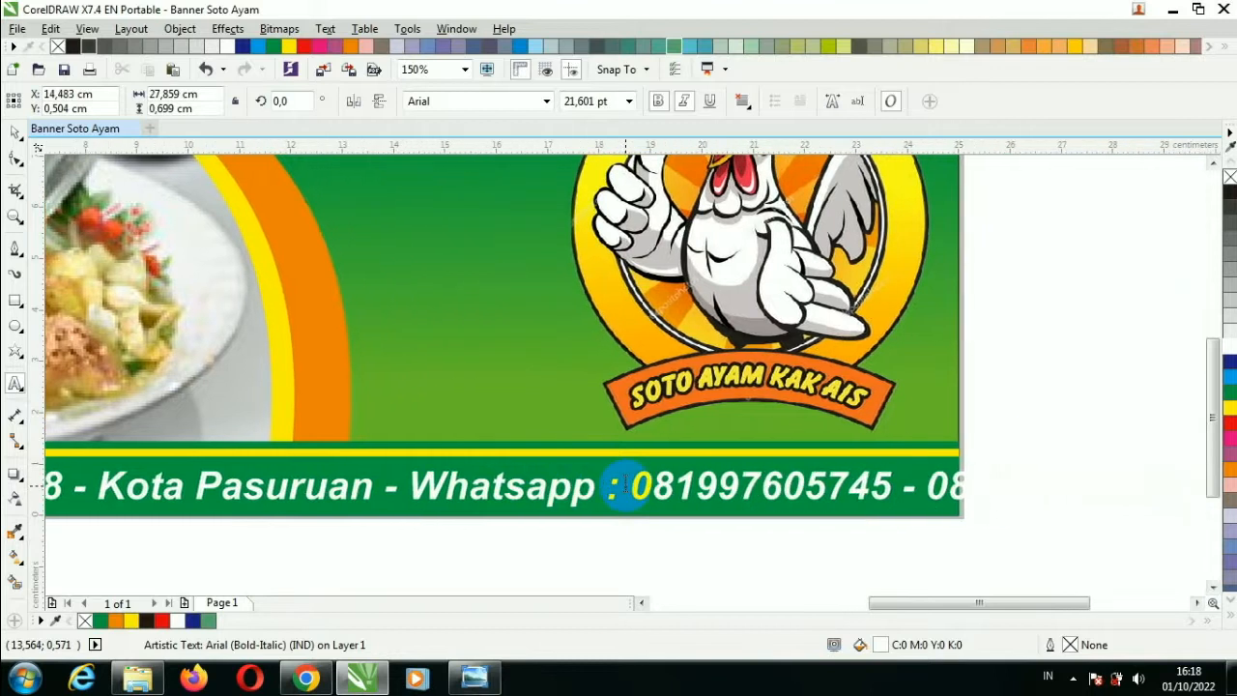
Enlarge the contact line so it stretches across the bottom strip.
left_click(14, 135)
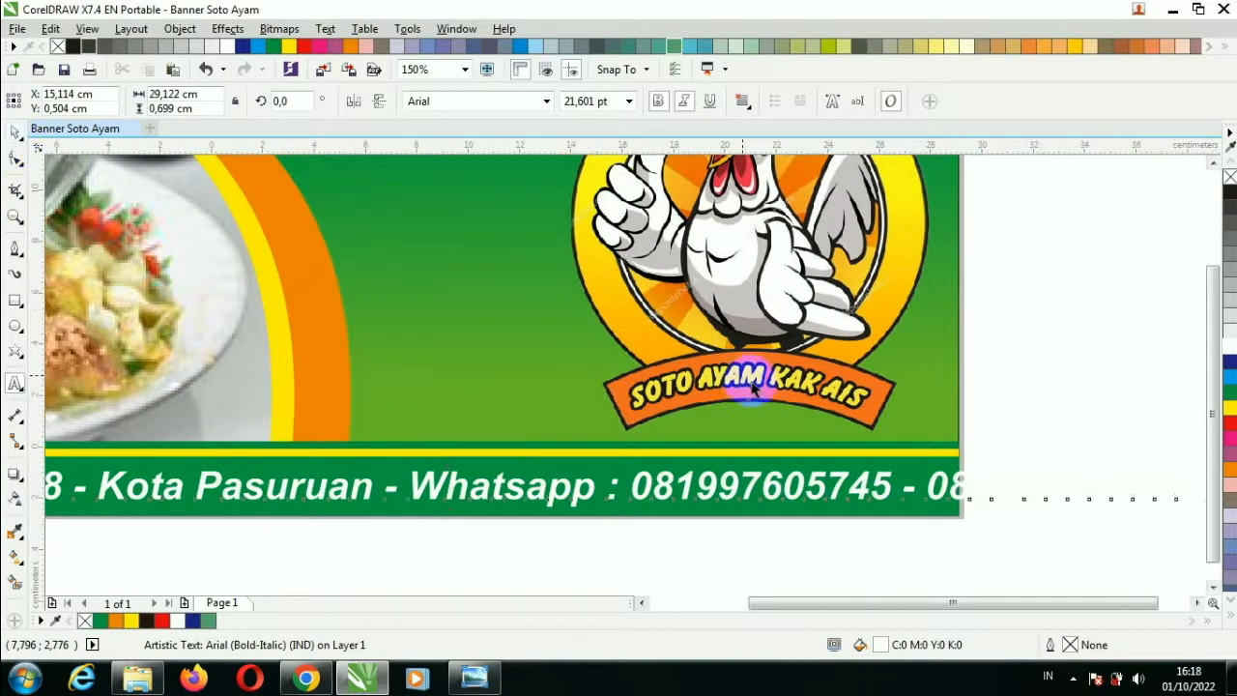
scroll(755, 386, "down", 2)
left_click_drag(939, 434, 963, 429)
left_click_drag(621, 437, 839, 401)
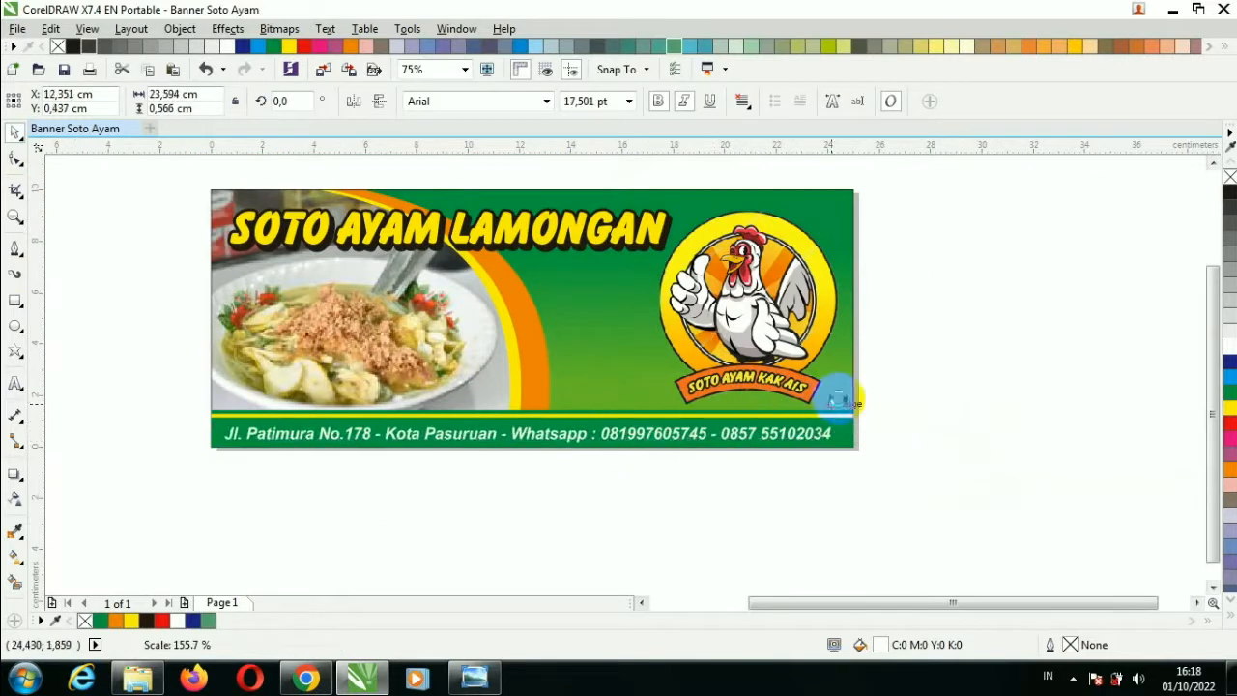
Delete the stray space inside the second phone number.
scroll(778, 433, "up", 2)
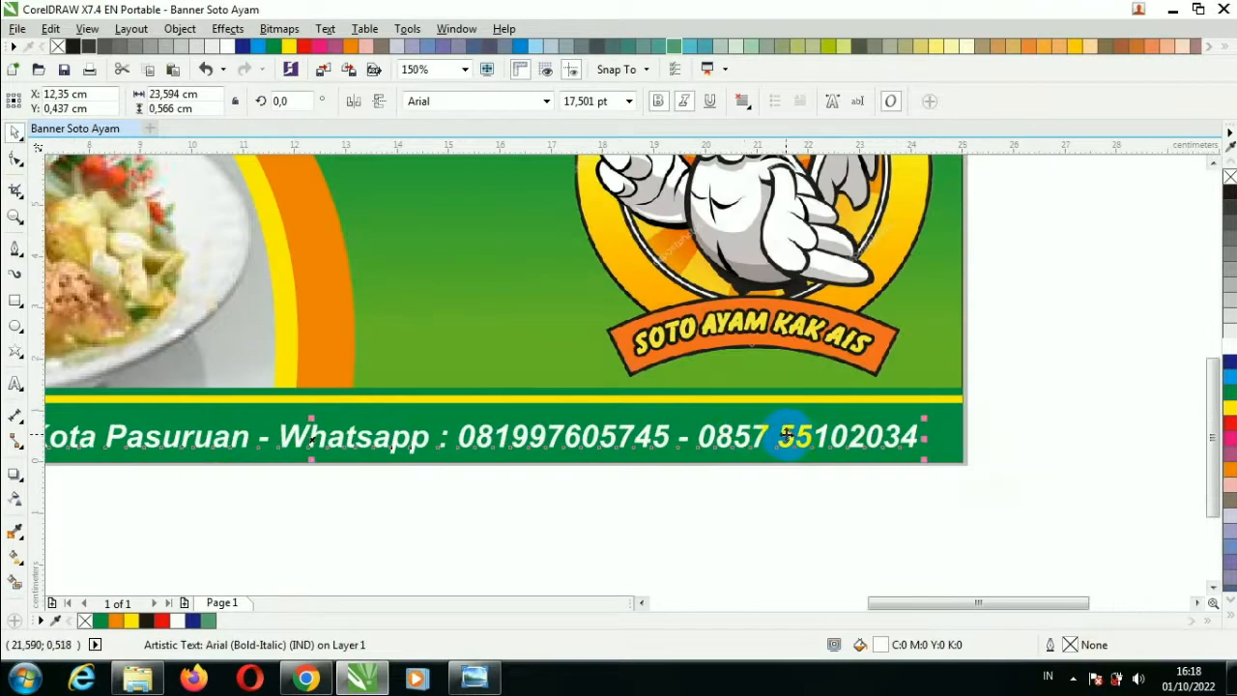
double_click(791, 436)
key("BackSpace")
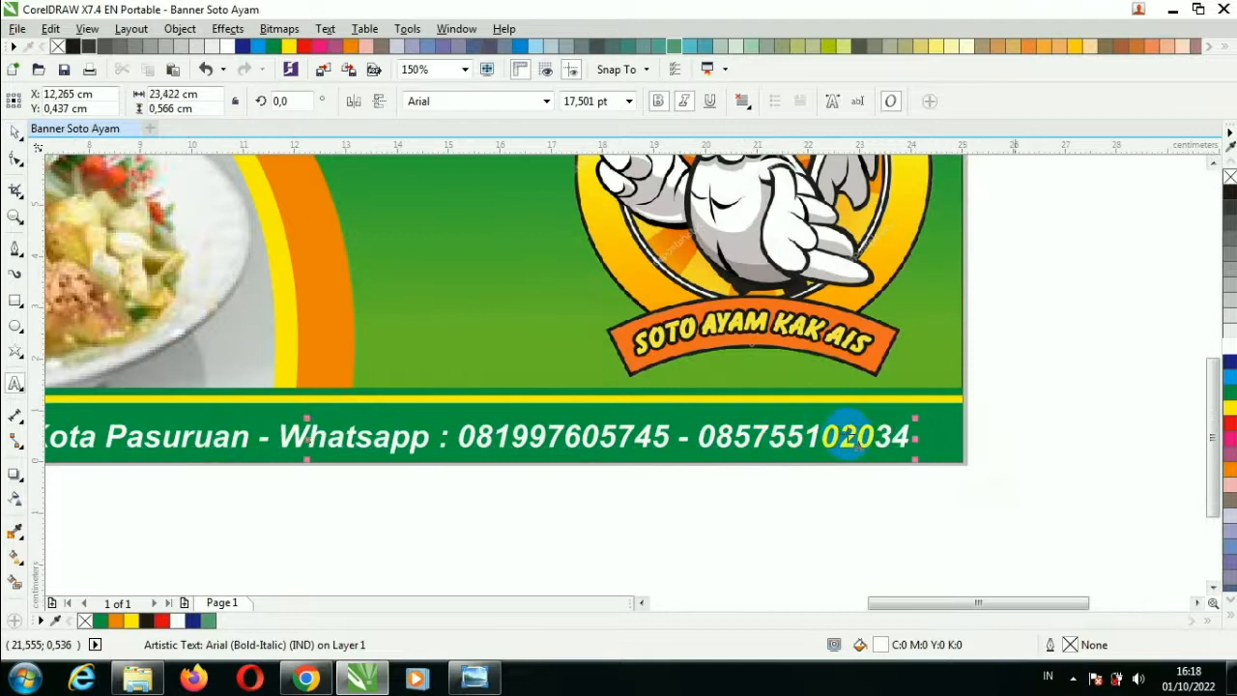
left_click(16, 130)
left_click(473, 425)
Enlarge the contact line slightly so it fills the green strip.
scroll(473, 426, "down", 1)
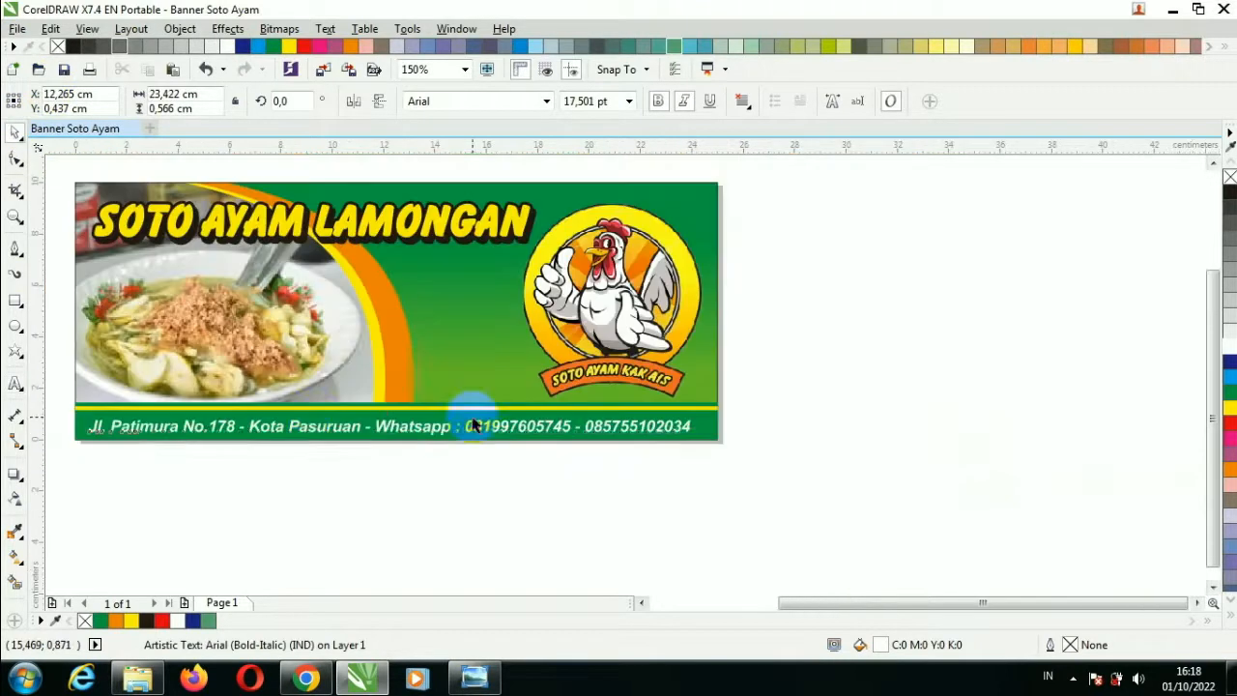
scroll(635, 432, "up", 1)
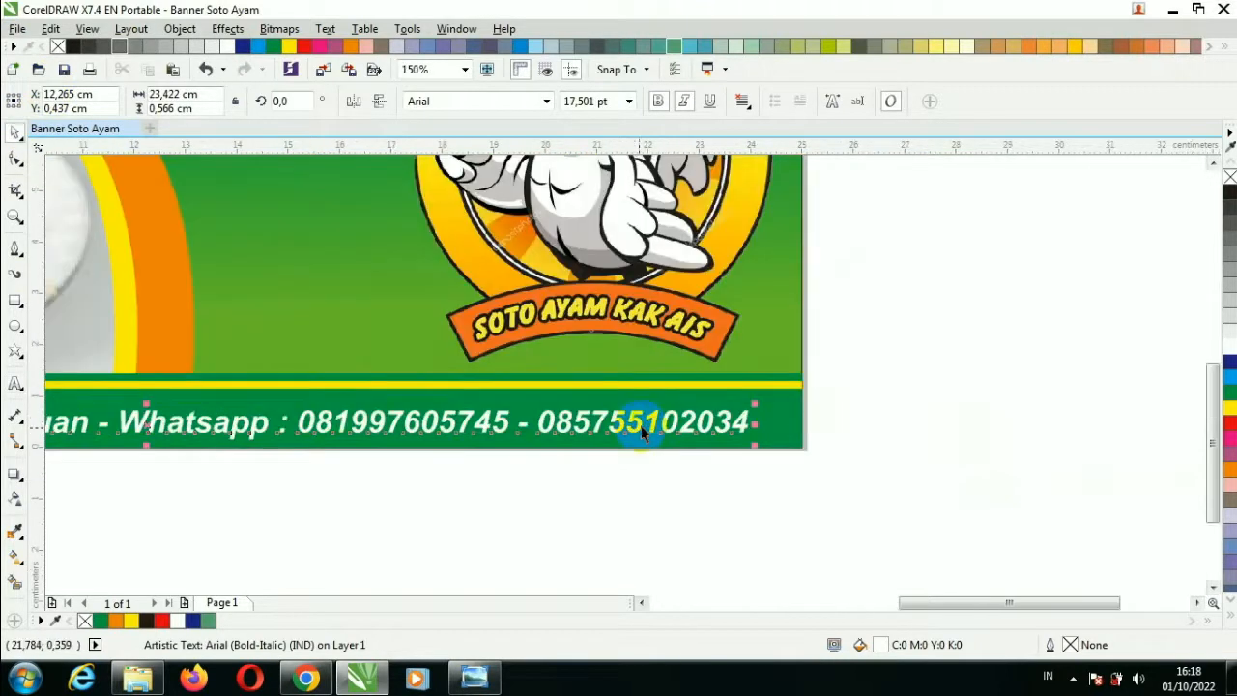
left_click_drag(757, 406, 792, 390)
left_click(886, 430)
left_click_drag(1026, 603, 957, 603)
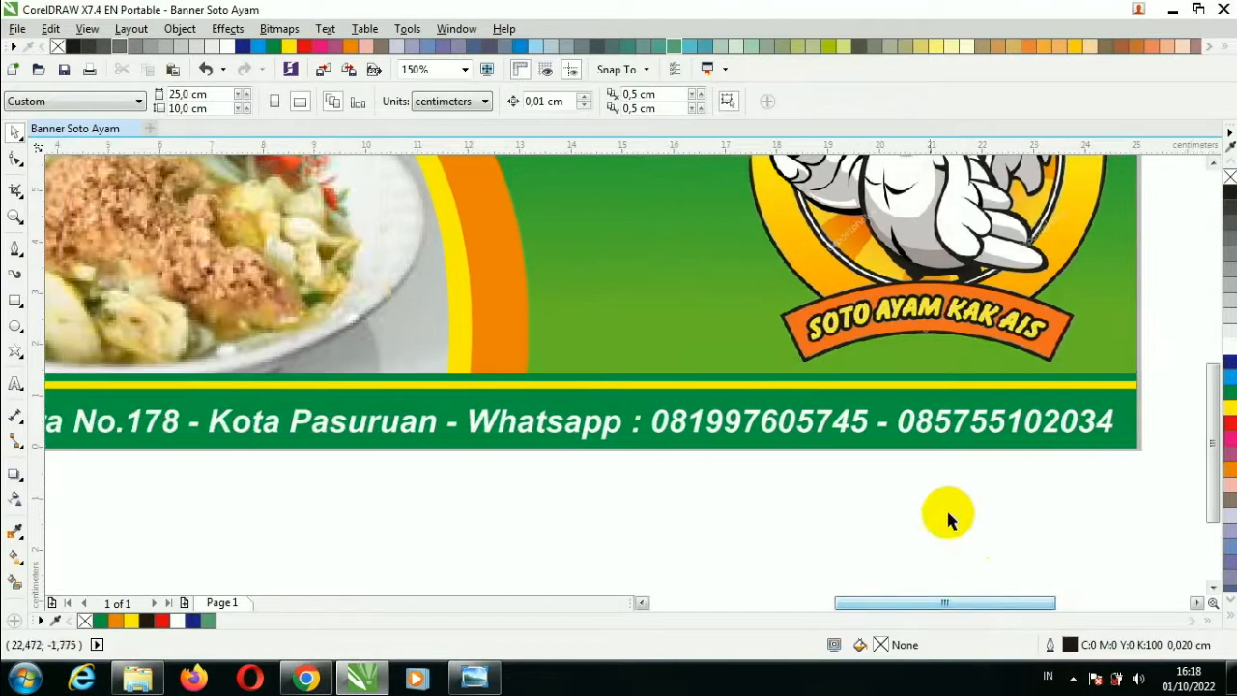
left_click(890, 440)
scroll(890, 435, "up", 3)
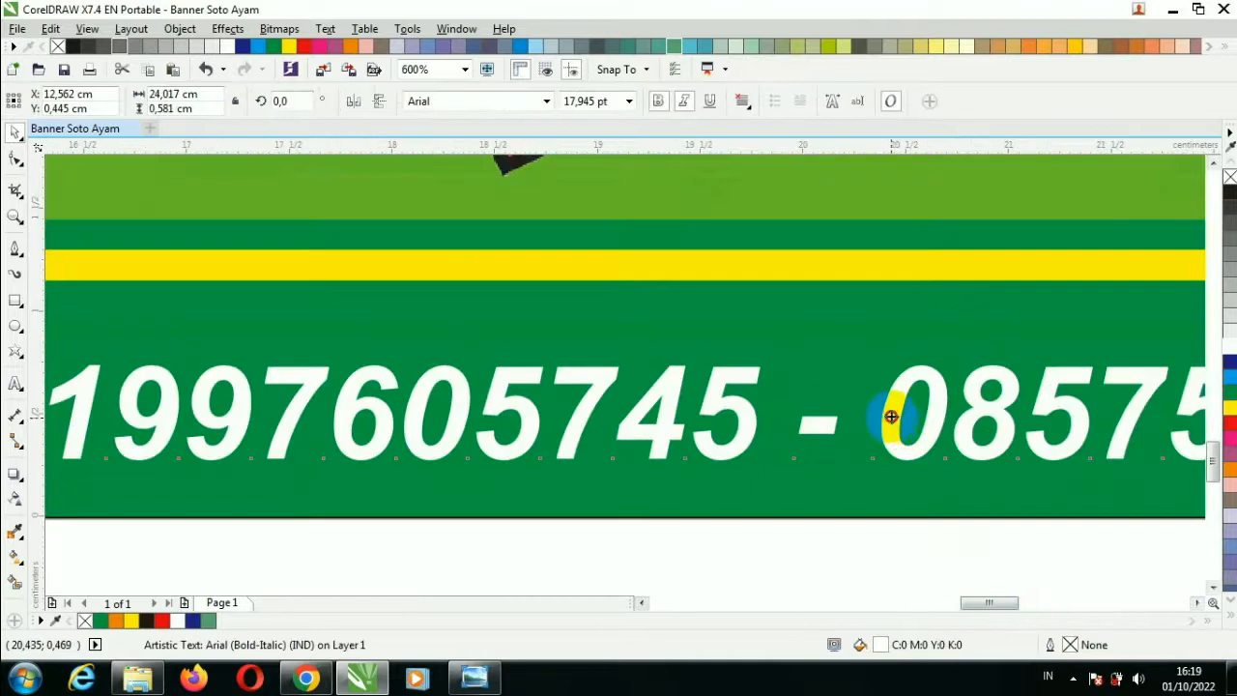
scroll(890, 415, "down", 3)
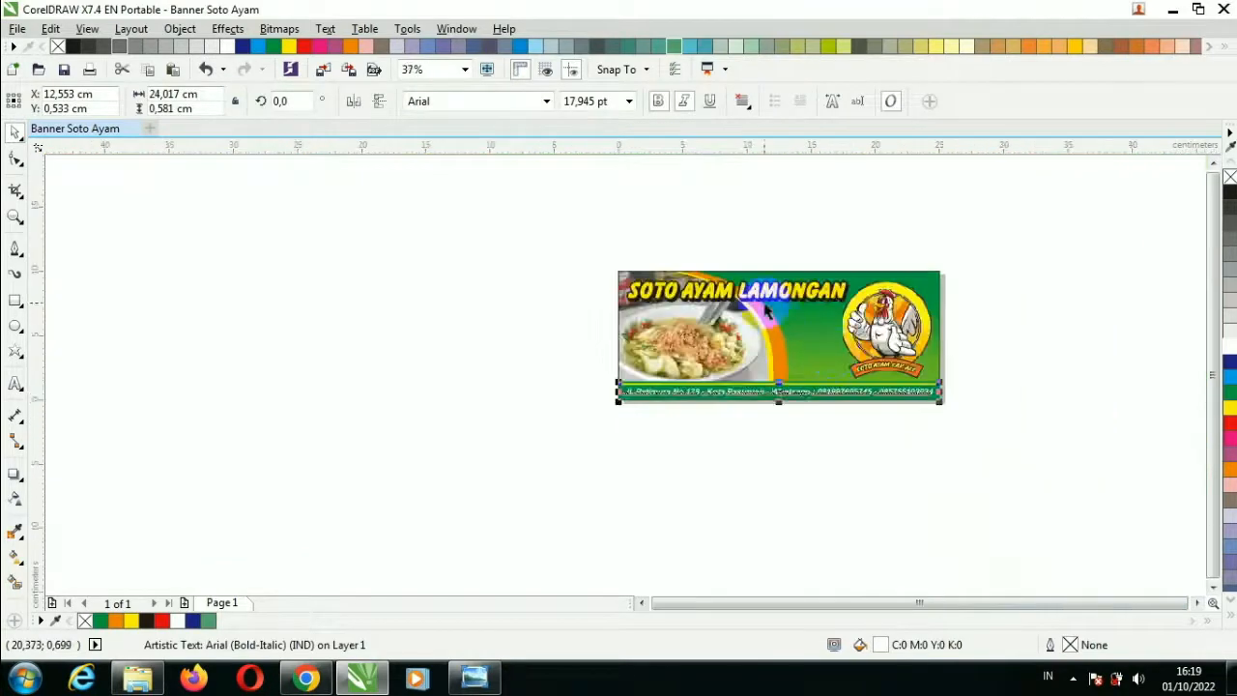
scroll(792, 331, "up", 1)
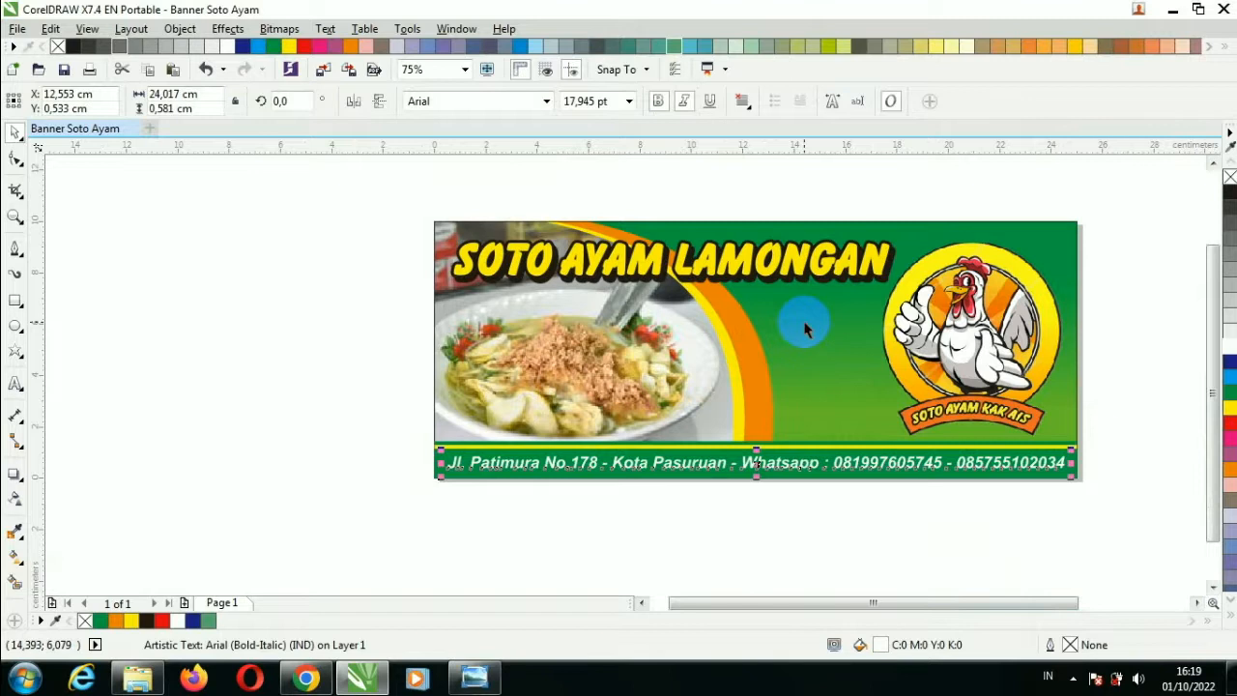
Add a new text line 'Uenak, Murah, Mantul' under the title.
left_click(14, 384)
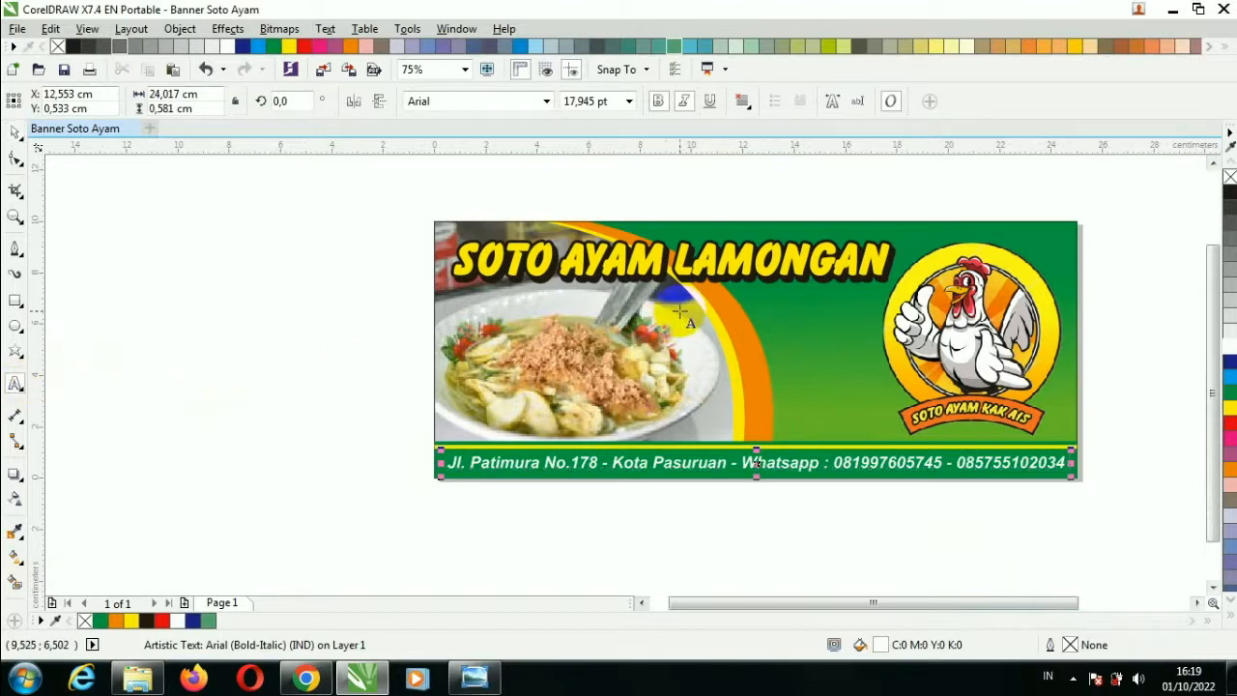
left_click(763, 362)
type("Uena")
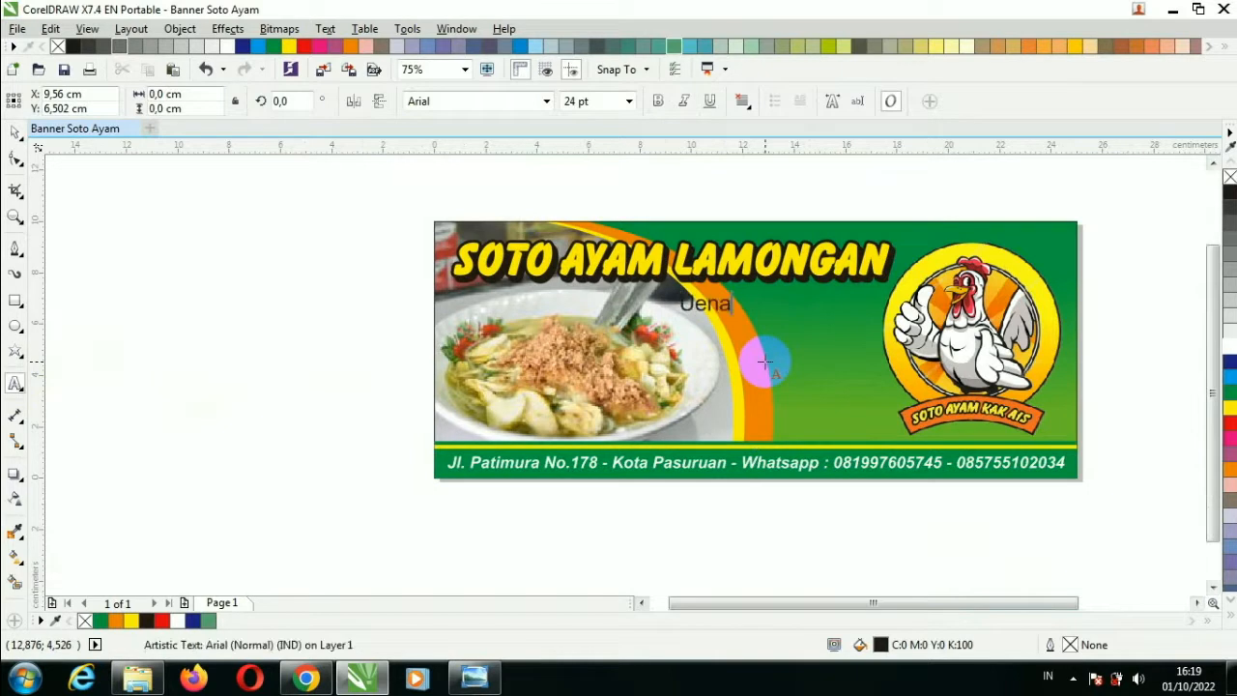
type("k, Murah, Mantu")
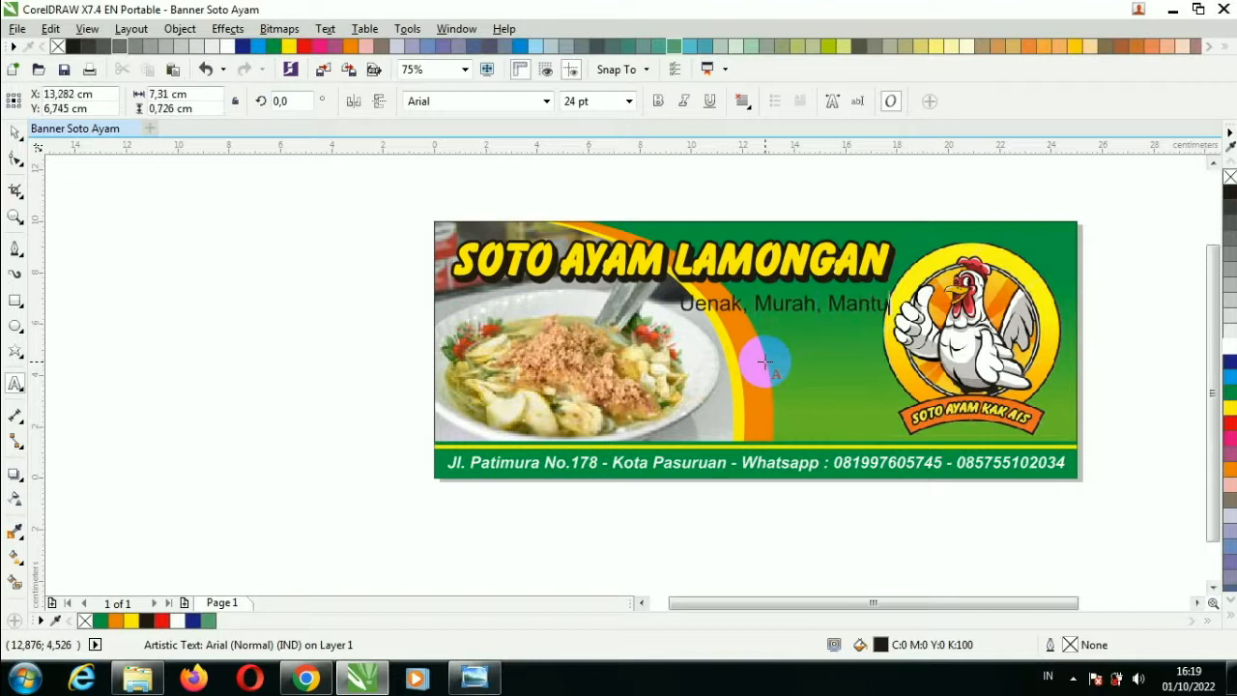
type("l")
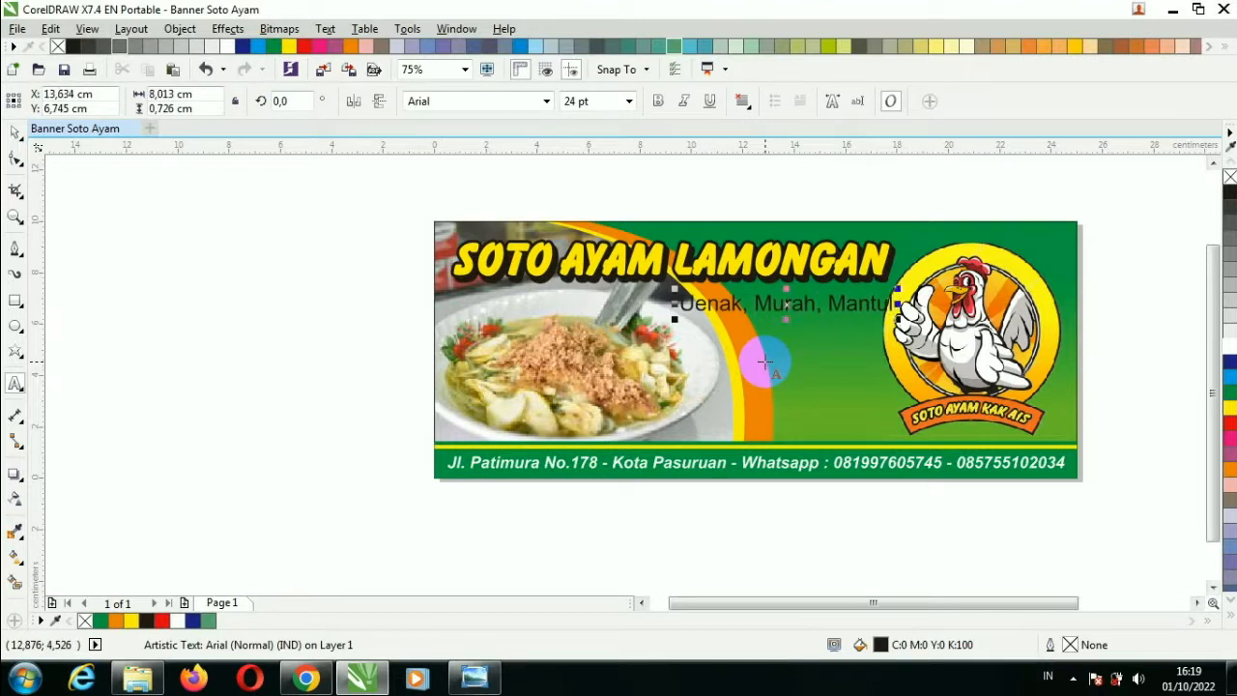
Set the 'Uenak, Murah, Mantul' tagline in Tw Cen MT Condensed Extra Bold.
left_click(16, 132)
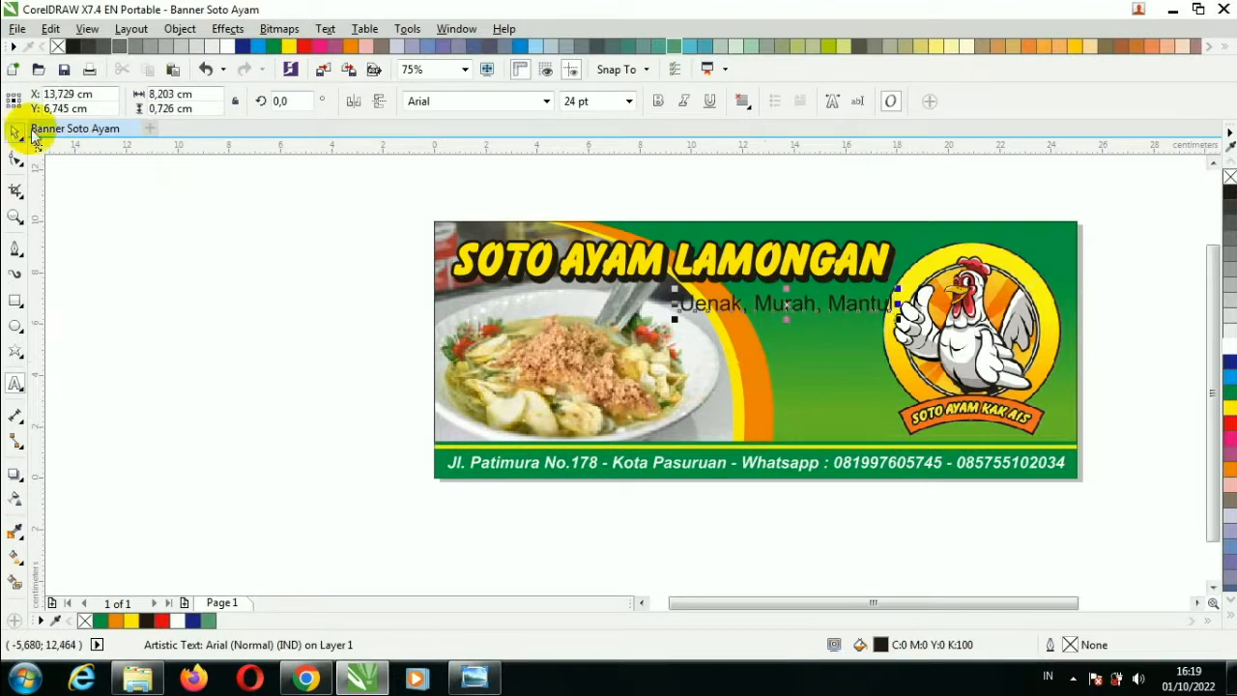
left_click(547, 100)
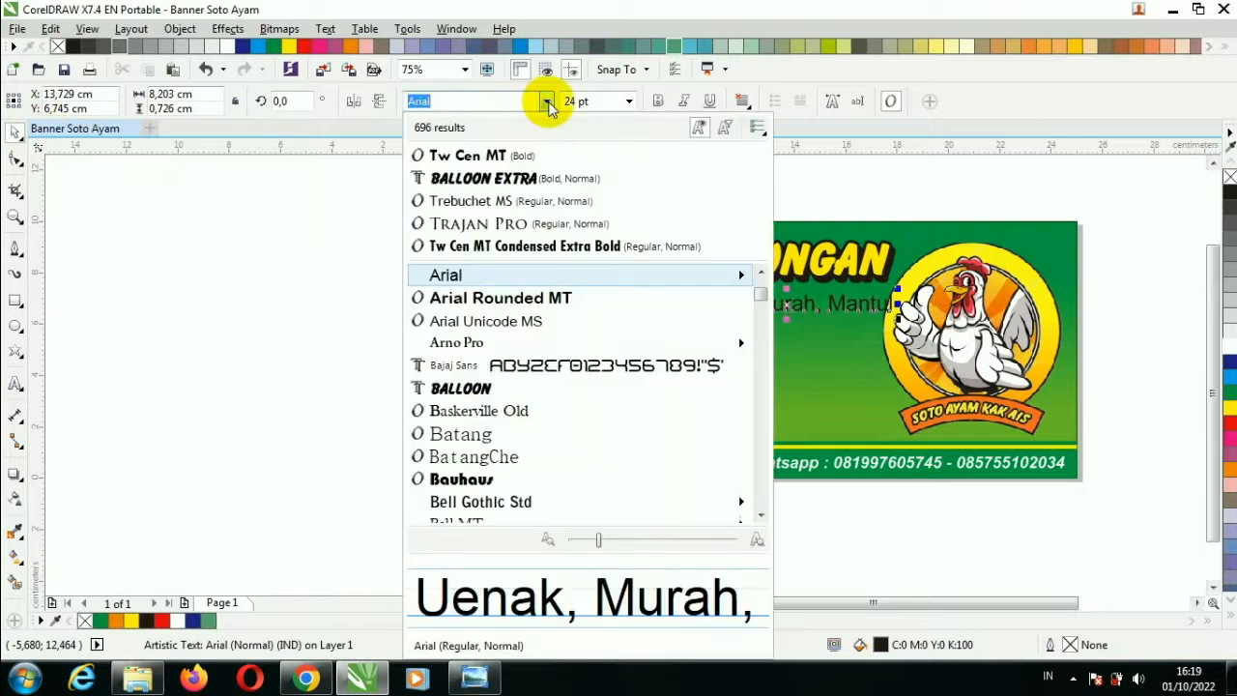
left_click(522, 248)
Enlarge the tagline to about 36.2 pt, position it under the title, and colour it red.
left_click_drag(673, 319, 615, 323)
scroll(801, 306, "up", 1)
mouse_move(801, 306)
left_mouse_down()
mouse_move(799, 280)
mouse_move(815, 282)
mouse_move(810, 296)
left_mouse_up()
left_click_drag(441, 329, 374, 345)
left_click_drag(888, 306, 891, 302)
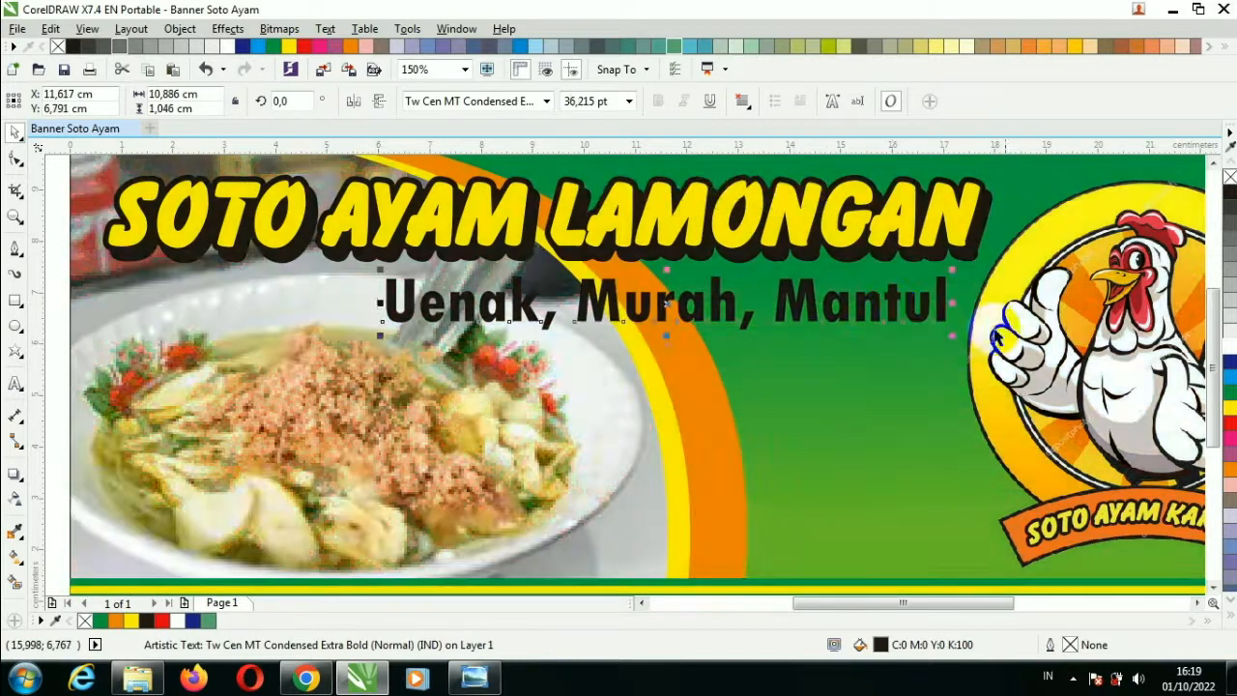
left_click(1230, 422)
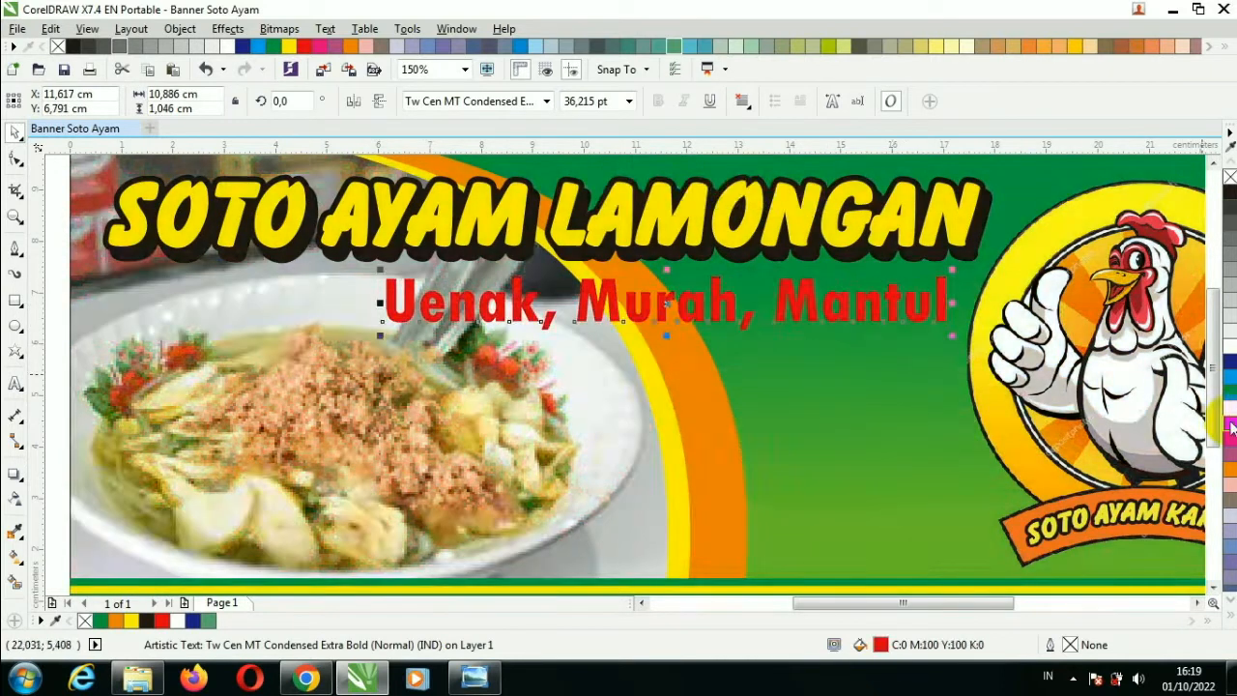
key("F12")
Outline the red tagline in white at 0.25 cm, with round corners and ends, behind fill, scaling with text.
left_click(501, 219)
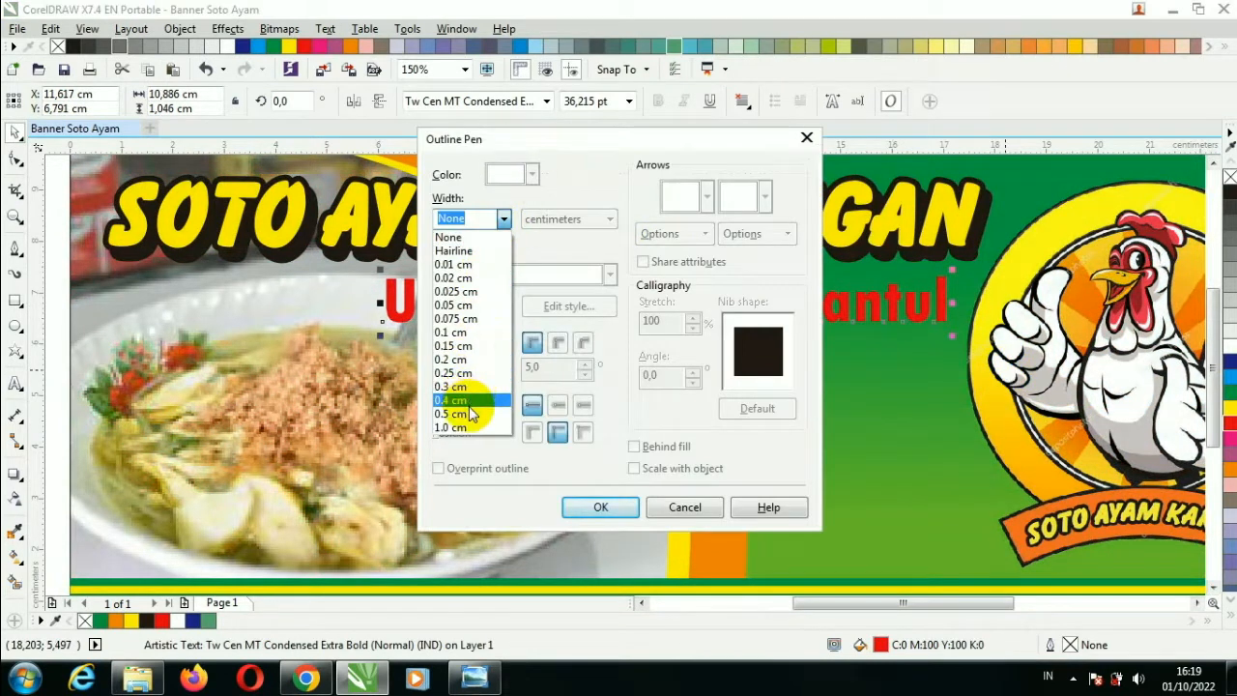
left_click(454, 372)
left_click(530, 174)
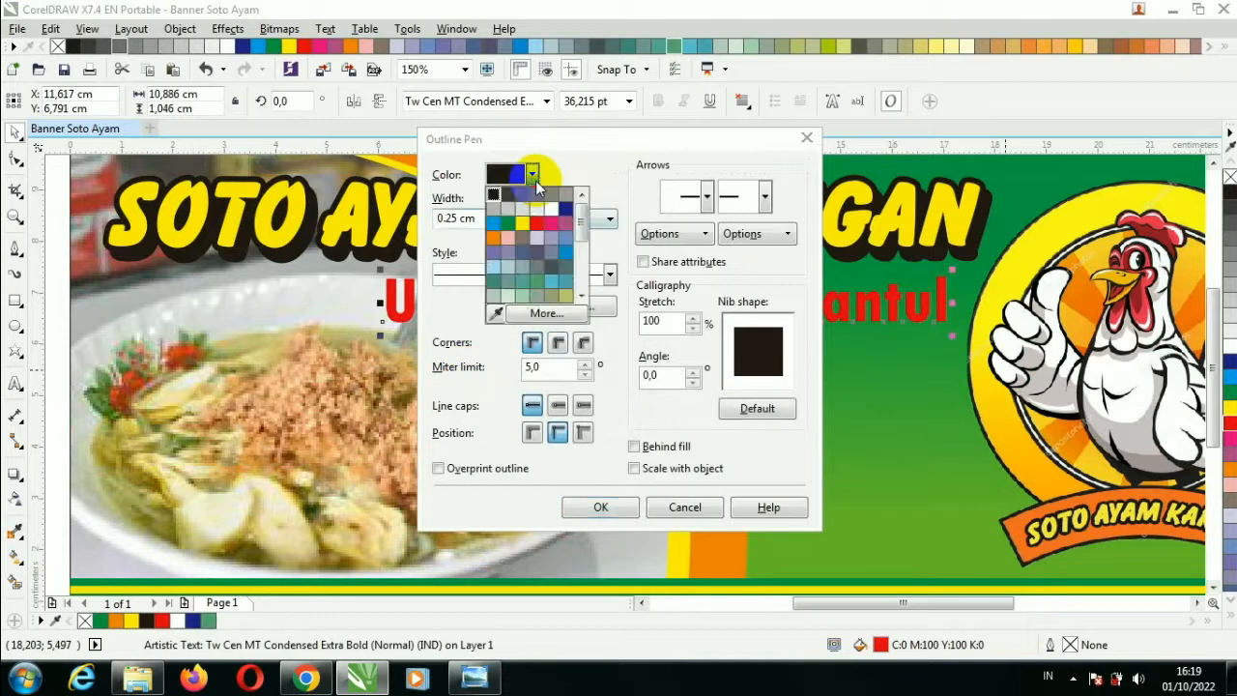
left_click(549, 210)
left_click(558, 342)
left_click(557, 405)
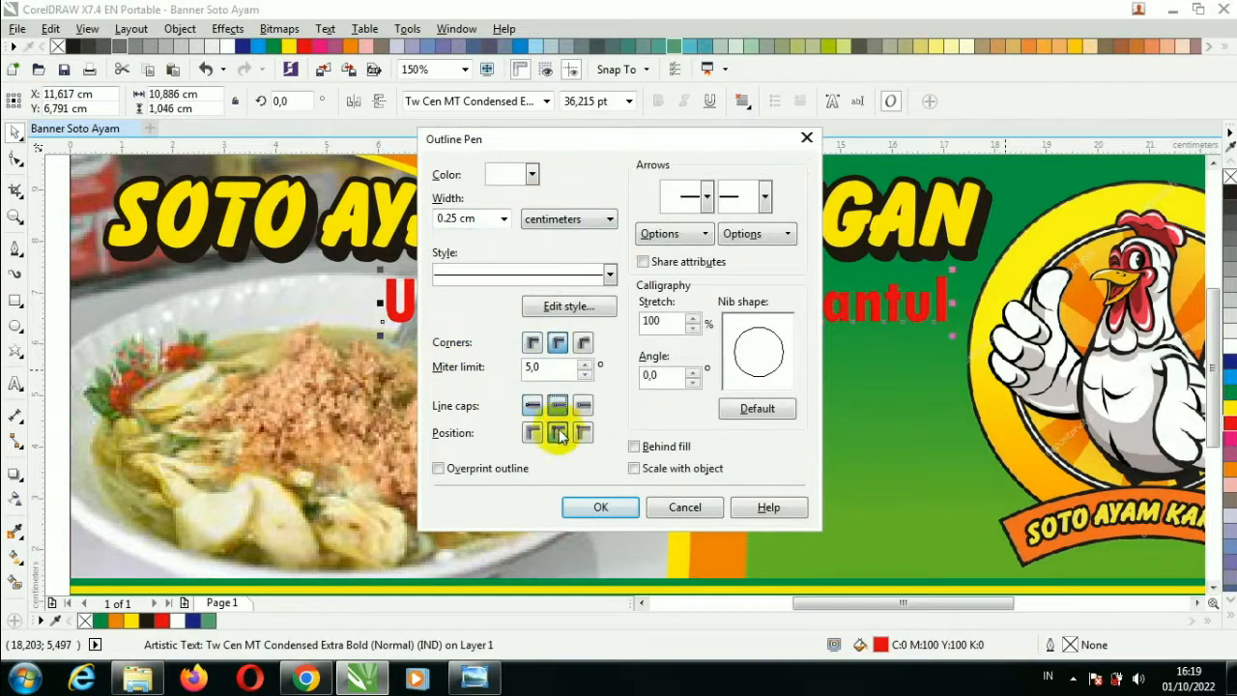
left_click(638, 447)
left_click(635, 469)
left_click(600, 507)
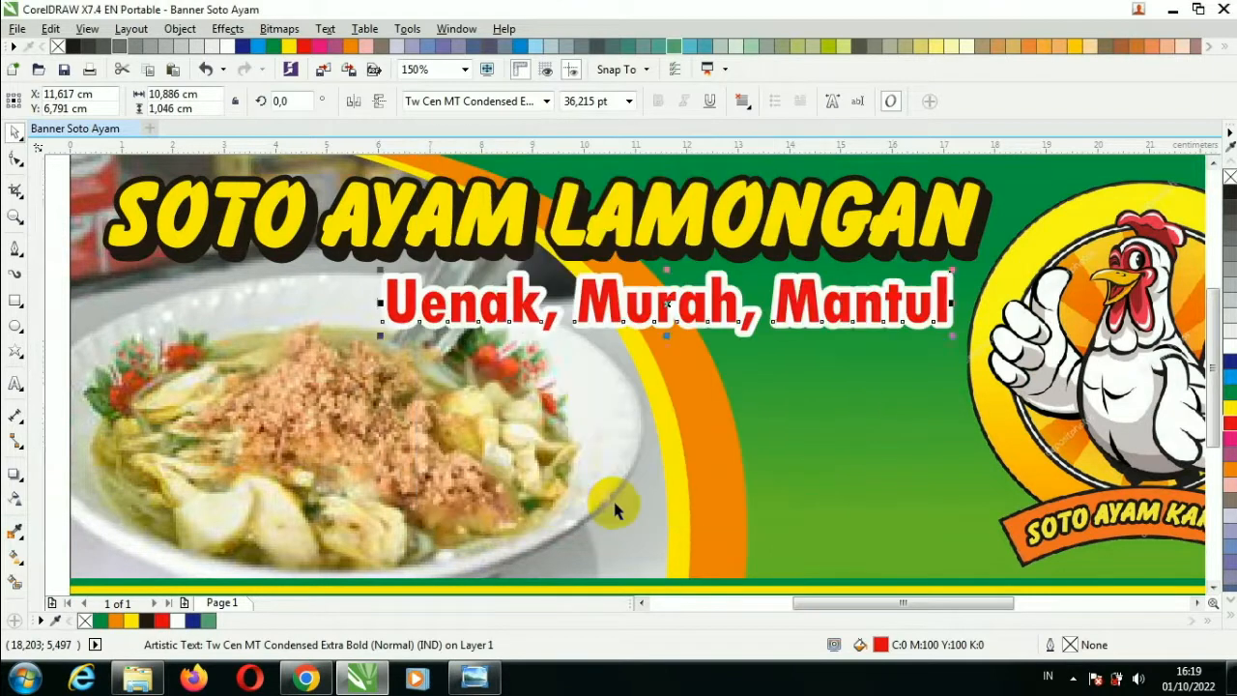
left_click(704, 411)
scroll(718, 334, "down", 2)
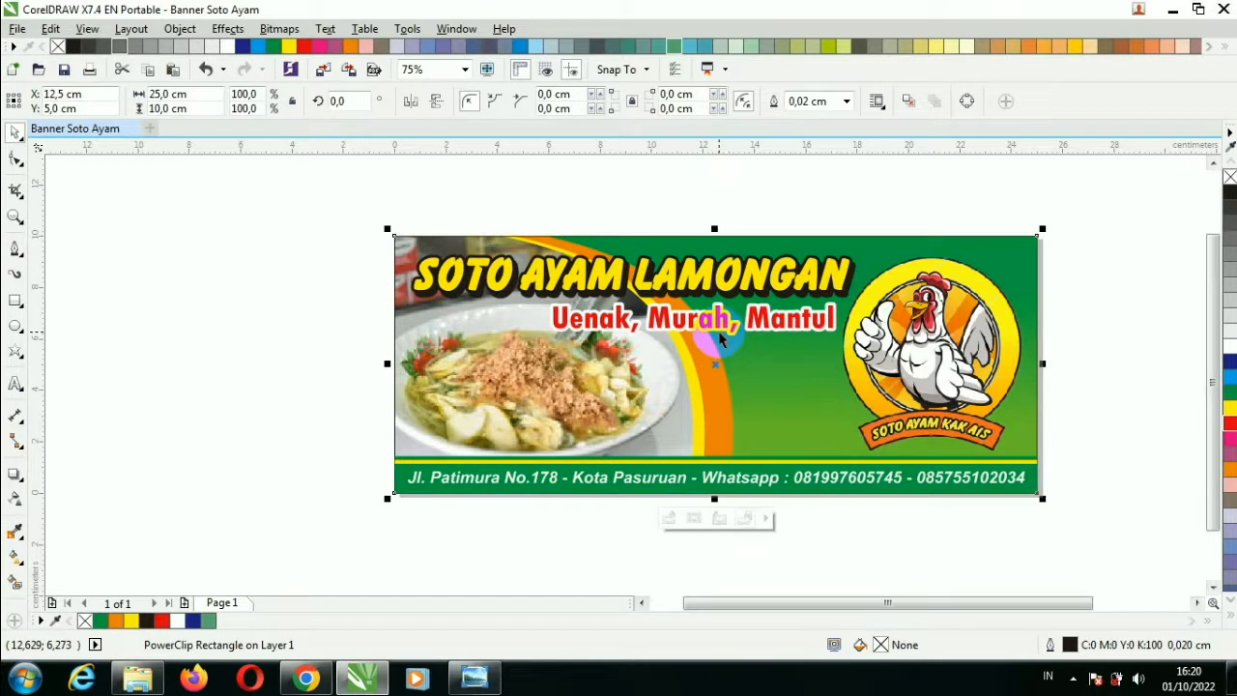
Type a new 'Menerima Pesanan' text line and set it in italic Trebuchet MS.
left_click(16, 384)
left_click(585, 428)
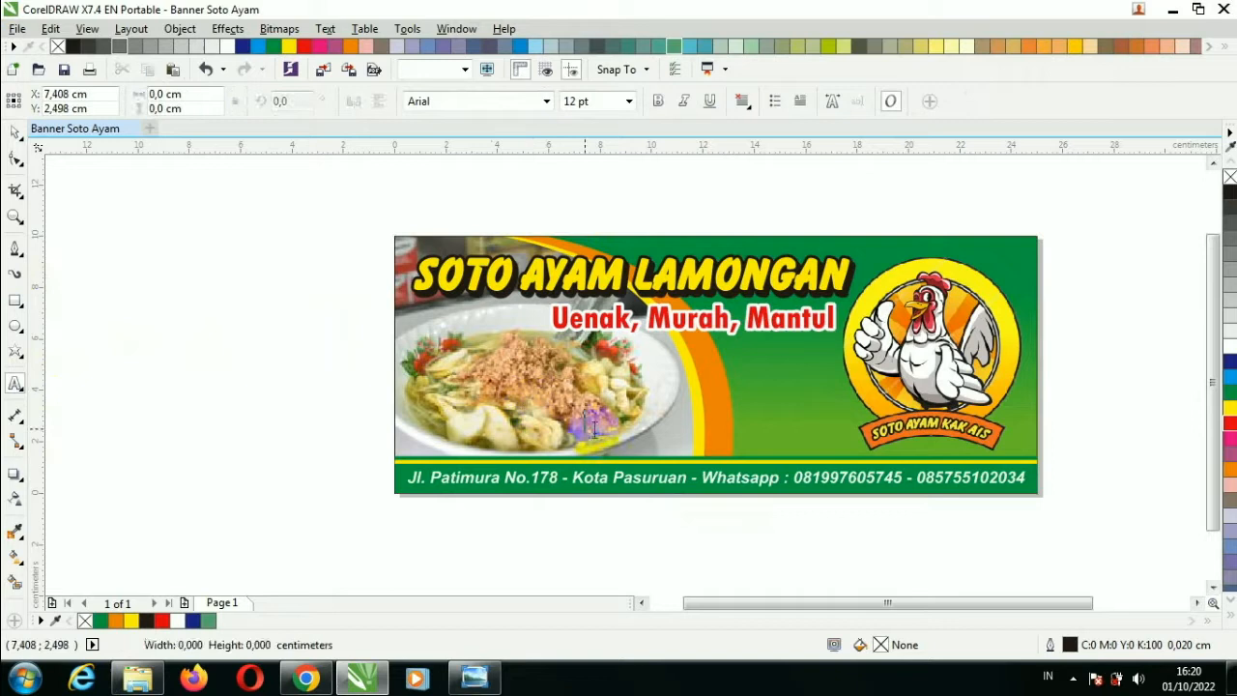
type("Menerima Pesanan")
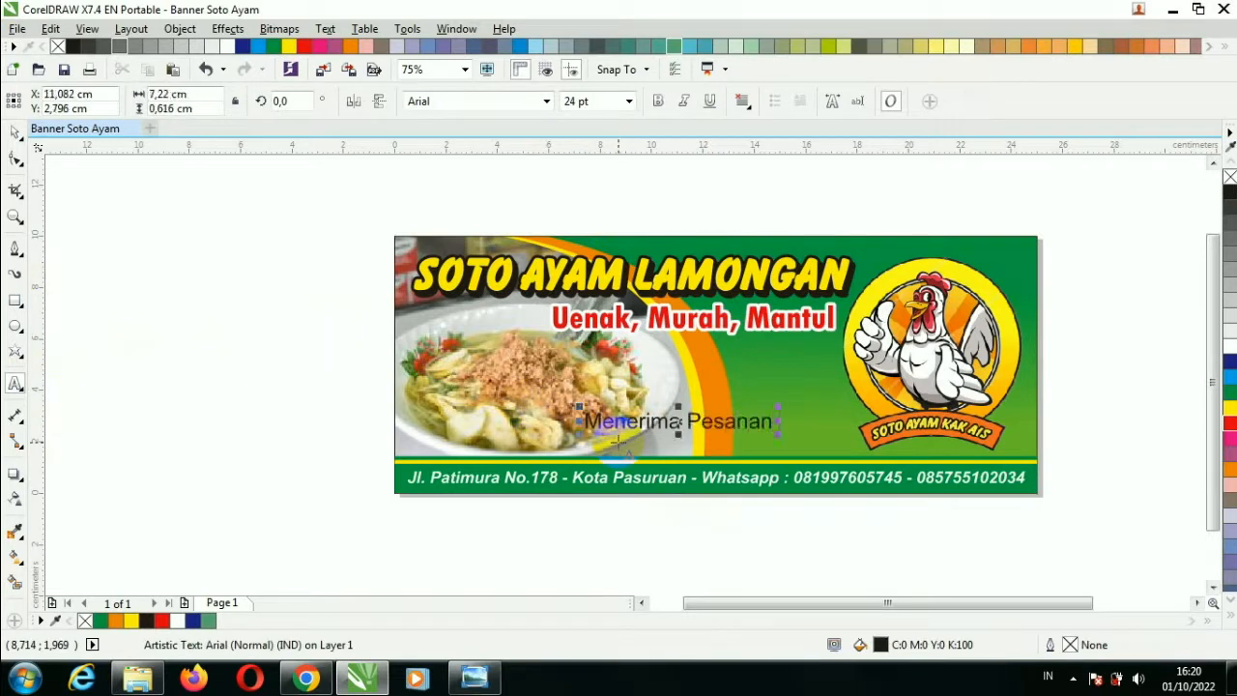
left_click(15, 131)
left_click(547, 102)
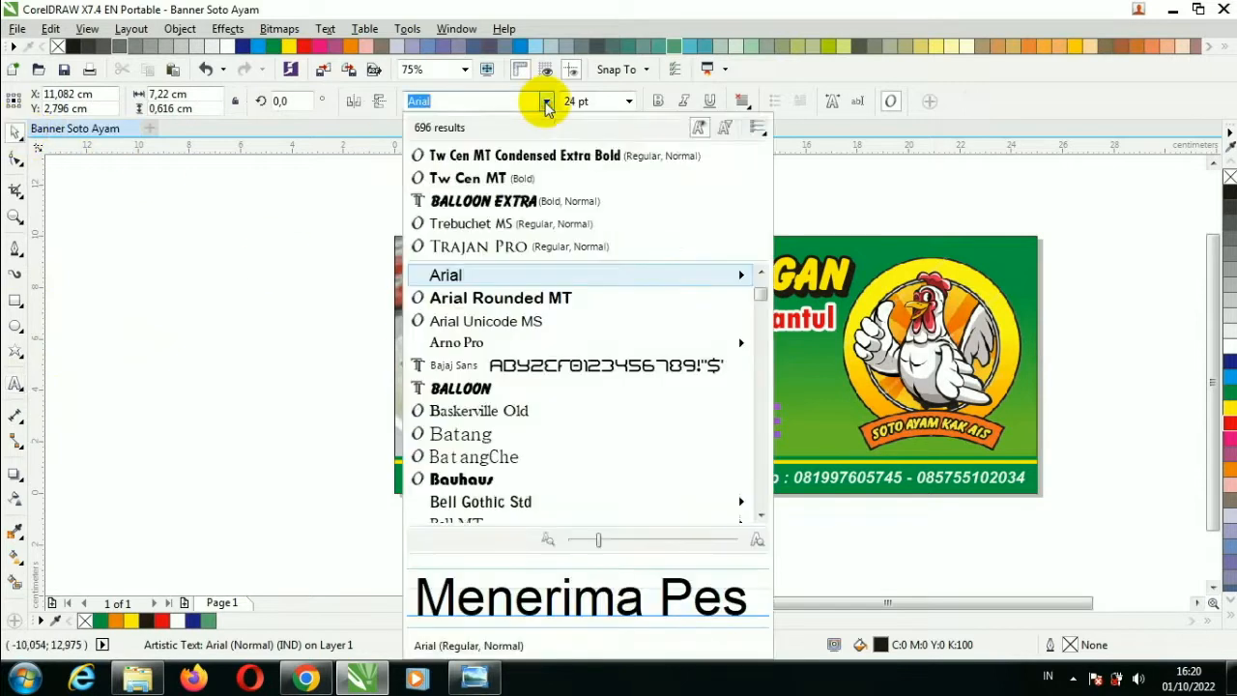
left_click(543, 224)
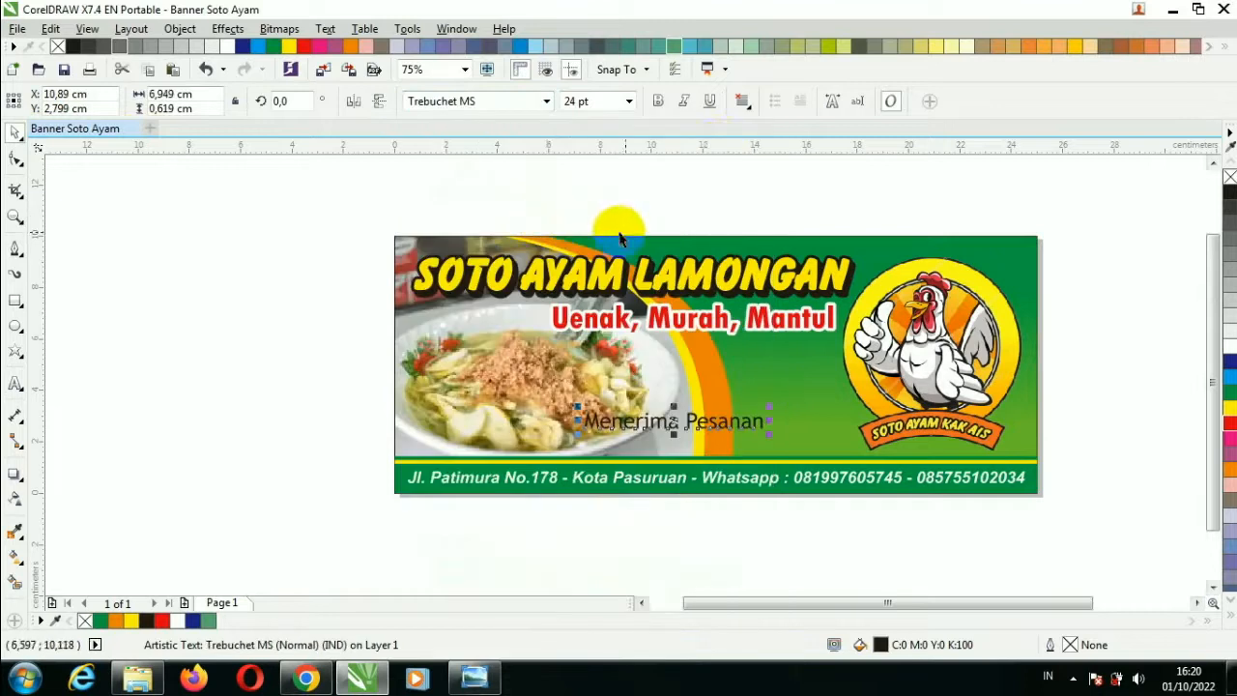
left_click(689, 103)
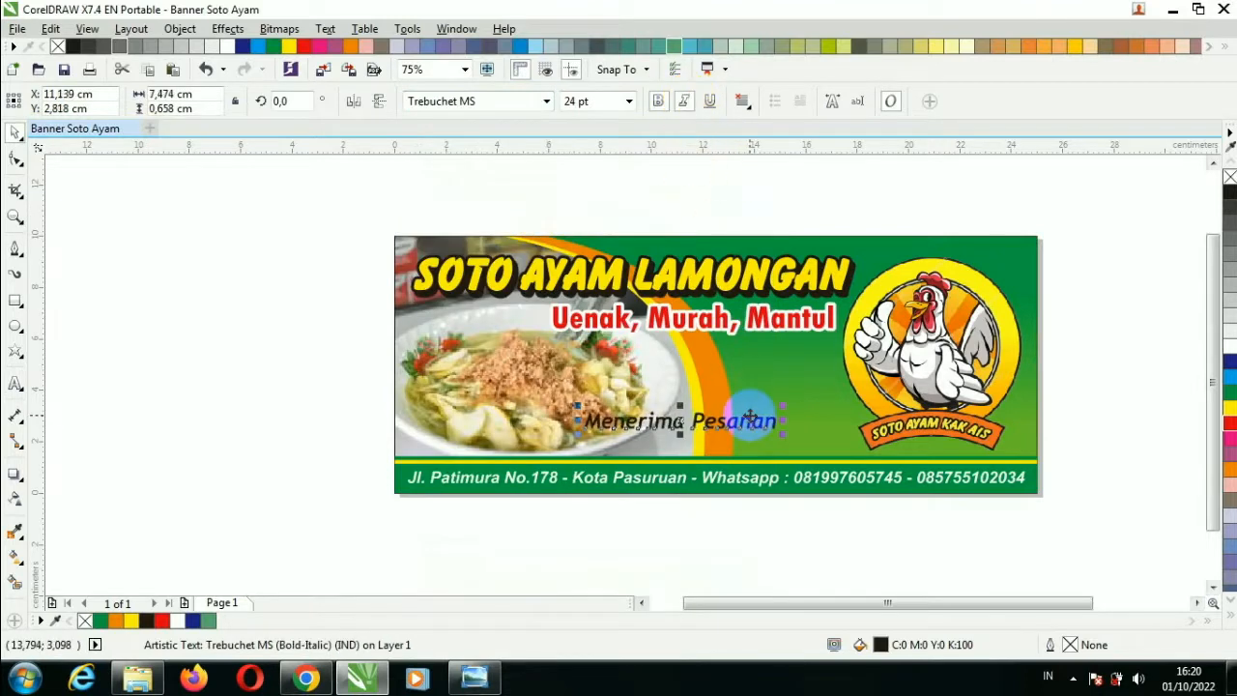
Move the line just below the red slogan and enlarge it to about 27.7 pt.
left_click_drag(755, 419, 829, 442)
scroll(828, 442, "up", 2)
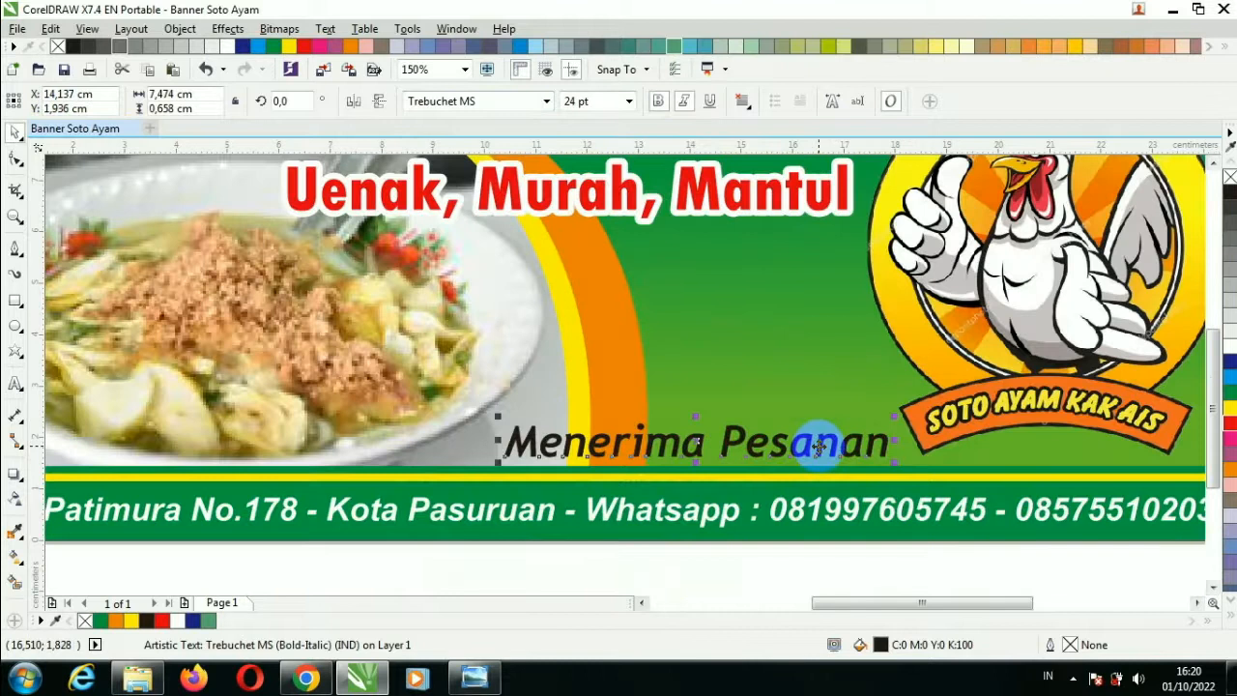
scroll(818, 447, "down", 2)
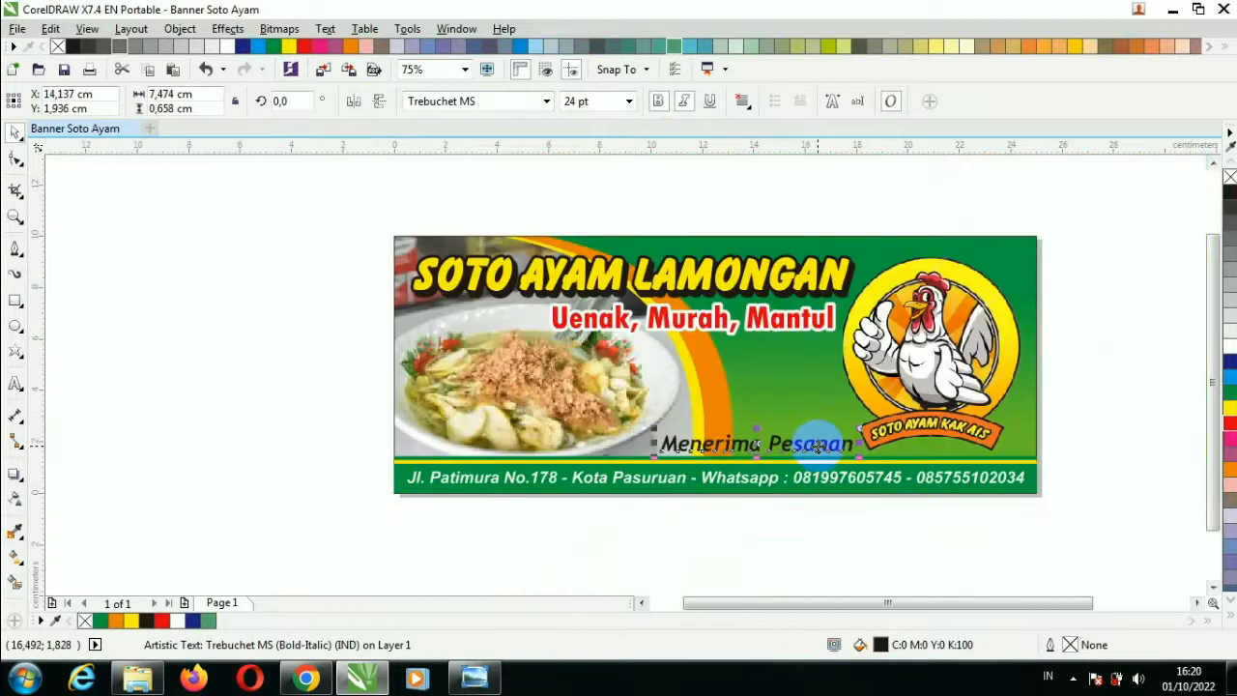
left_click_drag(817, 446, 768, 349)
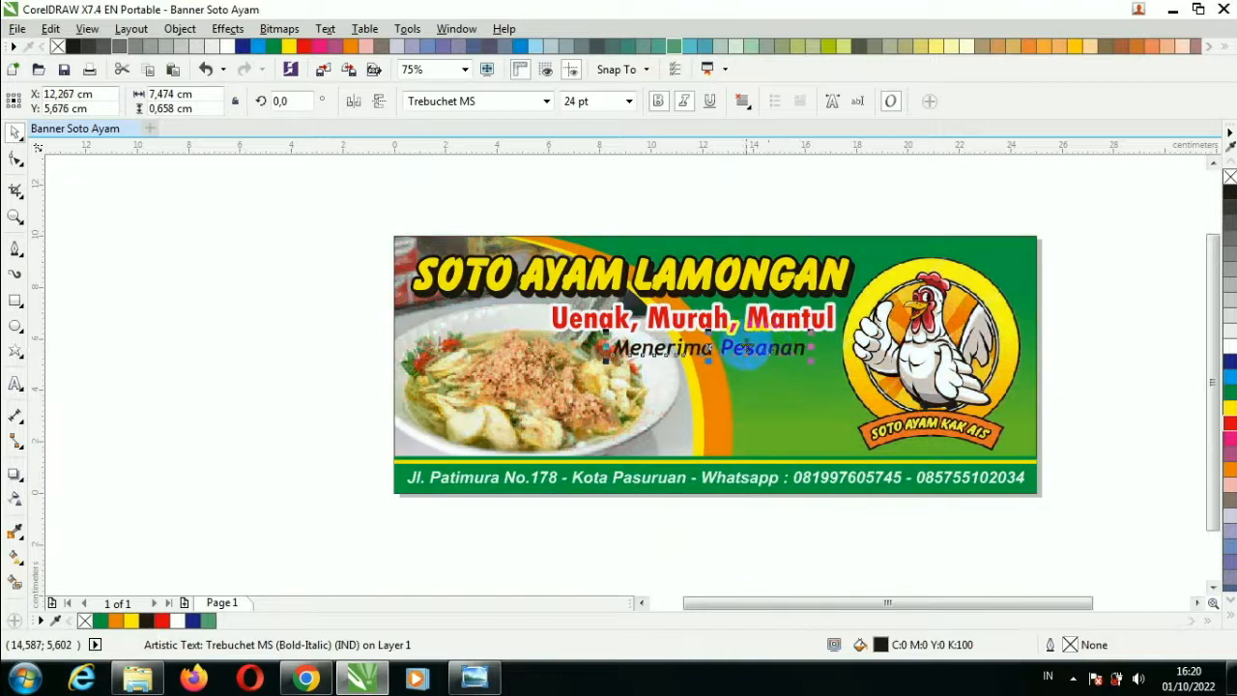
scroll(768, 349, "up", 2)
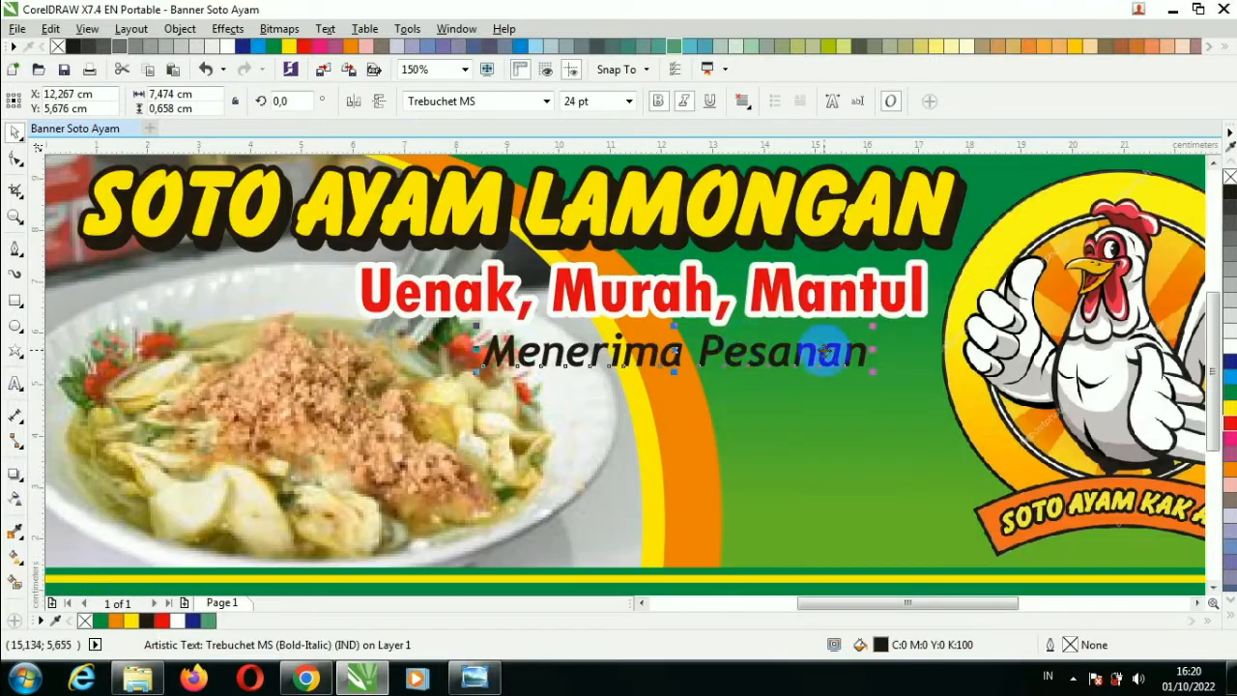
left_click_drag(879, 376, 858, 359)
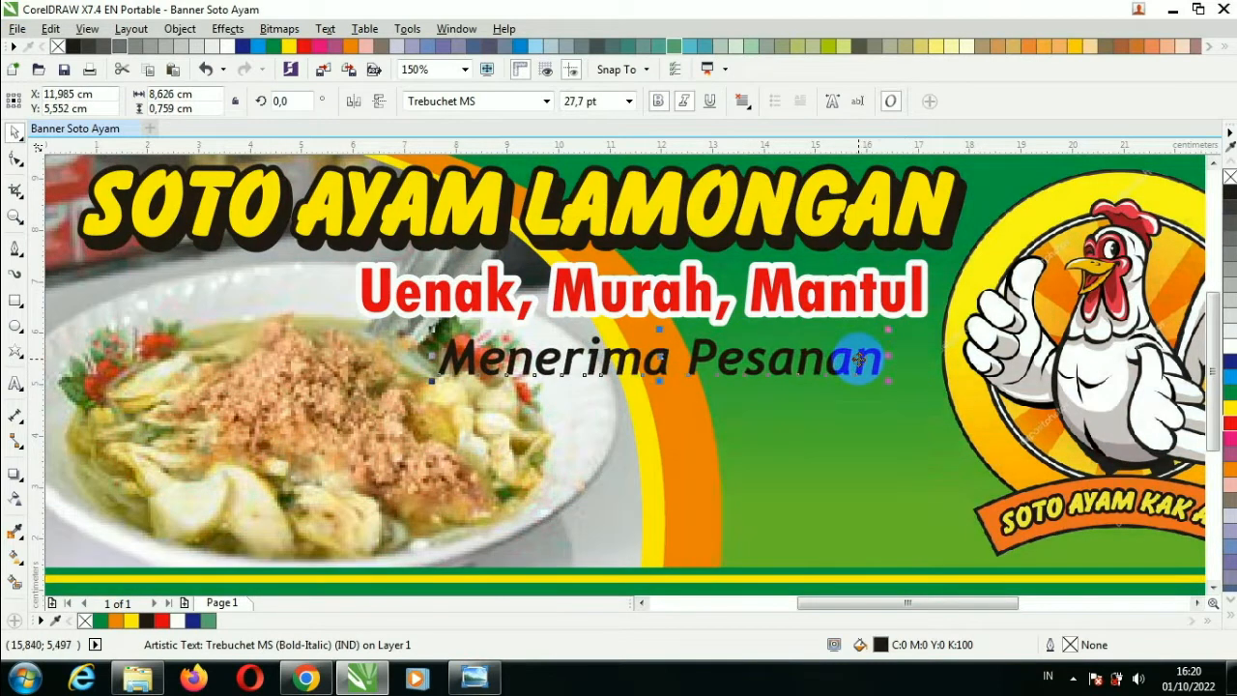
Change the line's font to Balloon Extra and centre it under the slogan.
left_click(547, 100)
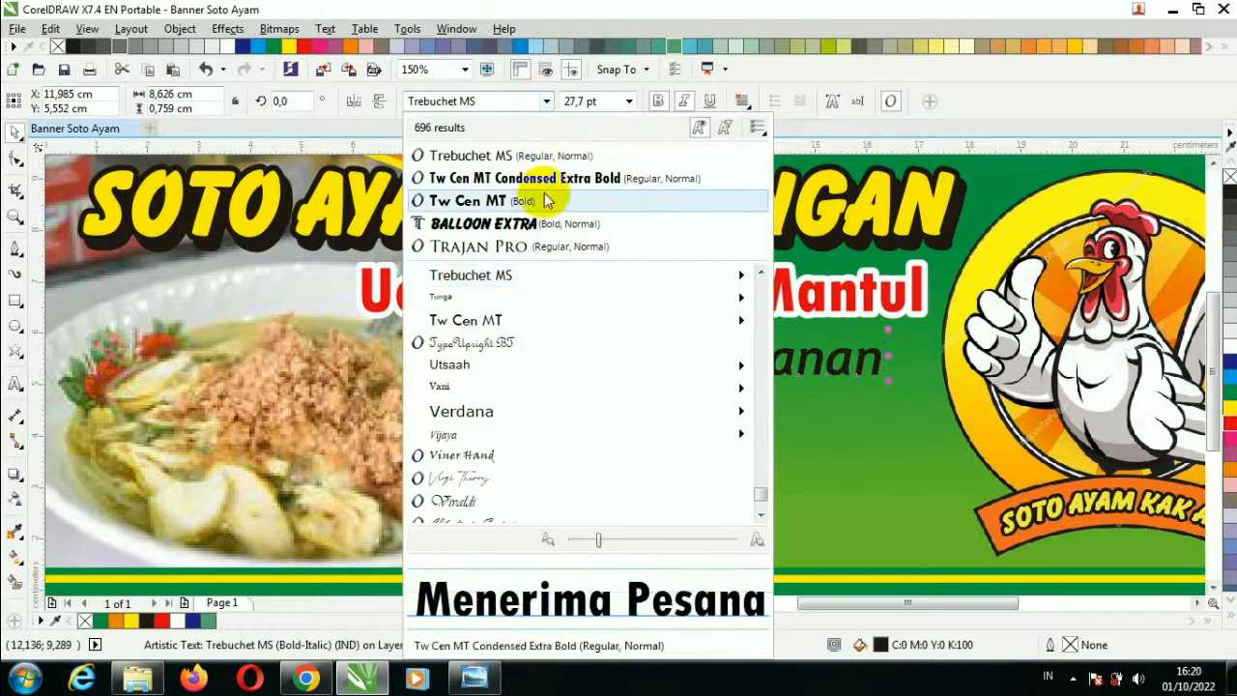
left_click(541, 222)
left_click_drag(746, 344, 724, 345)
Outline MENERIMA PESANAN in 0.25 cm white with round corners and caps, behind fill, scaled with object.
key("F12")
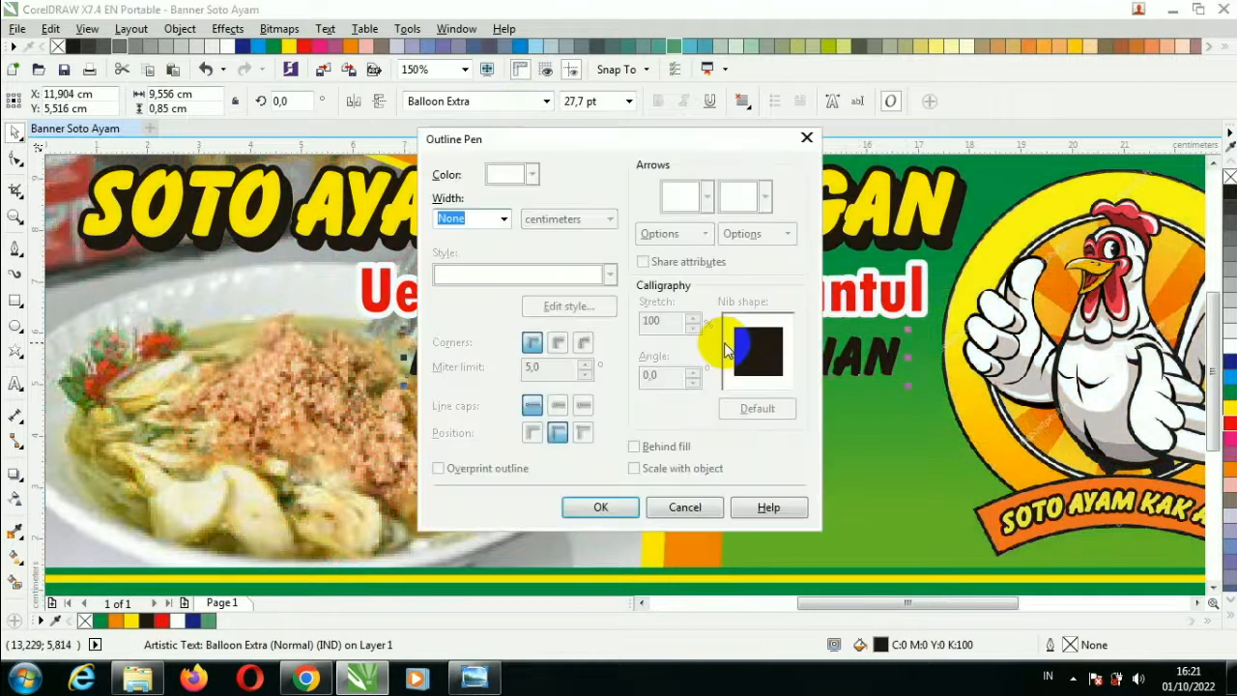
left_click(503, 218)
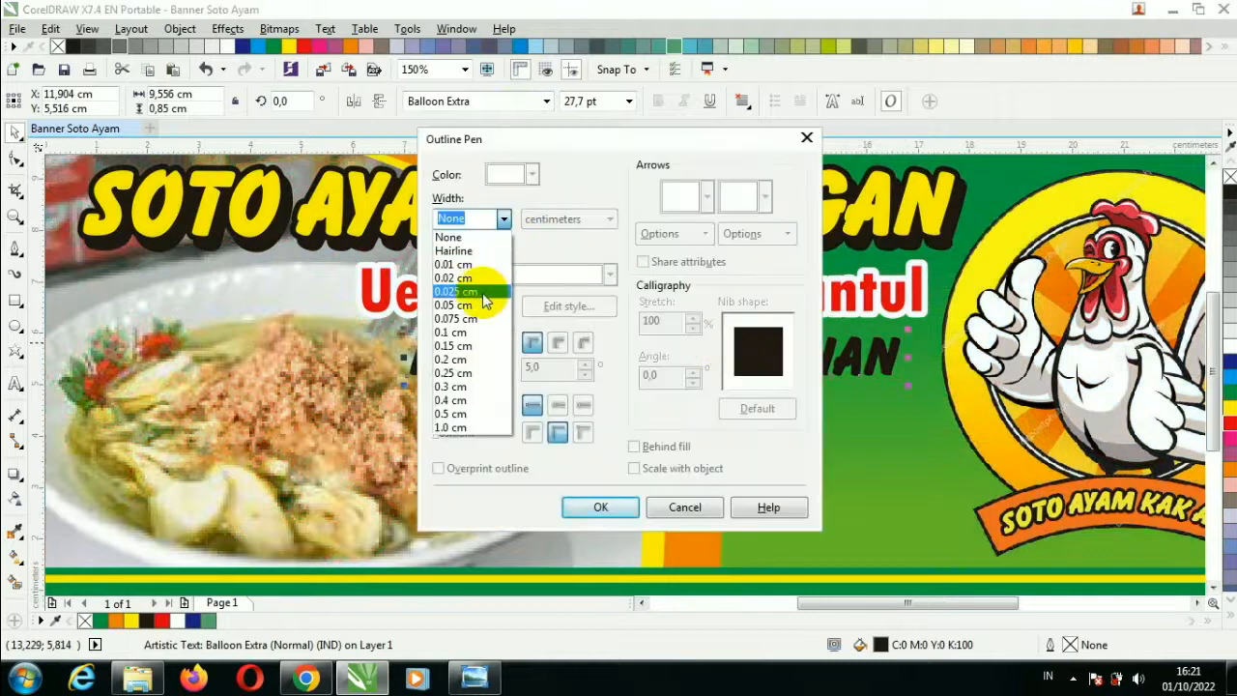
left_click(484, 373)
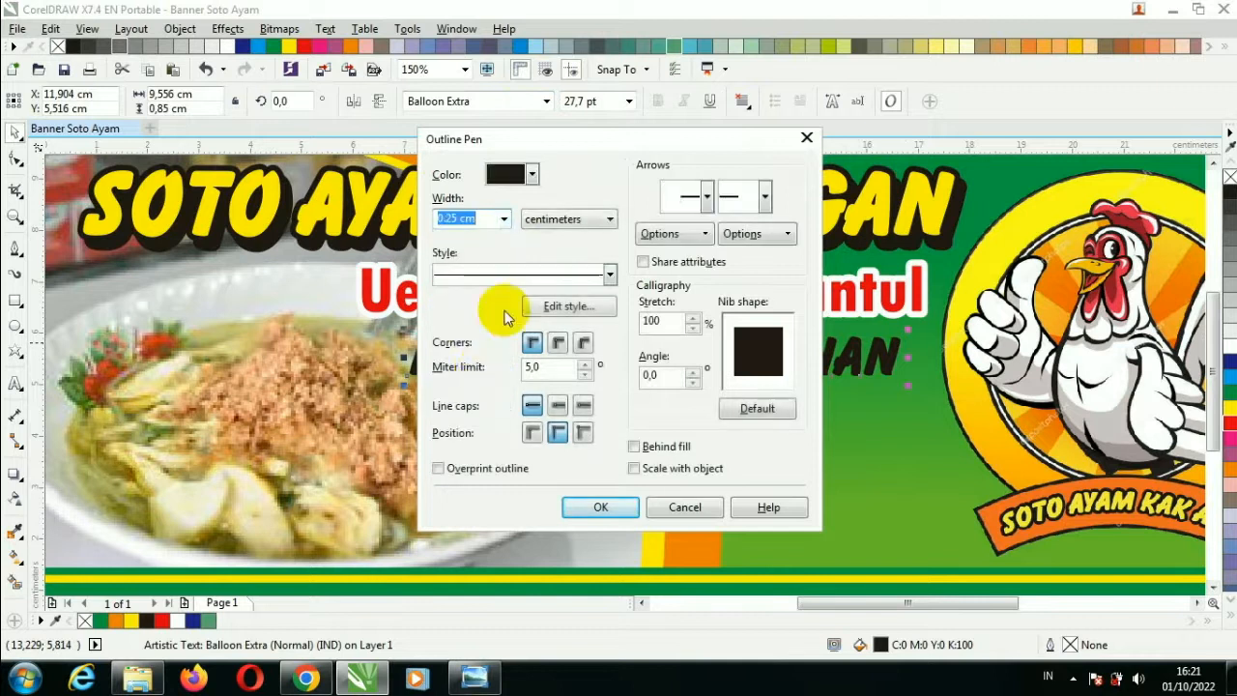
left_click(531, 174)
left_click(538, 198)
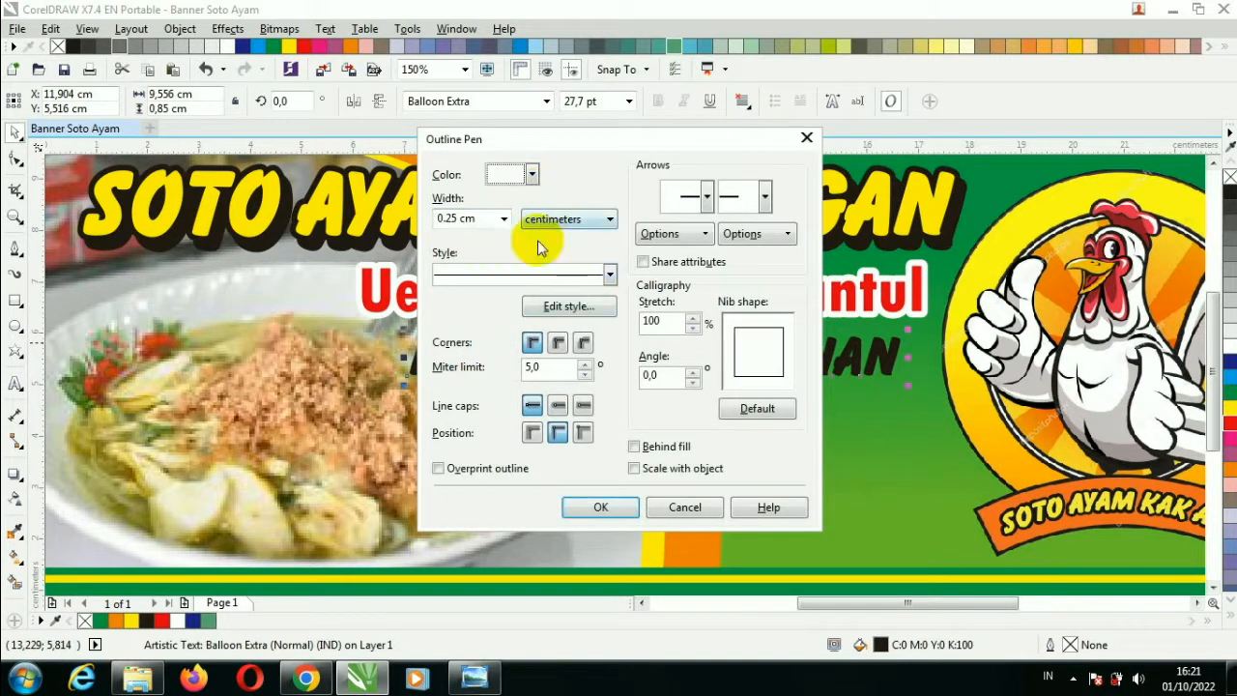
left_click(558, 342)
left_click(557, 407)
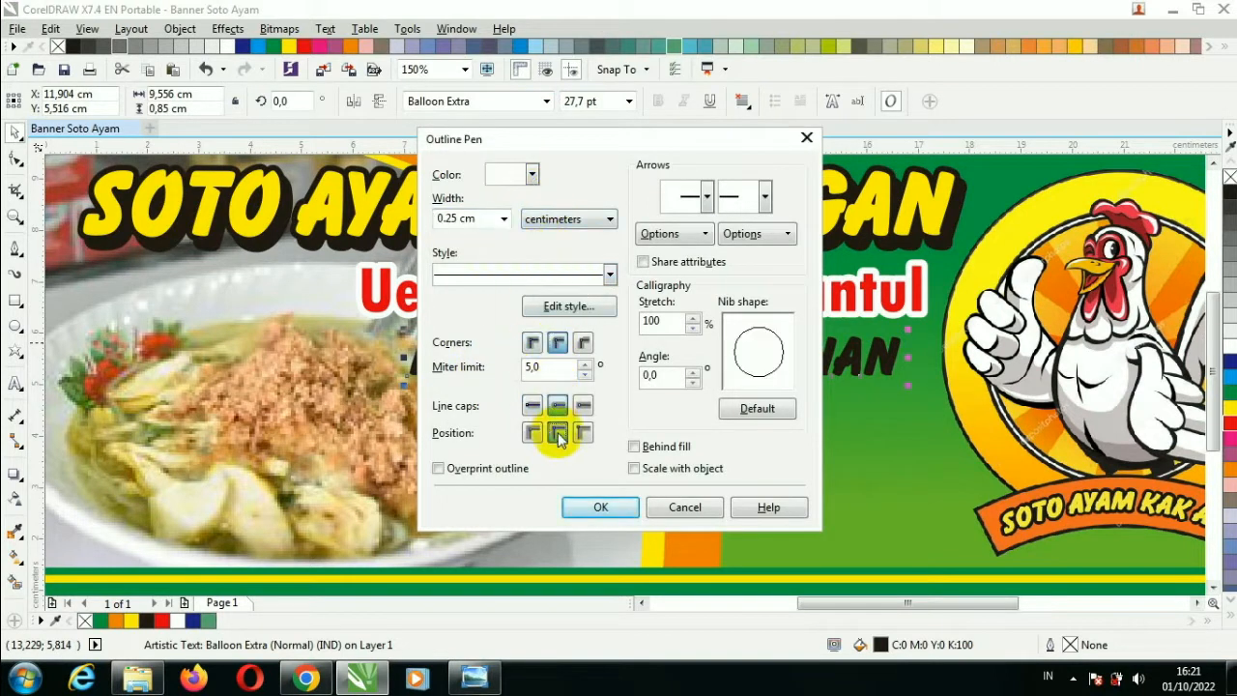
left_click(634, 449)
left_click(635, 469)
left_click(620, 506)
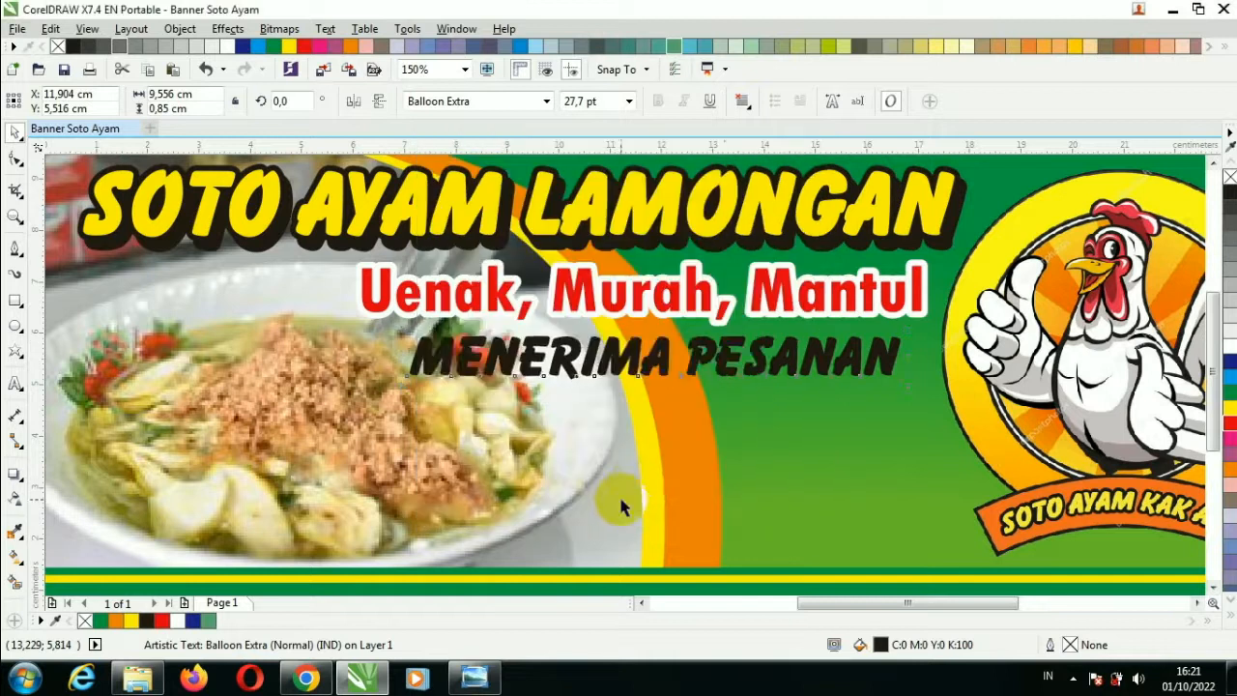
left_click(724, 428)
scroll(741, 428, "down", 1)
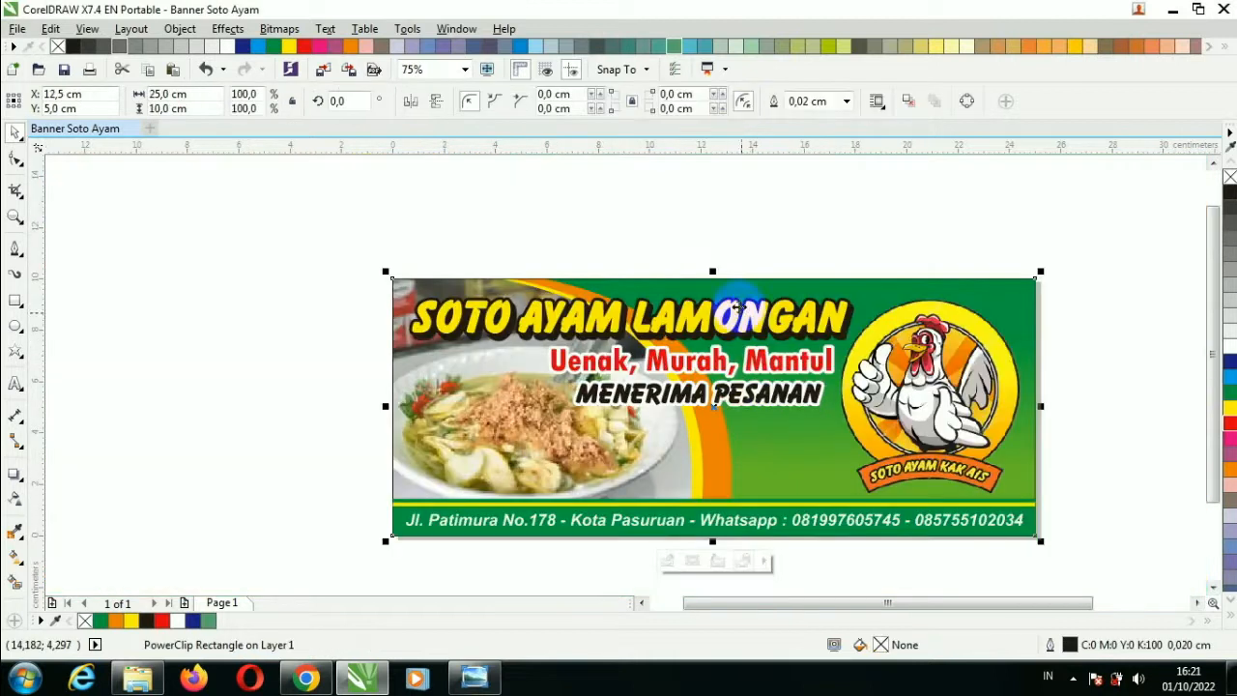
Set the banner background rectangle's outline width to None.
left_click(700, 235)
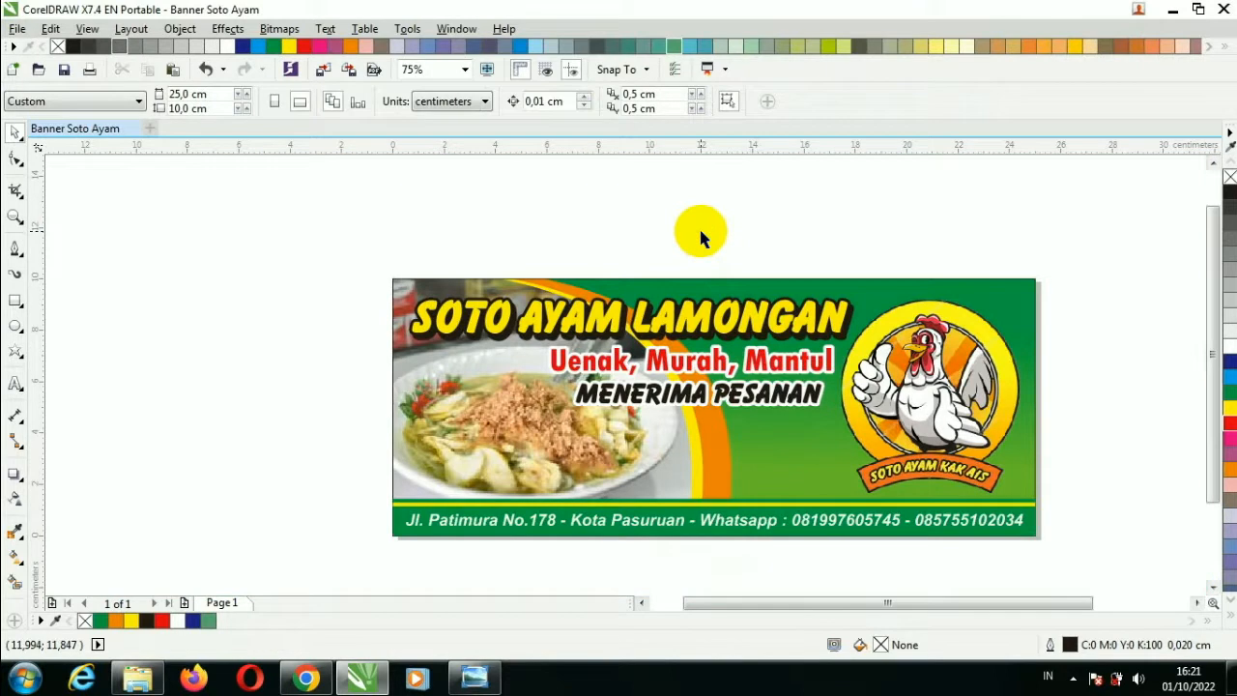
left_click(404, 281)
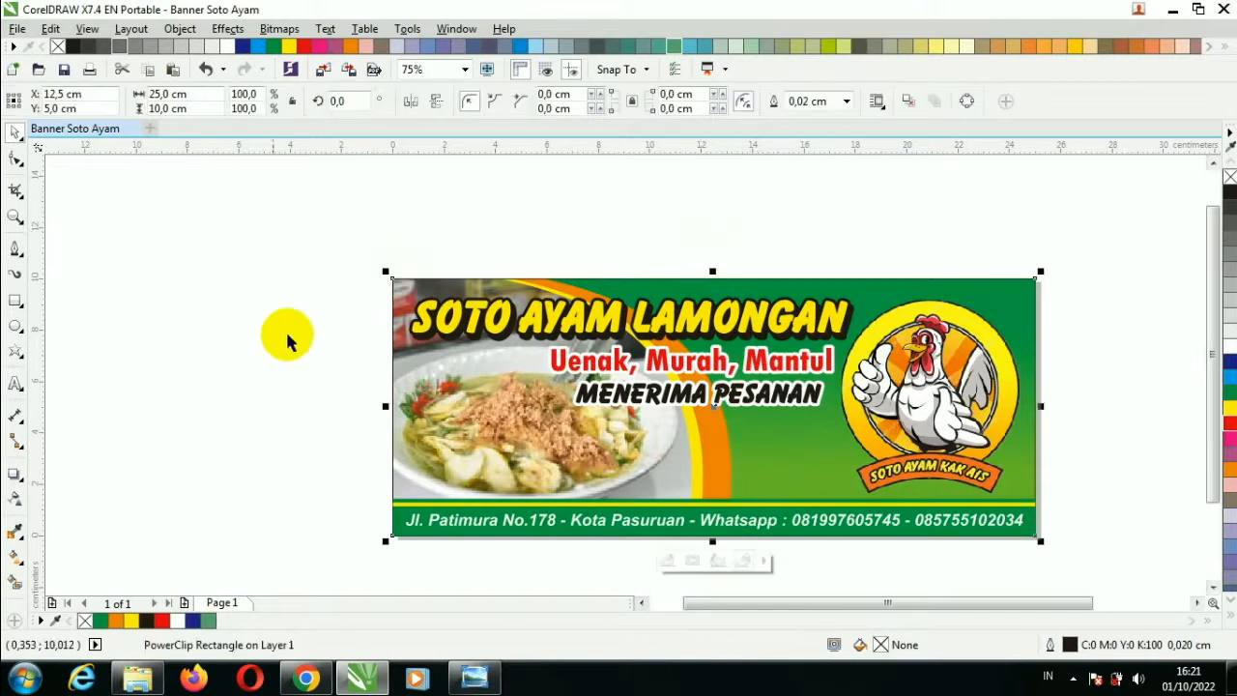
left_click(847, 100)
left_click(839, 119)
Zoom to fit the whole banner, deselect, and show it in full-screen preview (F9).
left_click(323, 268)
left_click_drag(332, 256, 1076, 560)
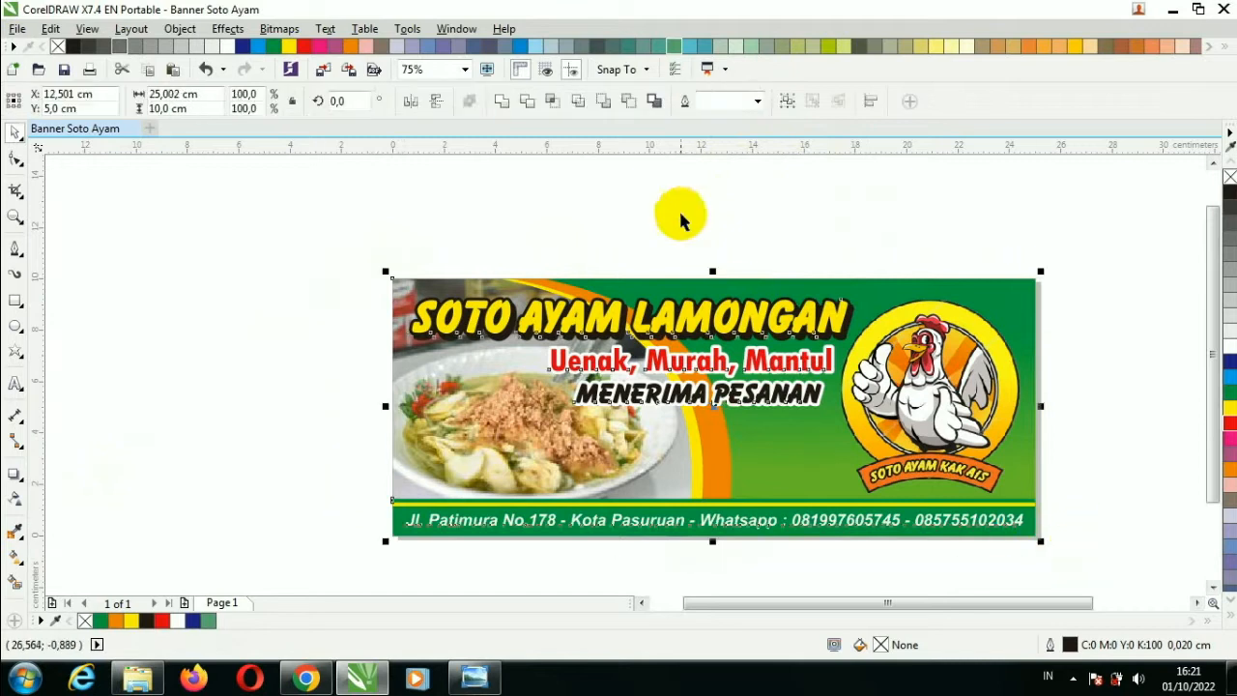
left_click(465, 69)
left_click(462, 98)
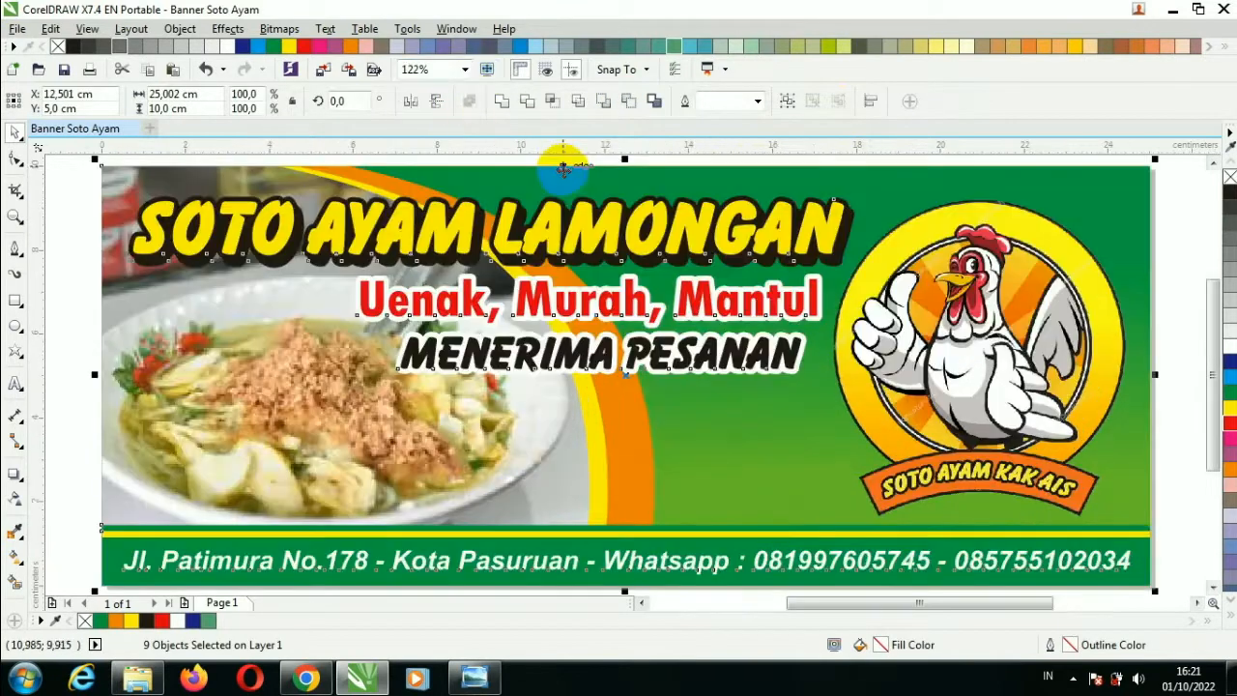
left_click(1165, 278)
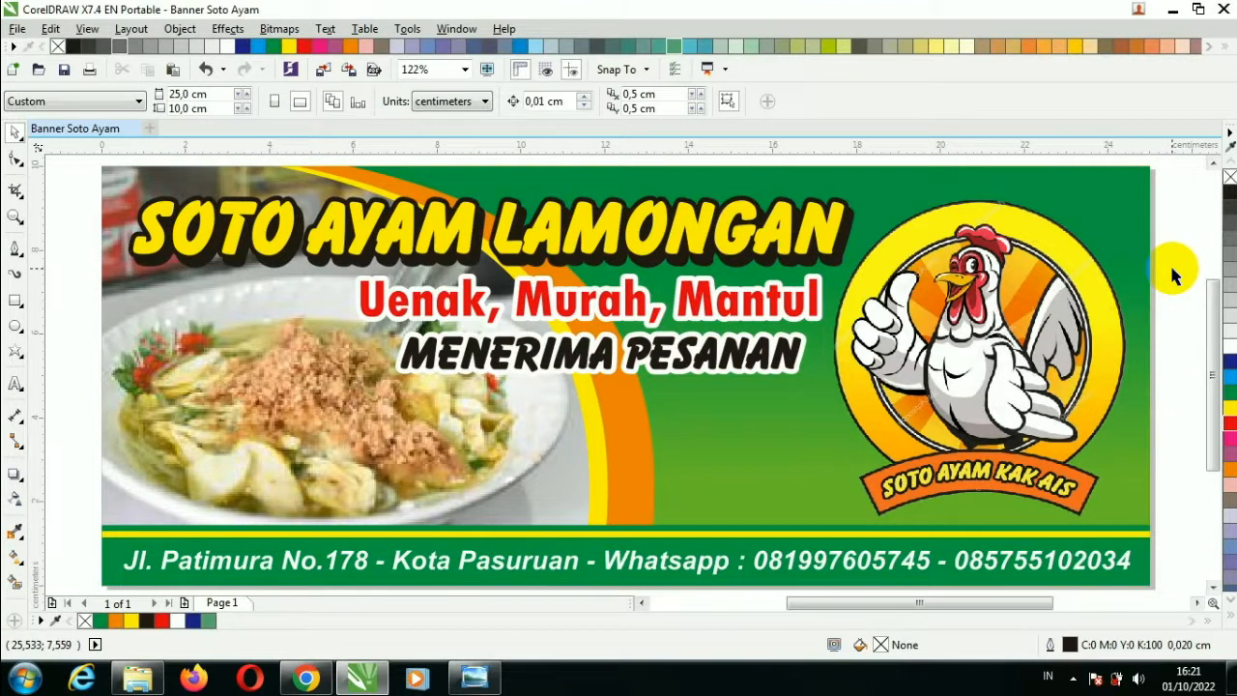
key("F9")
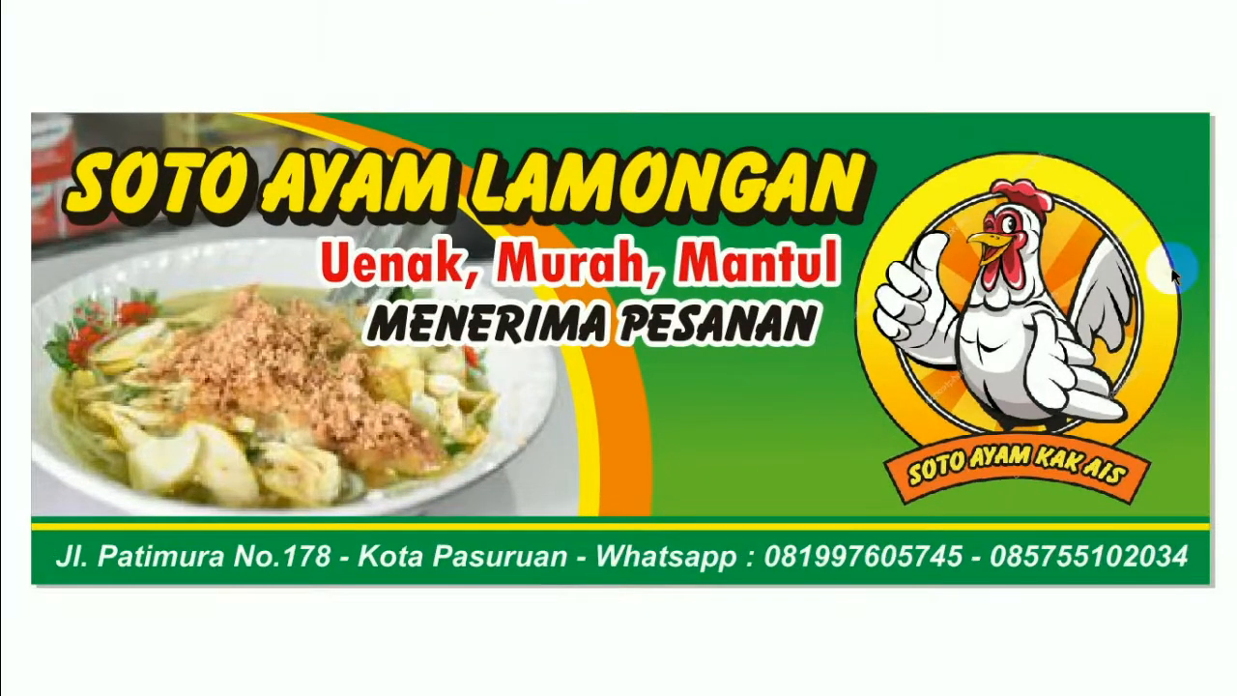